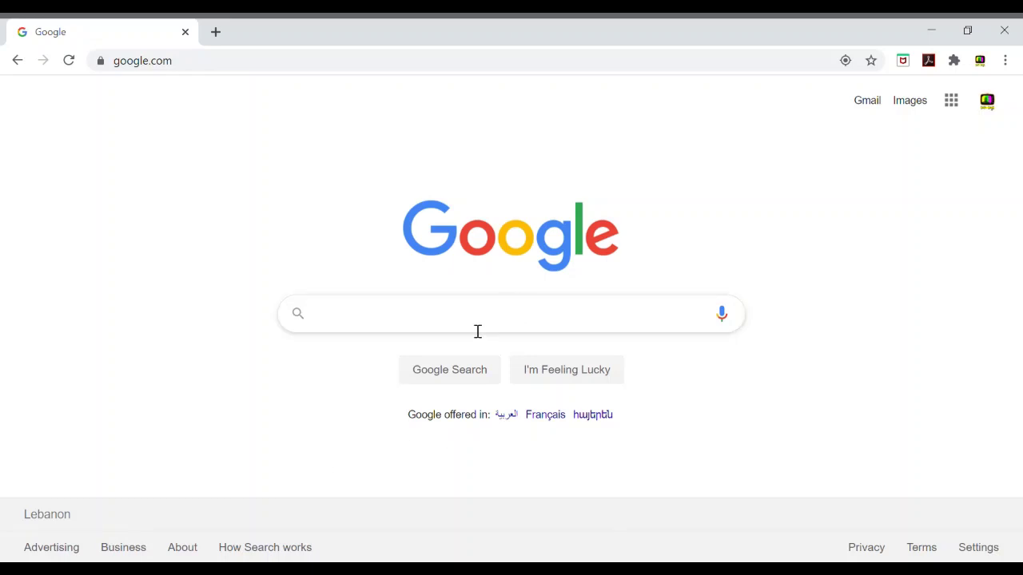
Step: Search Google for 'wes canada'
{"action": "type", "text": "wes "}
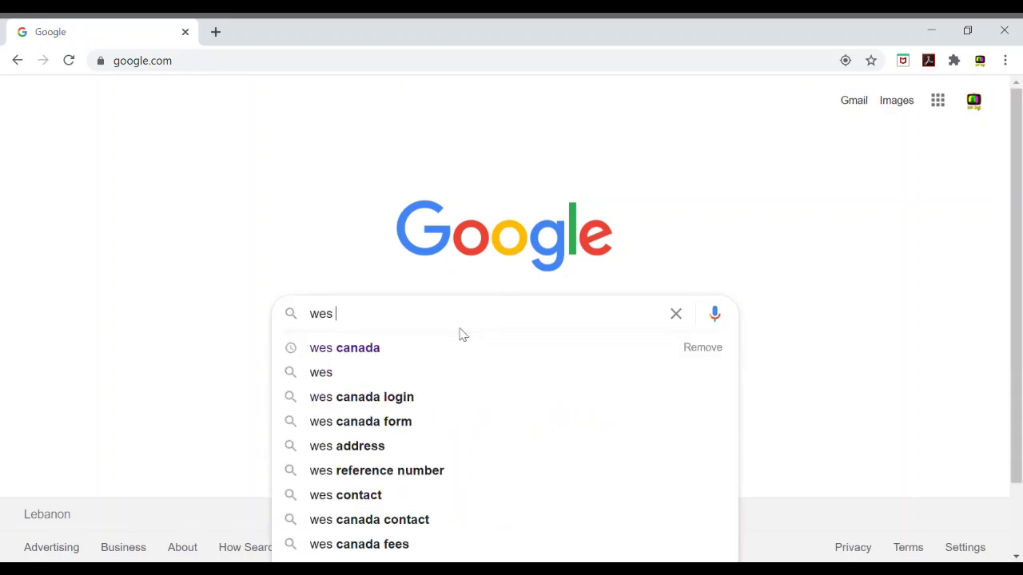
{"action": "type", "text": "canada"}
{"action": "key", "text": "Return"}
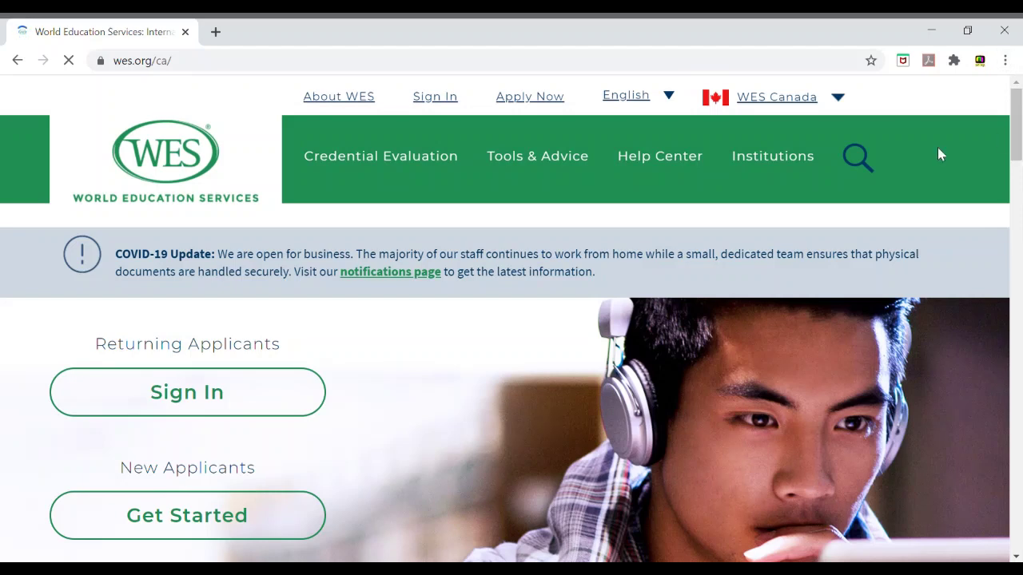
Step: Choose Immigration as the evaluation purpose under Credential Evaluation > Evaluations & Fees
{"action": "mouse_move", "coordinate": [801, 104]}
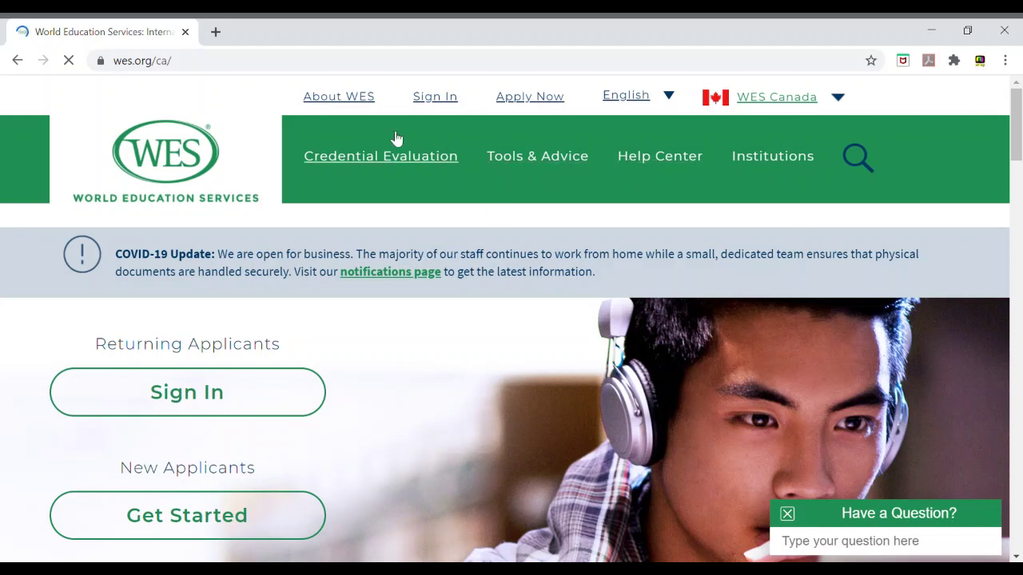
{"action": "mouse_move", "coordinate": [382, 165]}
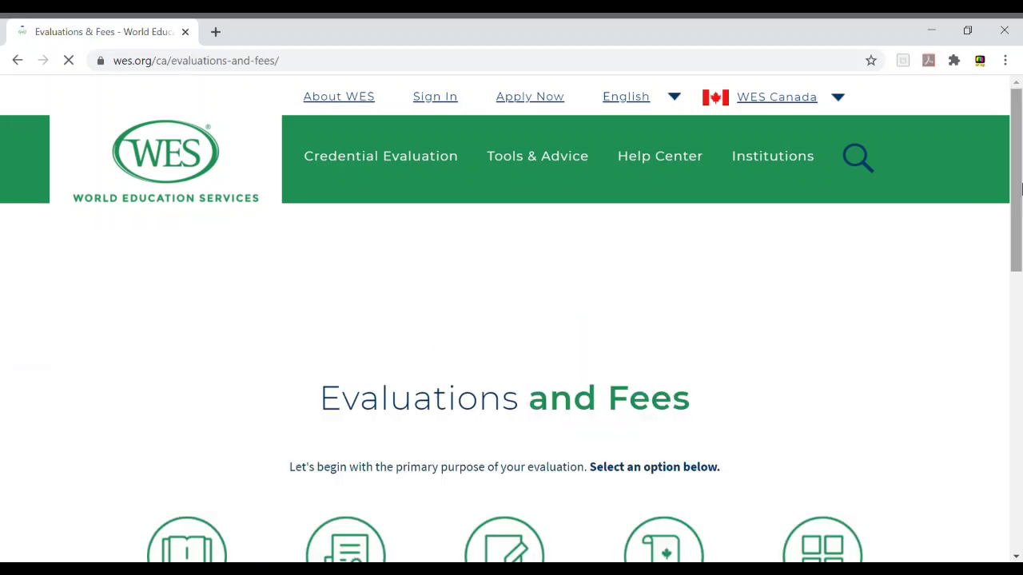
{"action": "left_click_drag", "start_coordinate": [1018, 195], "coordinate": [1018, 297]}
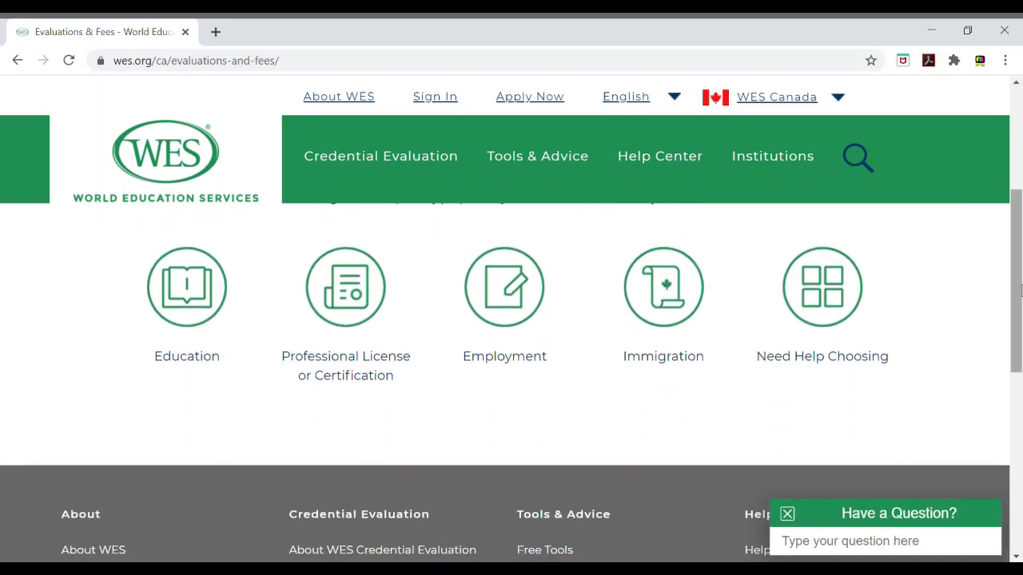
{"action": "left_click", "coordinate": [665, 292]}
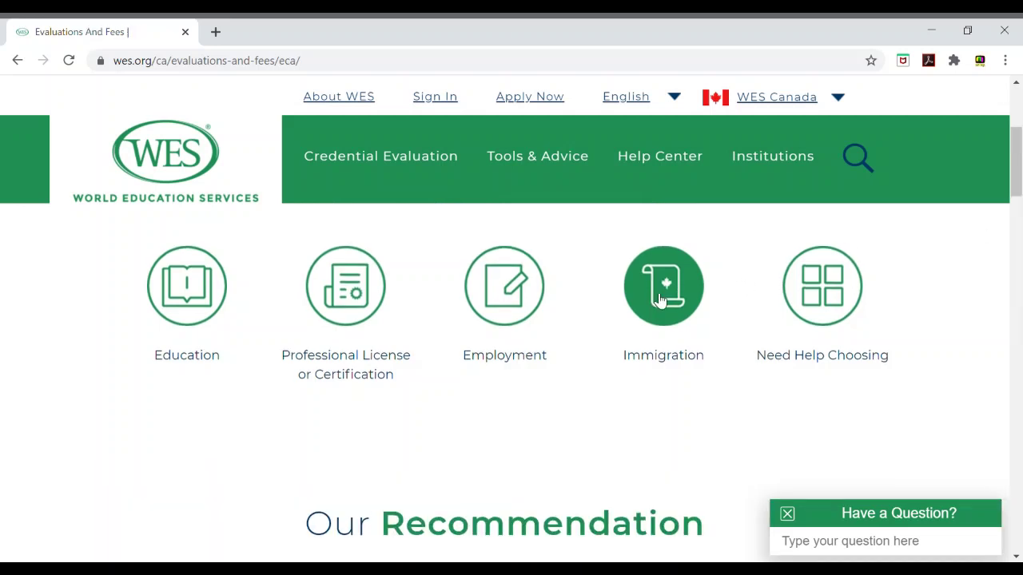
Step: Open the sample ECA report from the recommendation page
{"action": "scroll", "coordinate": [660, 299], "scroll_direction": "down", "scroll_amount": 2}
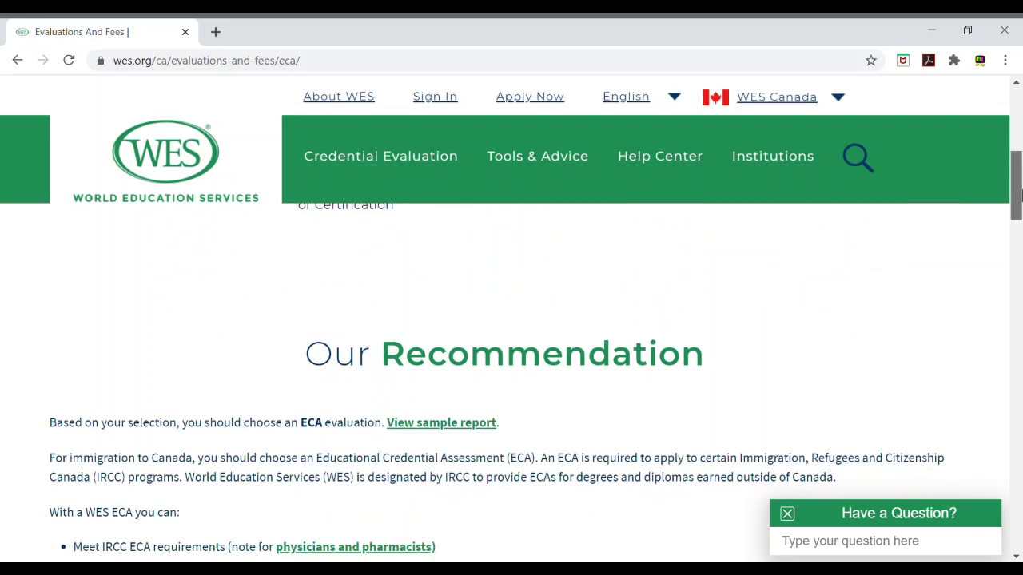
{"action": "scroll", "coordinate": [1019, 212], "scroll_direction": "down", "scroll_amount": 2}
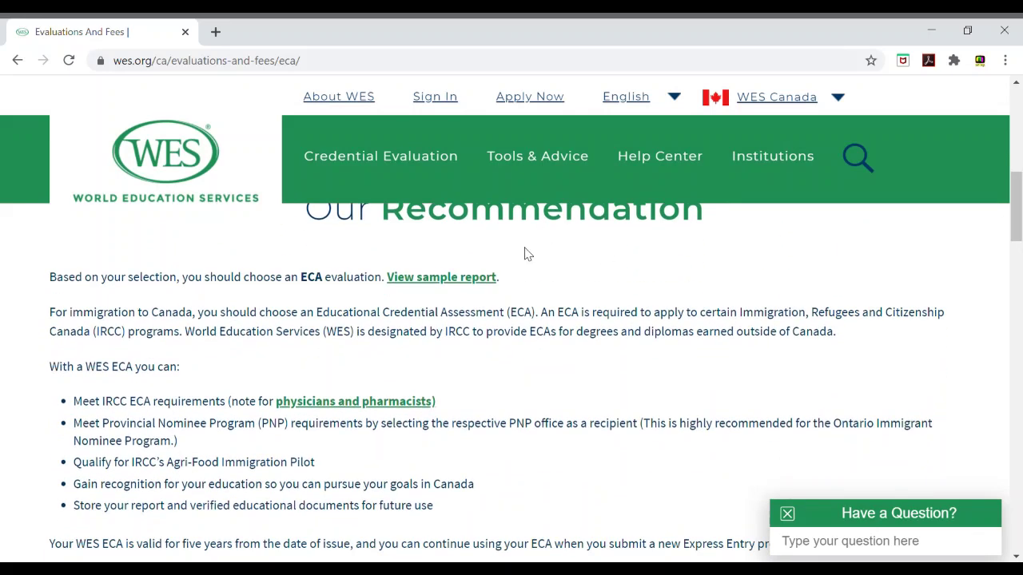
{"action": "left_click", "coordinate": [488, 282]}
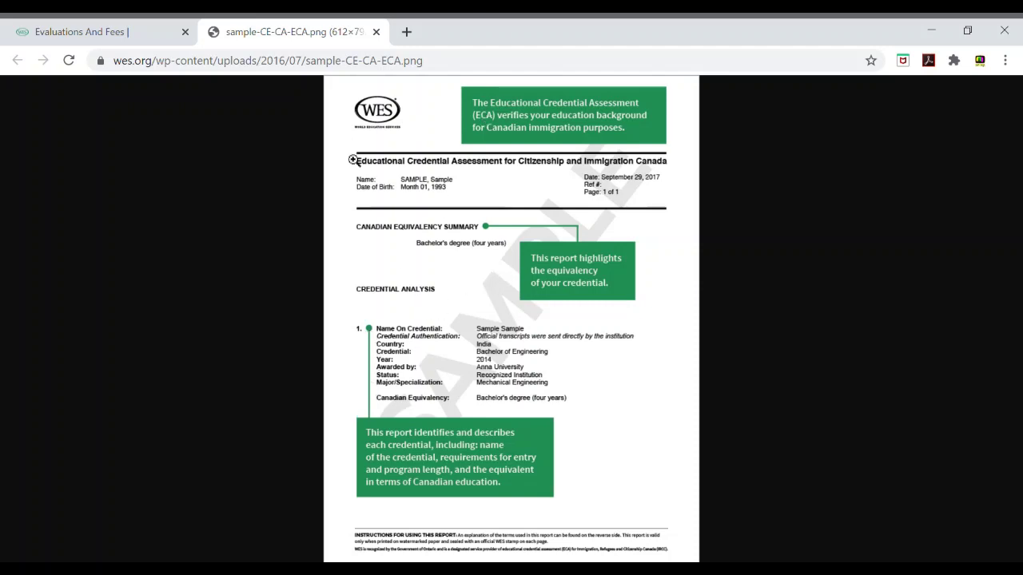
Step: Close the sample report and read the ECA details and $220 CAD Services and Fees table
{"action": "left_click", "coordinate": [376, 31]}
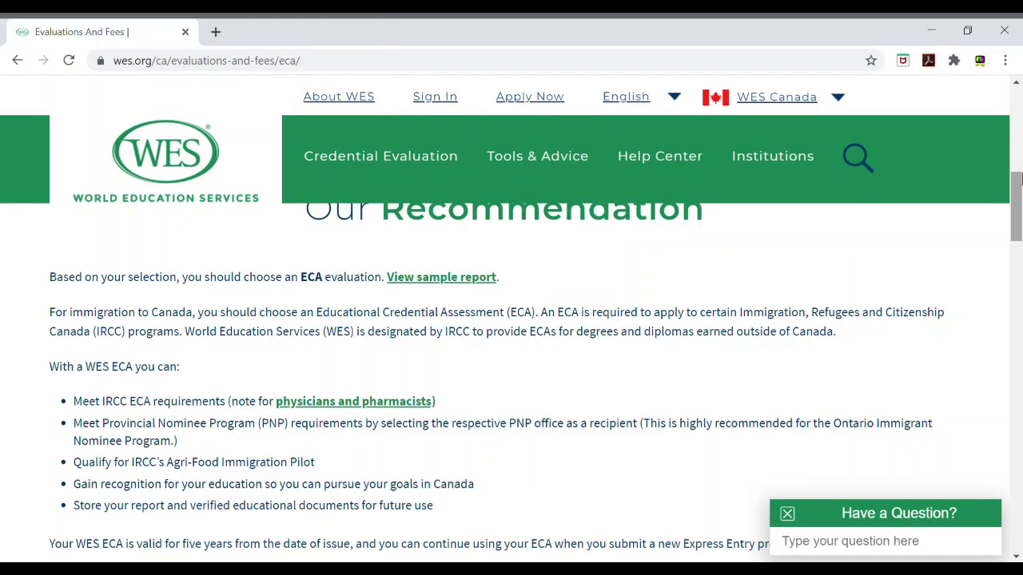
{"action": "scroll", "coordinate": [1017, 191], "scroll_direction": "down", "scroll_amount": 3}
{"action": "scroll", "coordinate": [1017, 192], "scroll_direction": "up", "scroll_amount": 1}
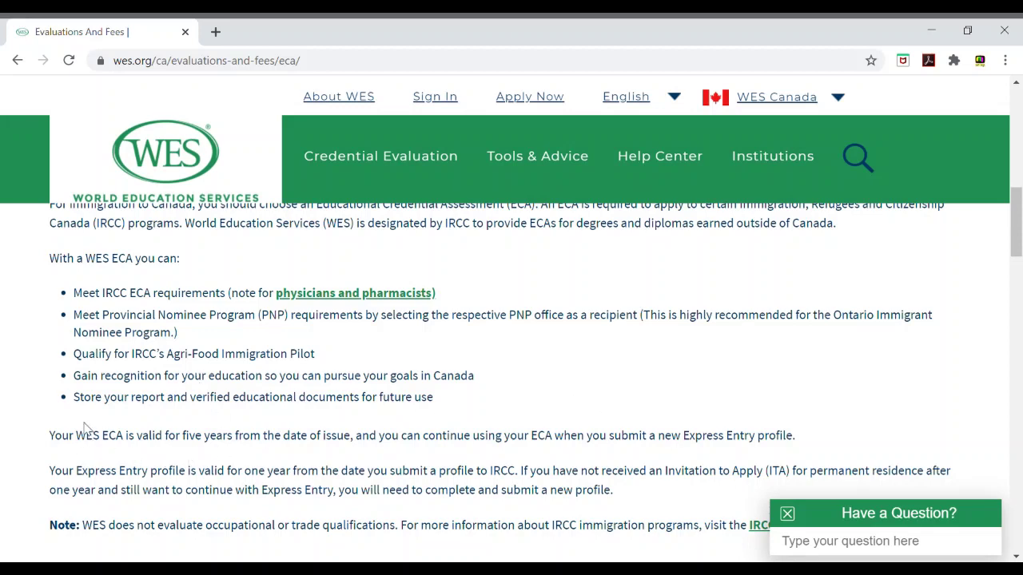
{"action": "left_click_drag", "start_coordinate": [116, 438], "coordinate": [755, 430]}
{"action": "left_click", "coordinate": [755, 432]}
{"action": "left_click_drag", "start_coordinate": [1020, 182], "coordinate": [1020, 266]}
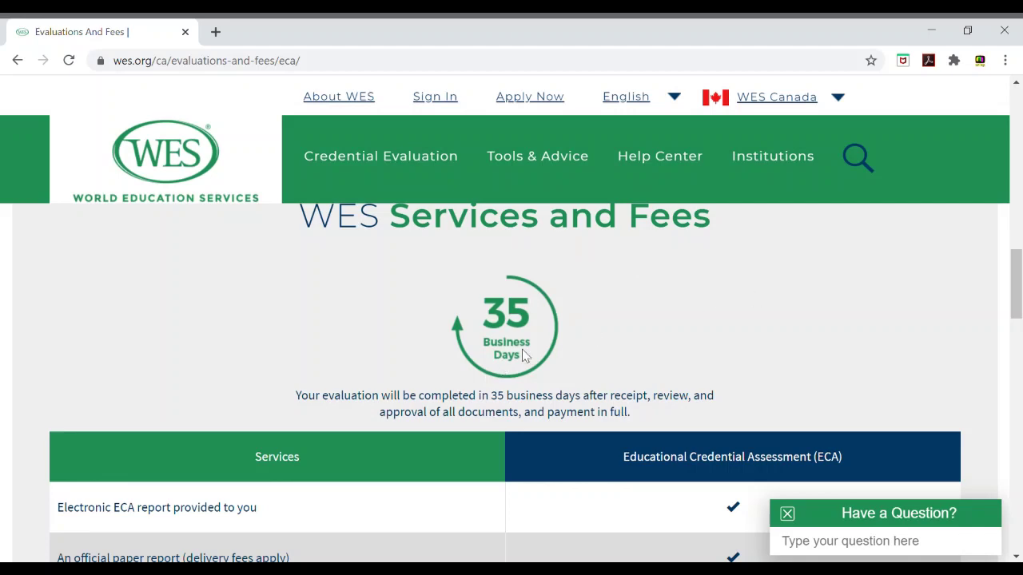
{"action": "left_click_drag", "start_coordinate": [1019, 303], "coordinate": [1020, 335]}
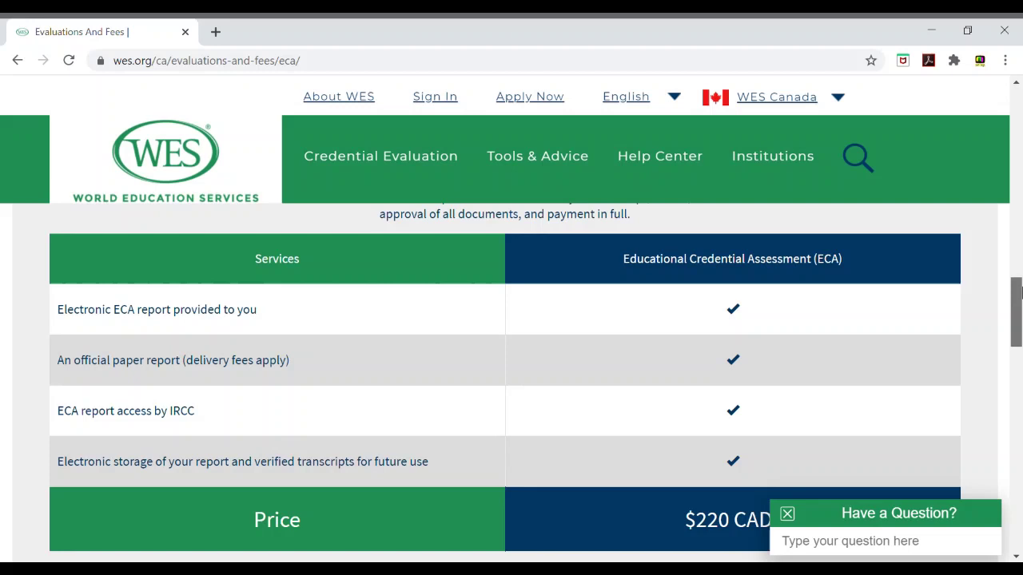
{"action": "left_click_drag", "start_coordinate": [1018, 294], "coordinate": [1019, 304]}
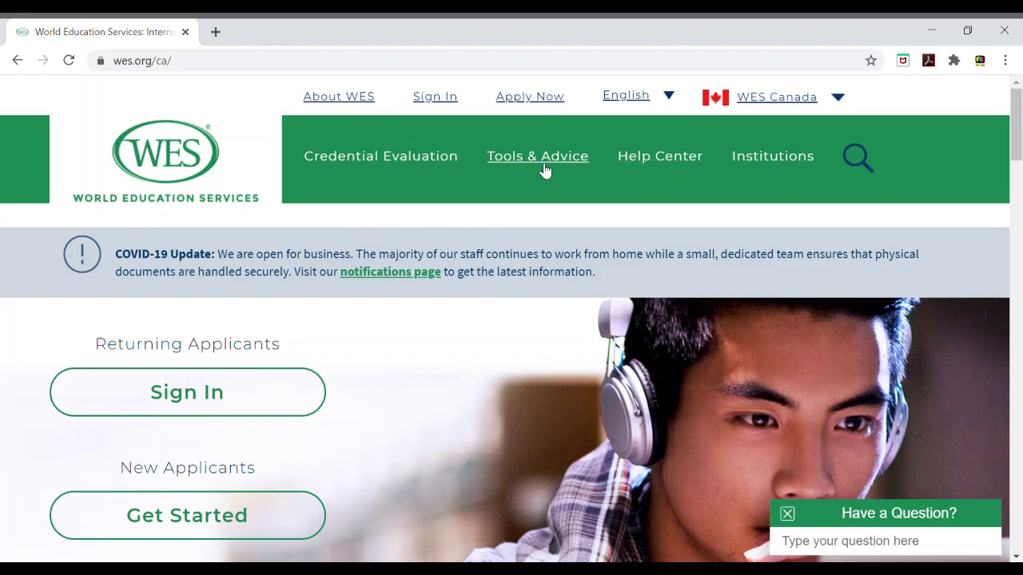
Step: Launch the Degree Equivalency Tool from the Tools & Advice > Free Tools page
{"action": "mouse_move", "coordinate": [528, 171]}
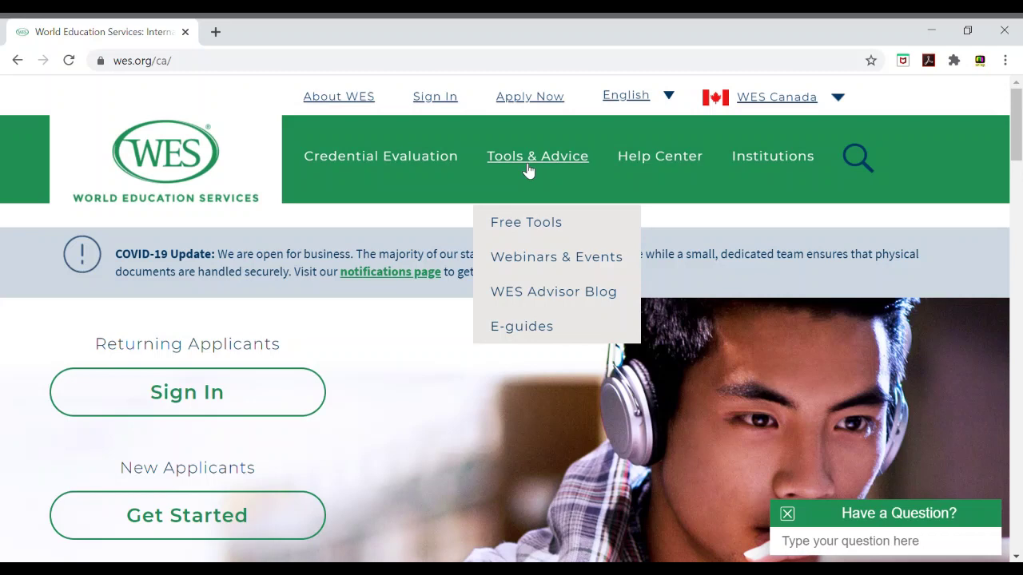
{"action": "left_click", "coordinate": [541, 234]}
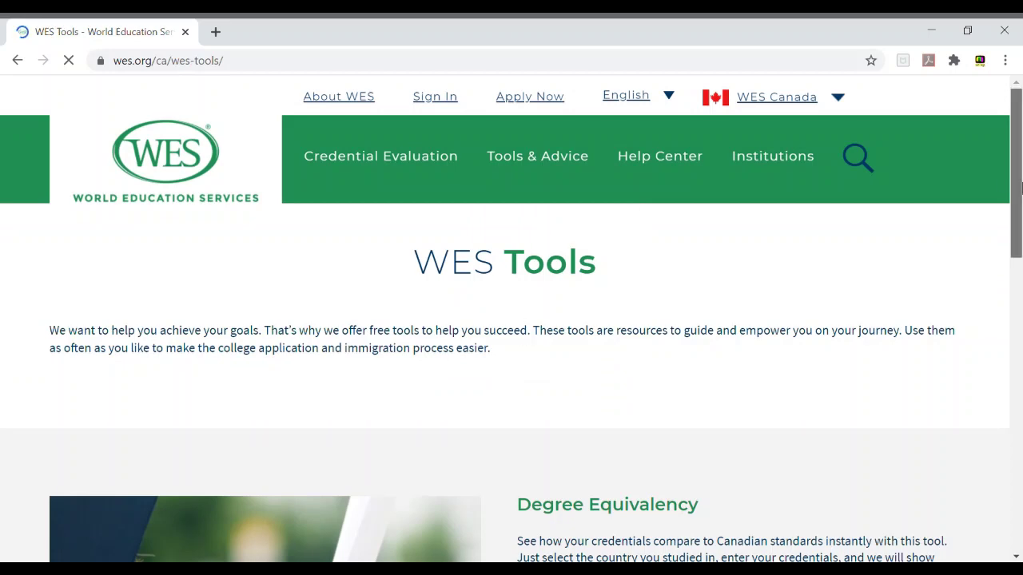
{"action": "scroll", "coordinate": [660, 474], "scroll_direction": "down", "scroll_amount": 3}
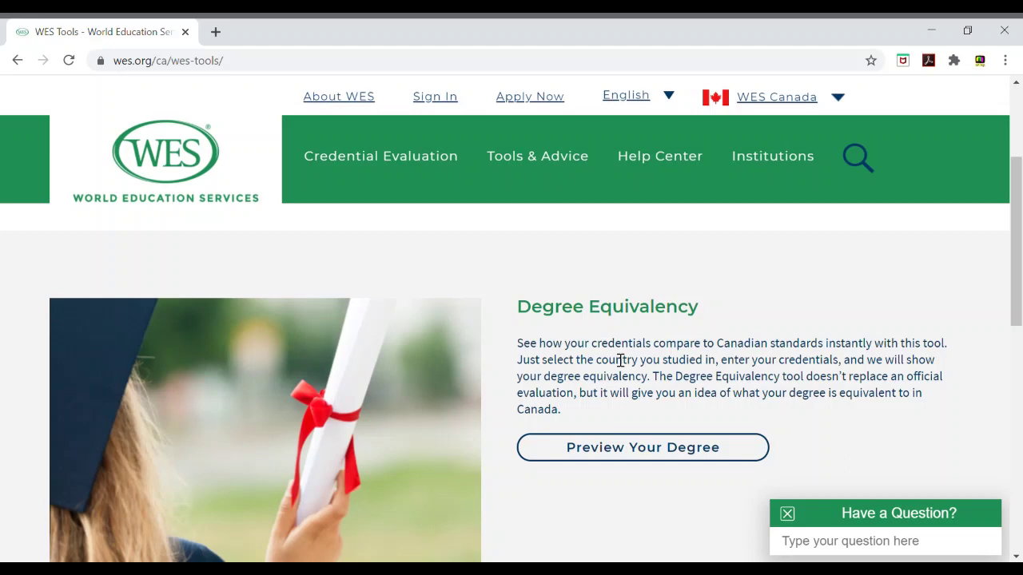
{"action": "left_click", "coordinate": [680, 449]}
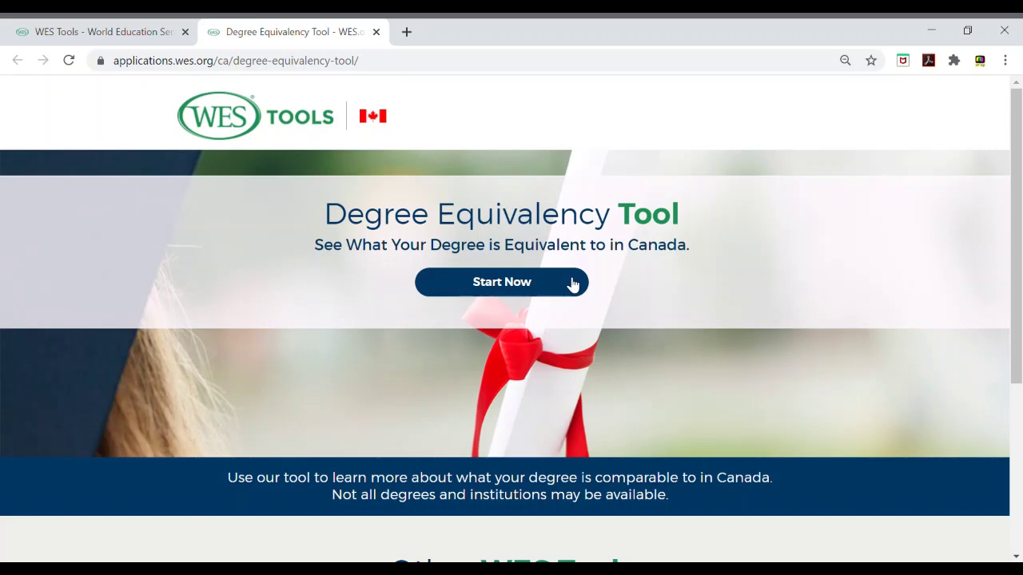
Step: Start the tool and fill in the applicant's last and first names from autofill
{"action": "left_click", "coordinate": [572, 286]}
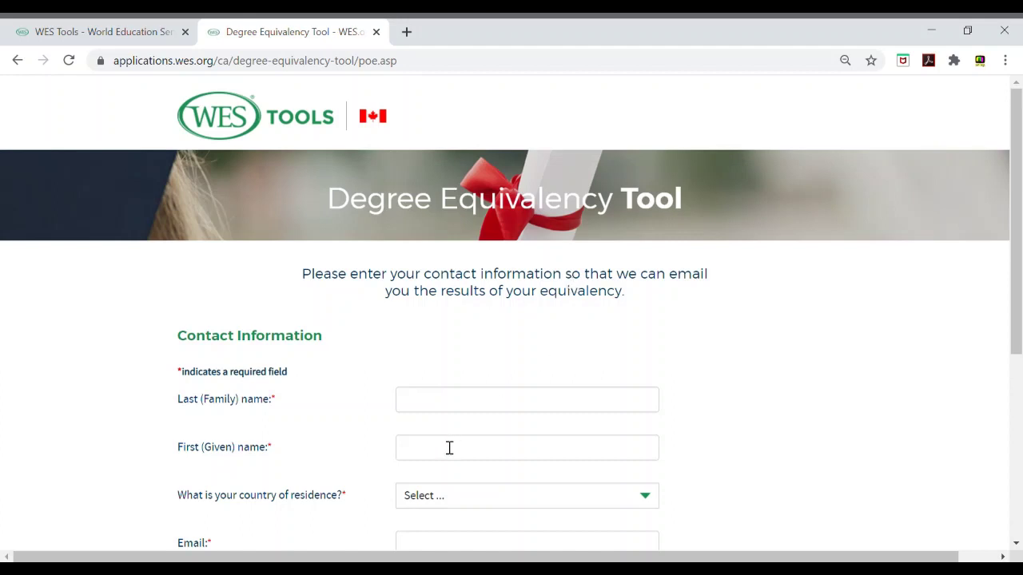
{"action": "left_click", "coordinate": [482, 409]}
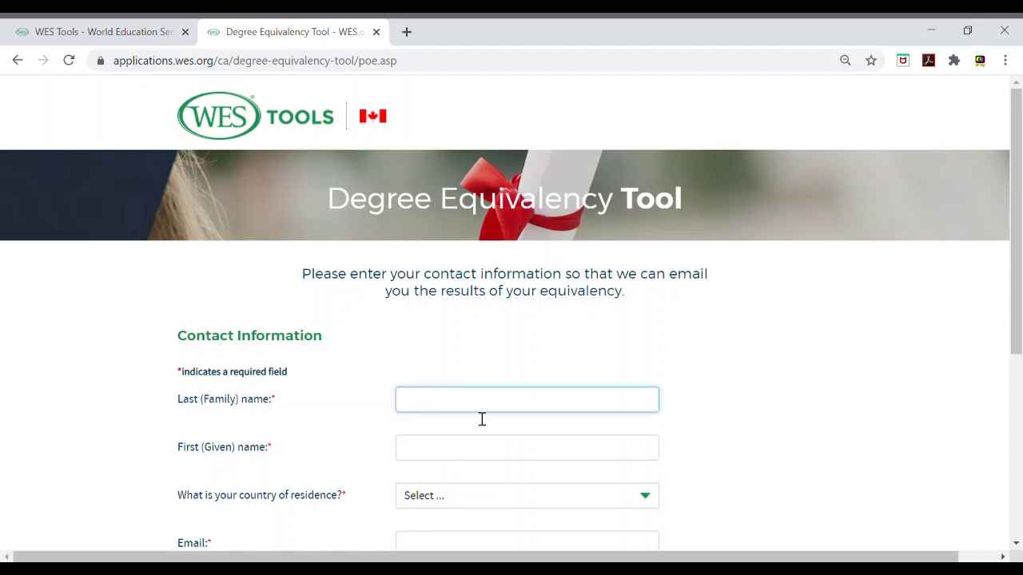
{"action": "key", "text": "Down"}
{"action": "key", "text": "Return"}
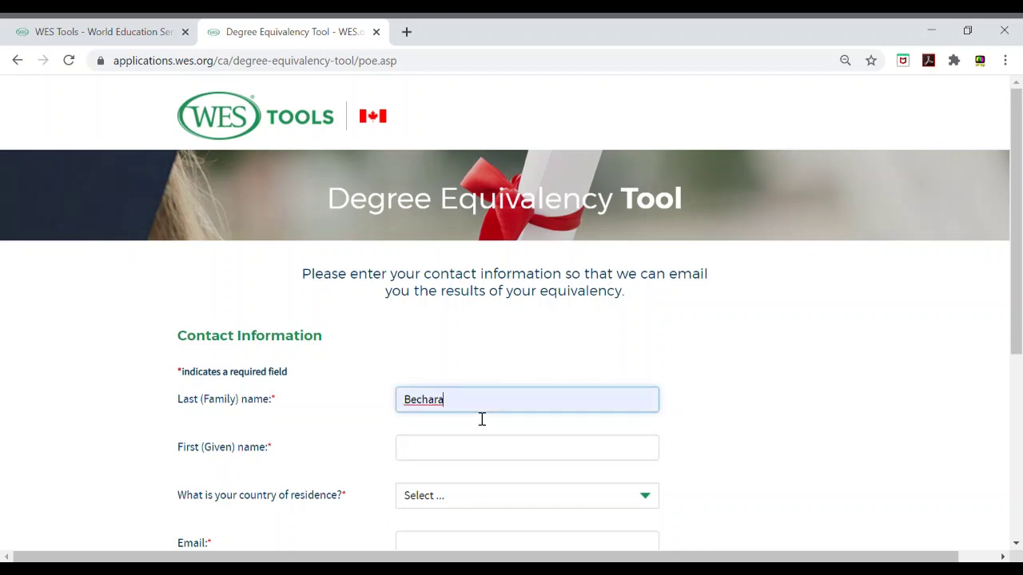
{"action": "key", "text": "Tab"}
{"action": "type", "text": "sa"}
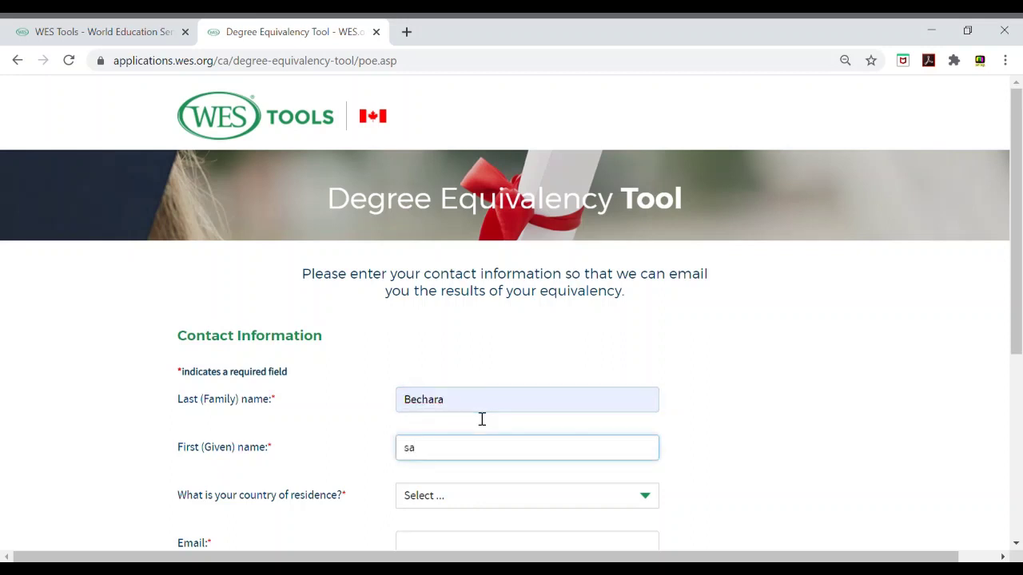
{"action": "key", "text": "Down"}
{"action": "key", "text": "Return"}
Step: Set Lebanon as country of residence and enter the applicant's e-mail in both fields
{"action": "key", "text": "Tab"}
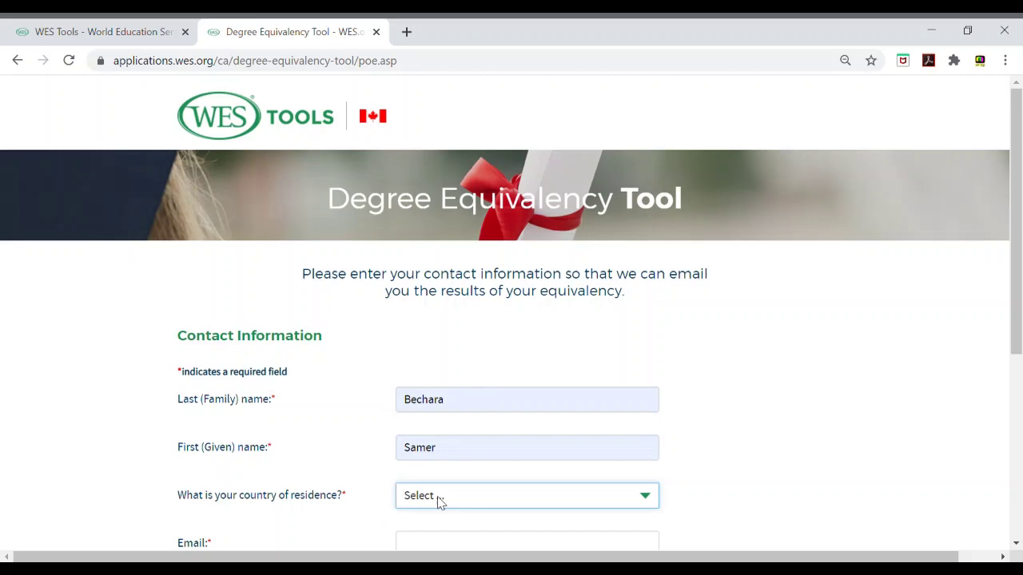
{"action": "type", "text": "leb"}
{"action": "scroll", "coordinate": [1021, 331], "scroll_direction": "down", "scroll_amount": 2}
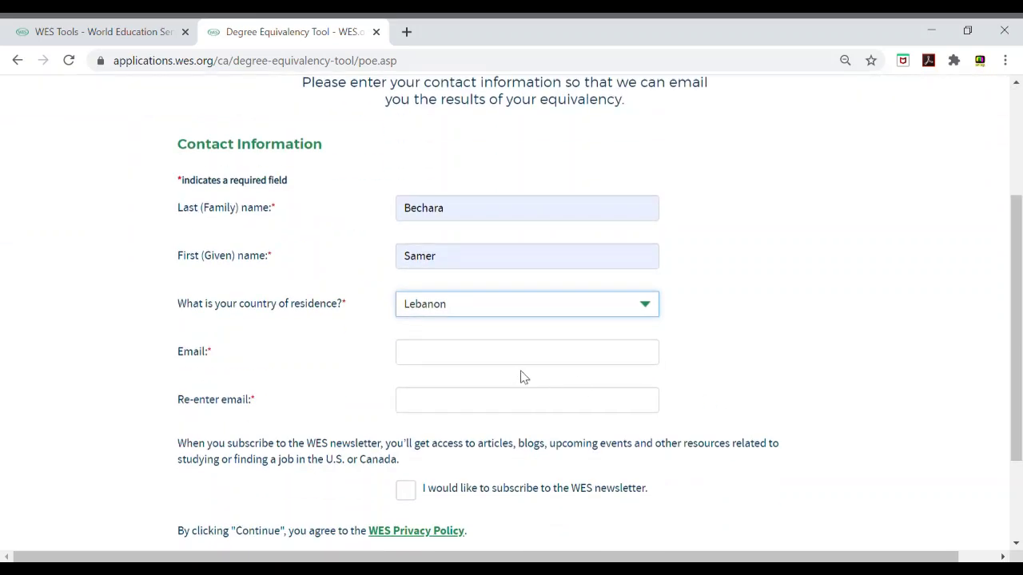
{"action": "left_click", "coordinate": [541, 352]}
{"action": "type", "text": "sa"}
{"action": "key", "text": "Down"}
{"action": "key", "text": "Return"}
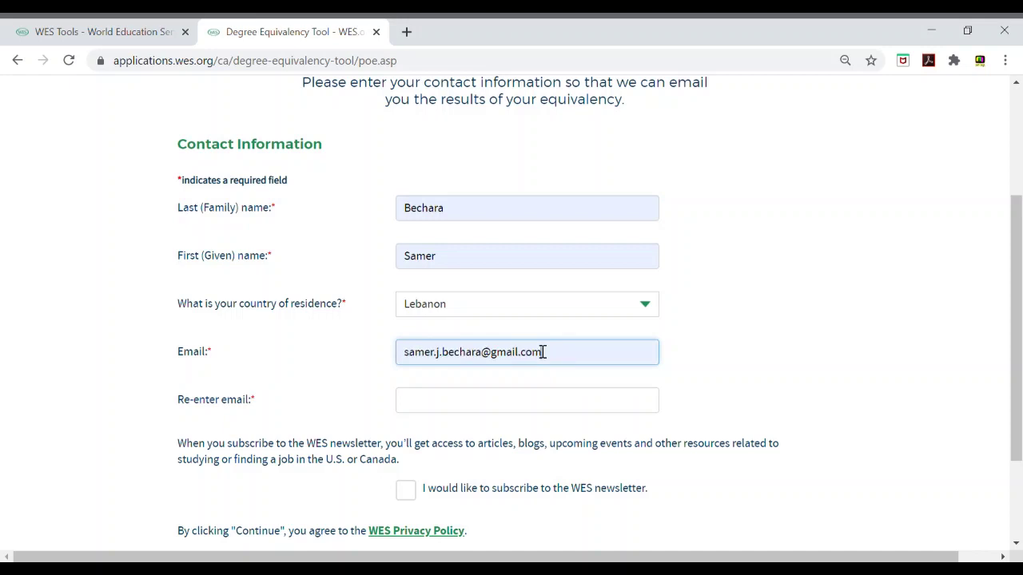
{"action": "key", "text": "Tab"}
{"action": "type", "text": "sa"}
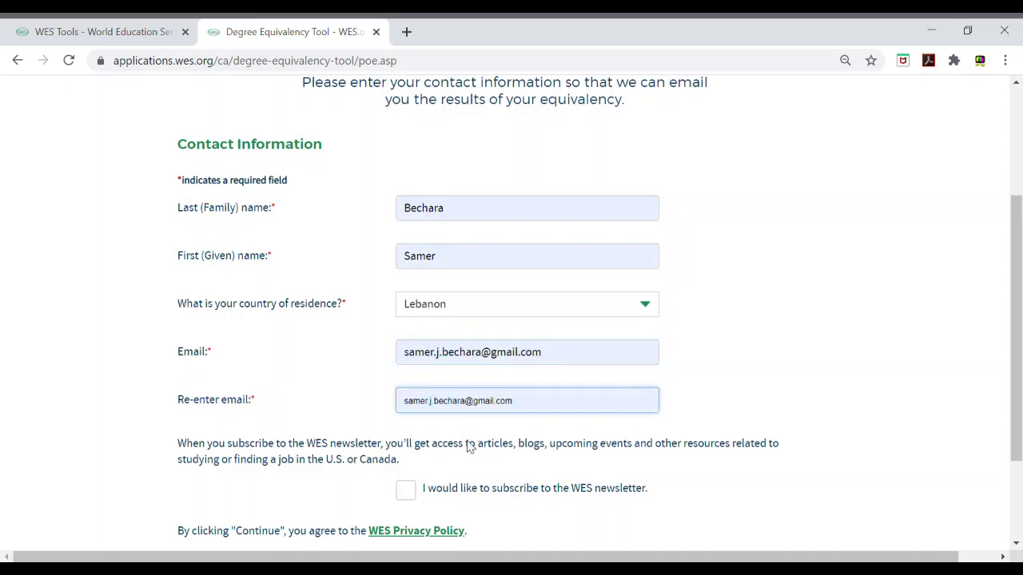
{"action": "left_click", "coordinate": [470, 445]}
{"action": "scroll", "coordinate": [1020, 311], "scroll_direction": "down", "scroll_amount": 3}
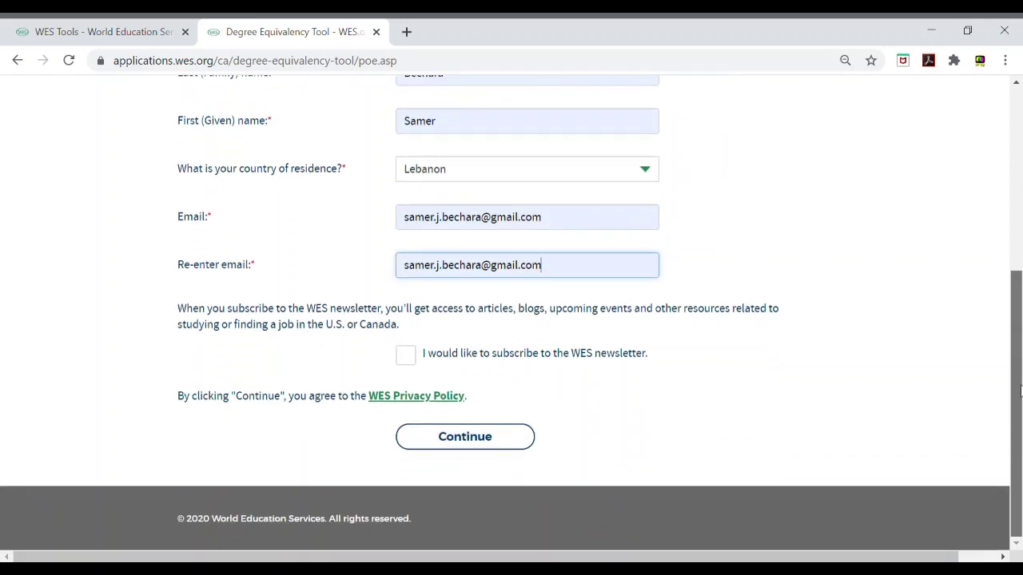
Step: Submit the contact form, then choose Lebanon and Bachelor of Business Administration as the credential
{"action": "left_click", "coordinate": [449, 437]}
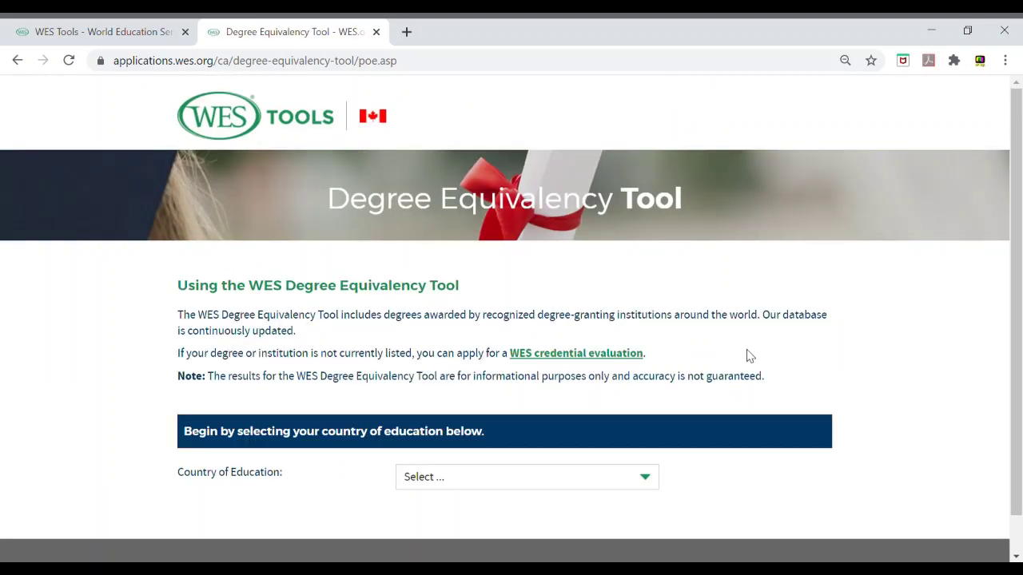
{"action": "left_click", "coordinate": [473, 488]}
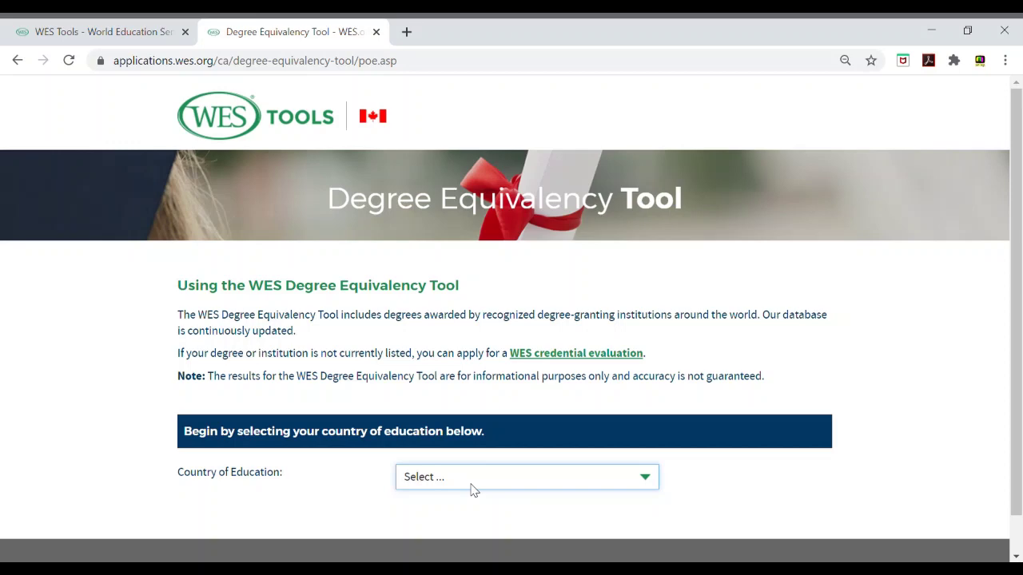
{"action": "type", "text": "le"}
{"action": "scroll", "coordinate": [1021, 366], "scroll_direction": "down", "scroll_amount": 1}
{"action": "scroll", "coordinate": [1015, 383], "scroll_direction": "down", "scroll_amount": 1}
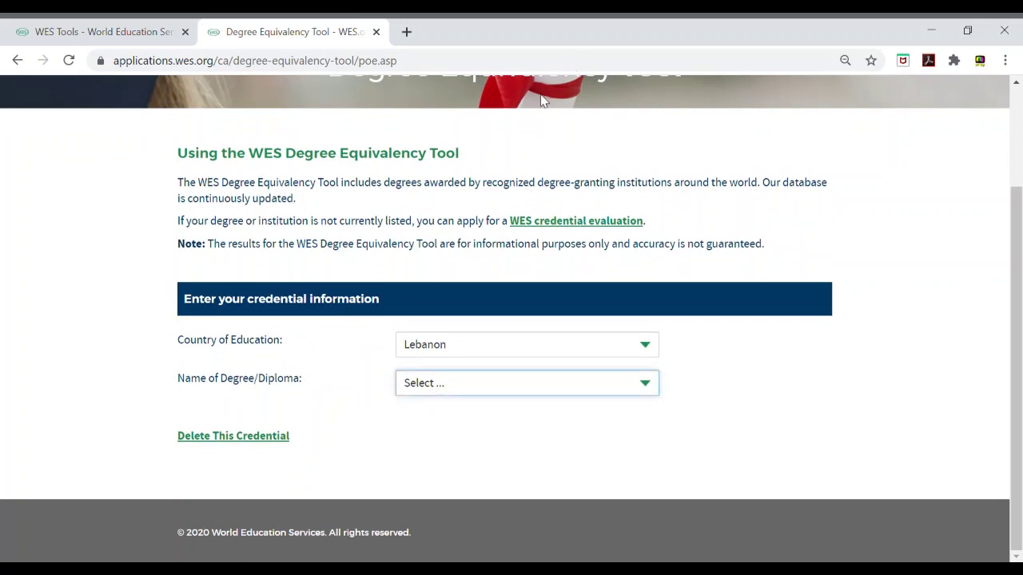
{"action": "left_click", "coordinate": [541, 100]}
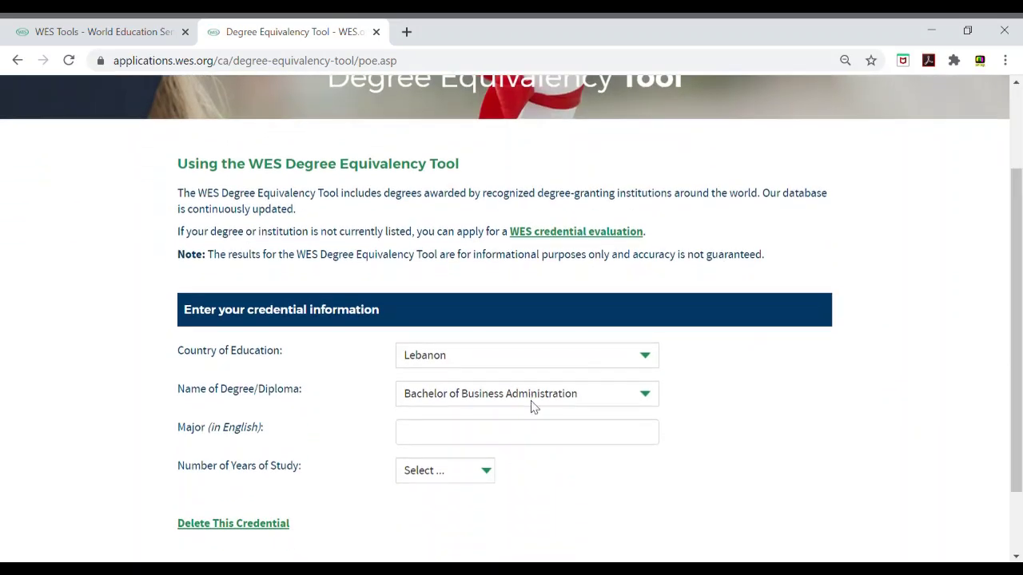
Step: Enter Marketing as the major and 4 as the years of study
{"action": "left_click", "coordinate": [517, 438]}
{"action": "type", "text": "Marketing"}
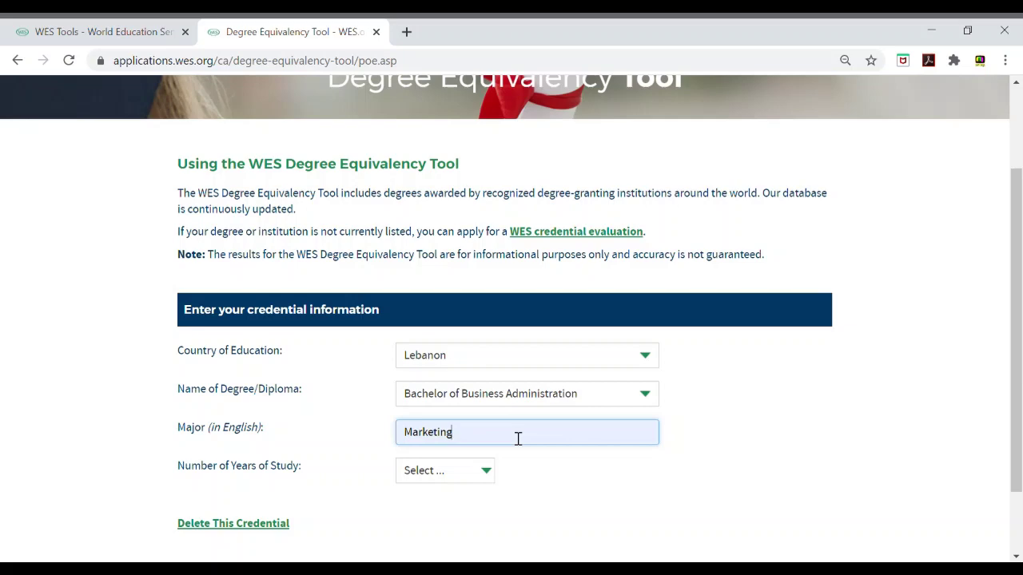
{"action": "key", "text": "Tab"}
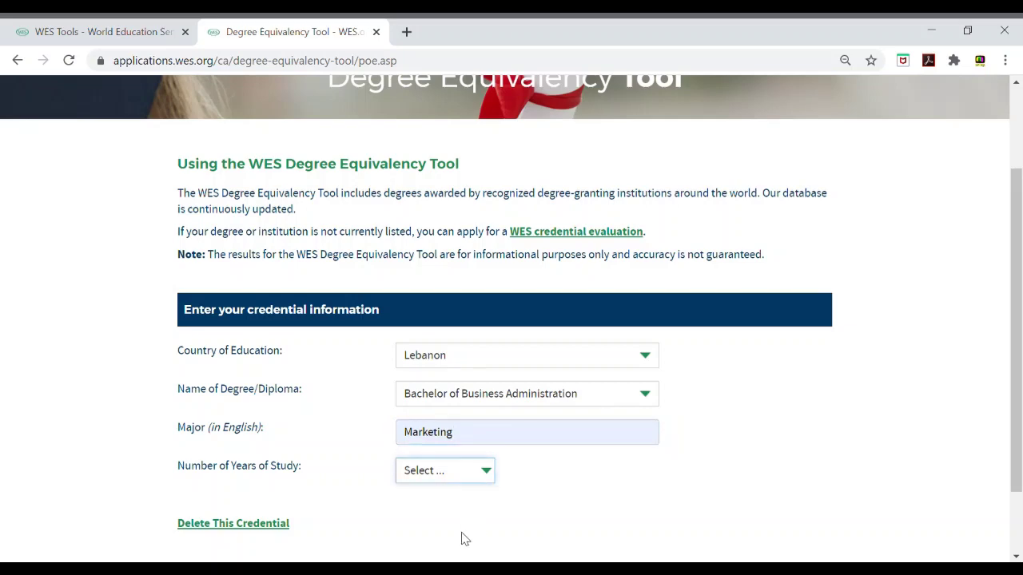
{"action": "key", "text": "4"}
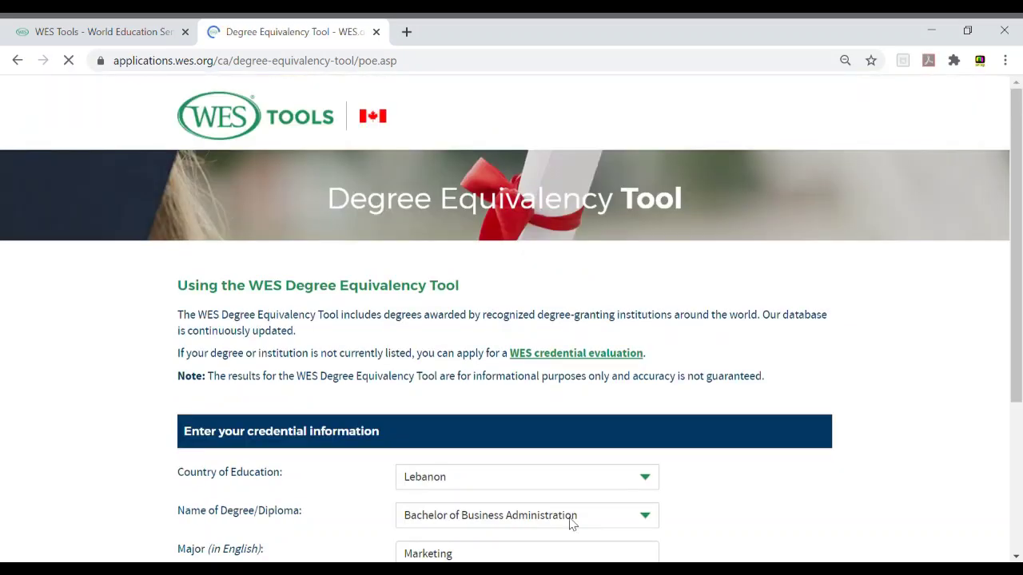
{"action": "left_click_drag", "start_coordinate": [1013, 368], "coordinate": [1007, 489]}
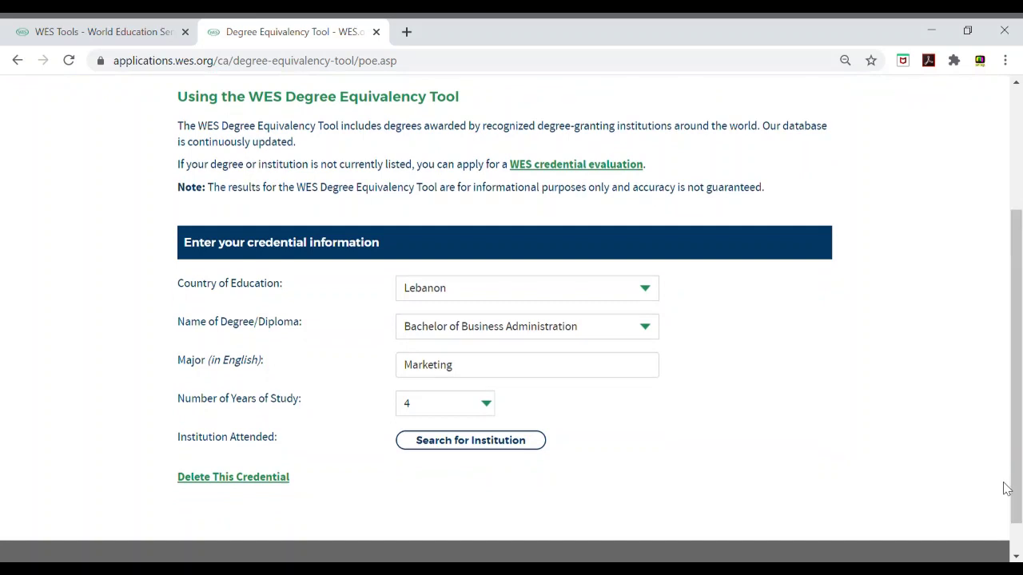
Step: Search for and confirm St Esprit of Kaslik University as the institution attended
{"action": "left_click", "coordinate": [503, 445]}
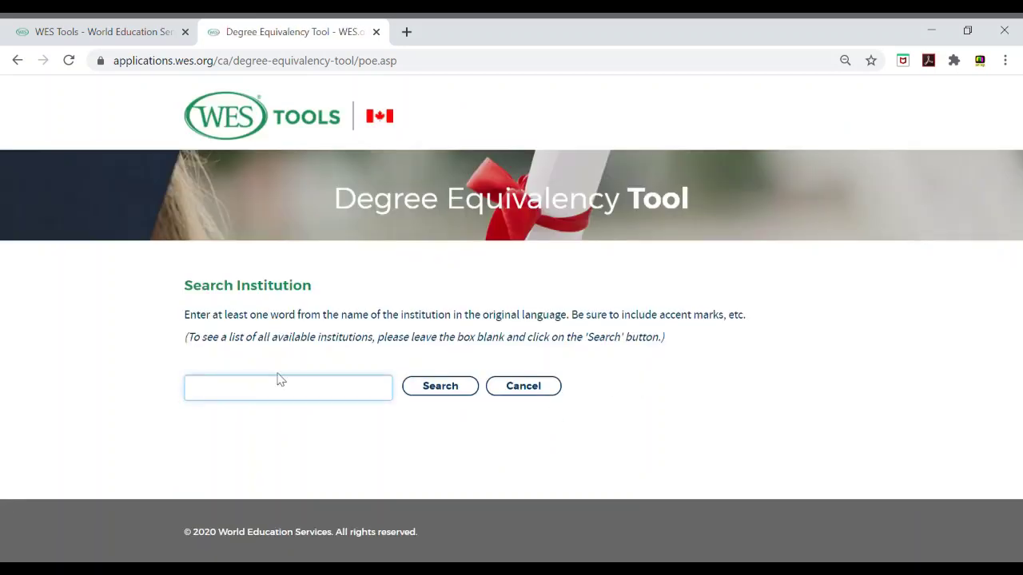
{"action": "type", "text": "st"}
{"action": "left_click", "coordinate": [440, 390]}
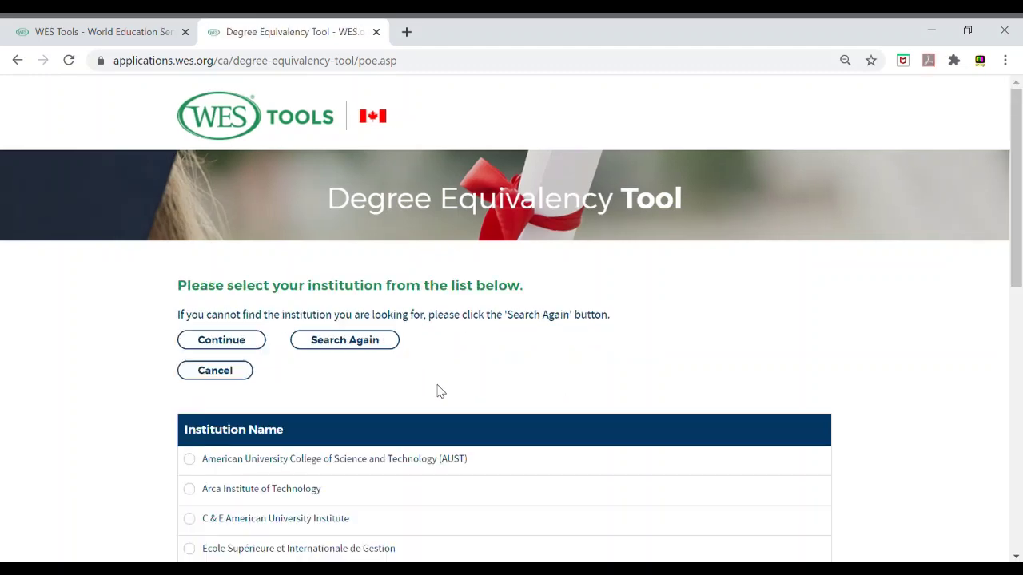
{"action": "left_click_drag", "start_coordinate": [1019, 205], "coordinate": [1020, 419]}
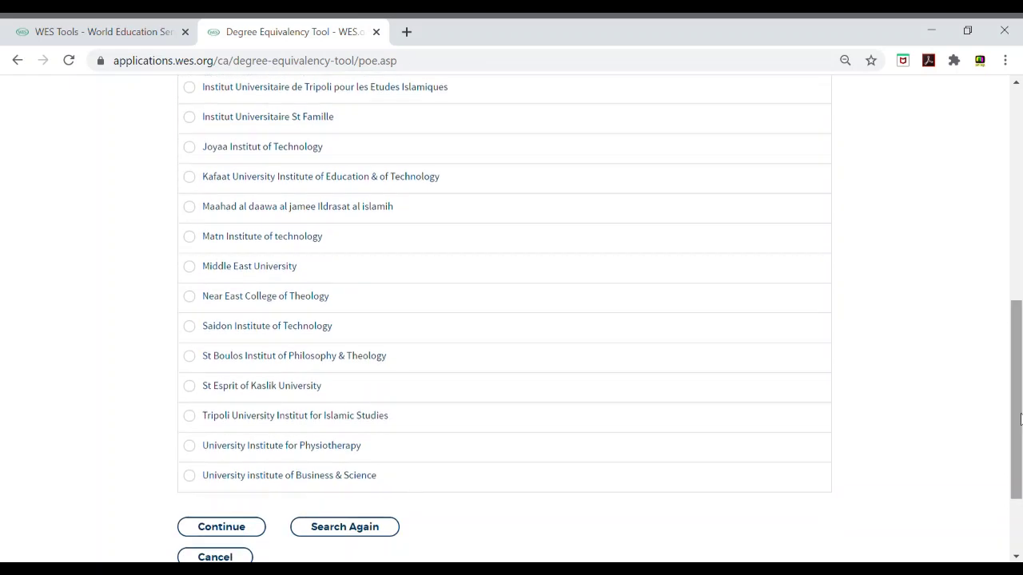
{"action": "left_click", "coordinate": [188, 387]}
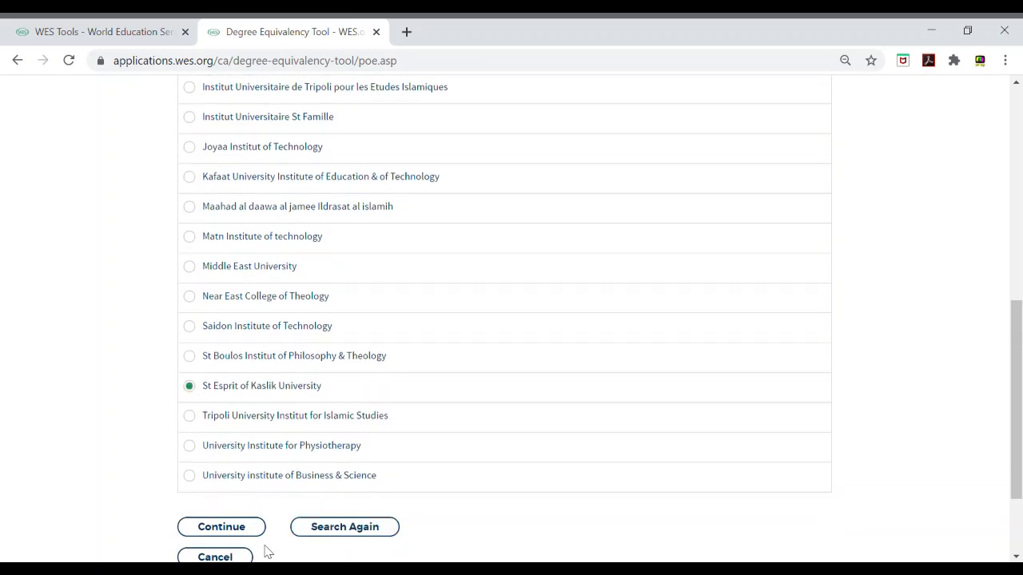
{"action": "left_click", "coordinate": [245, 529]}
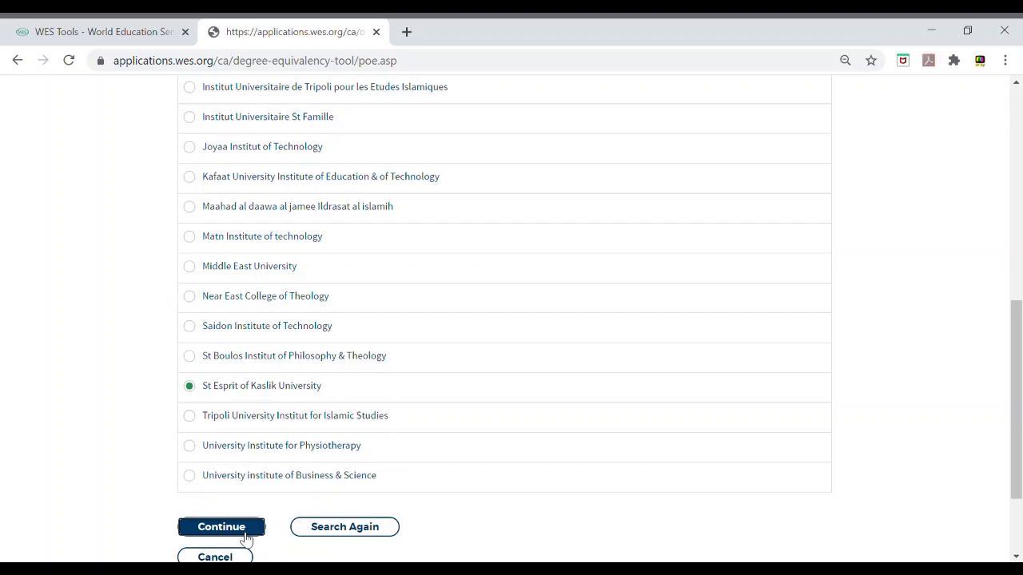
{"action": "left_click_drag", "start_coordinate": [1016, 351], "coordinate": [1018, 457]}
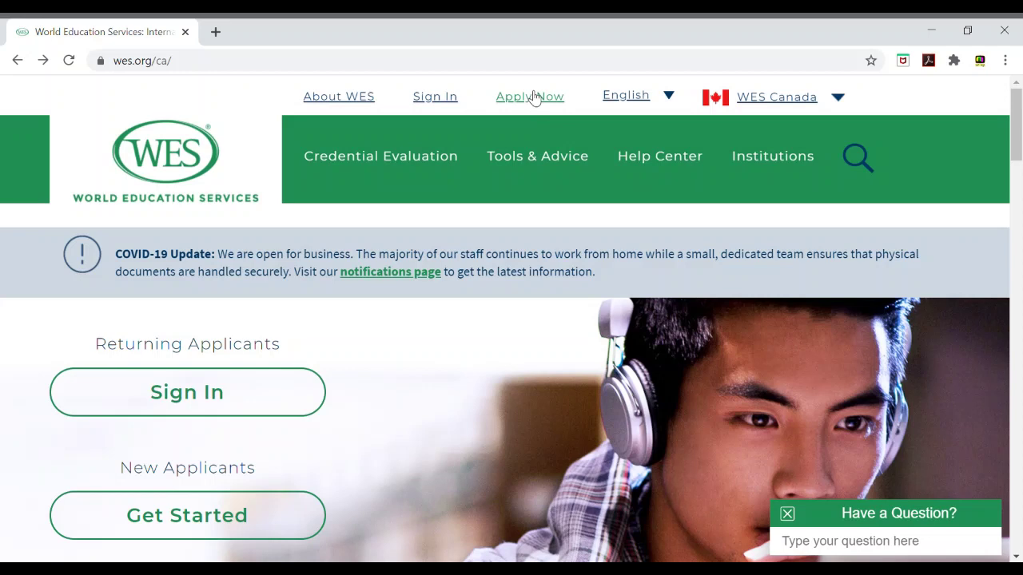
Step: Start a new WES application and choose Canada as where the evaluation is used
{"action": "left_click", "coordinate": [533, 97]}
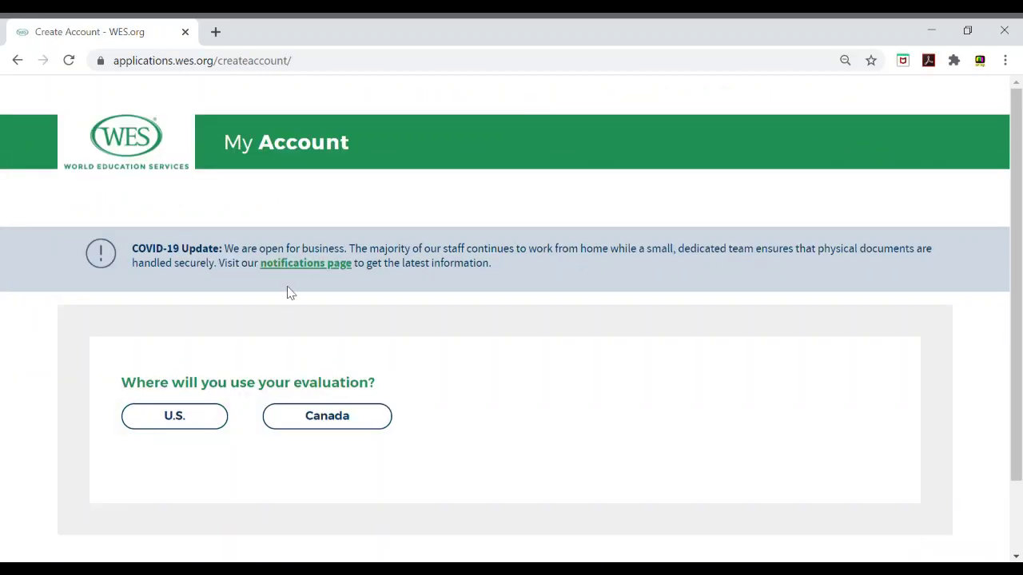
{"action": "left_click", "coordinate": [315, 419]}
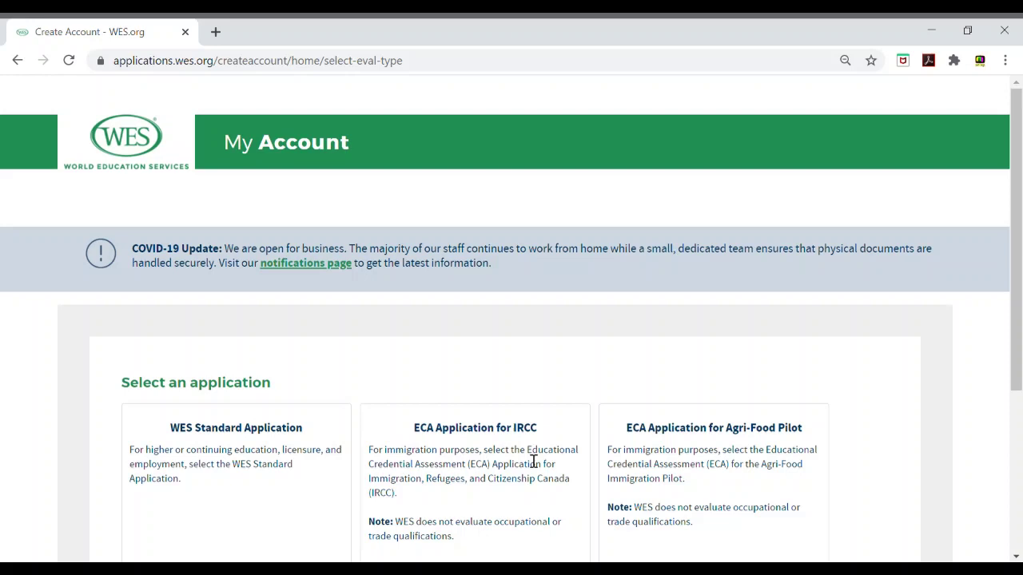
{"action": "scroll", "coordinate": [591, 399], "scroll_direction": "down", "scroll_amount": 2}
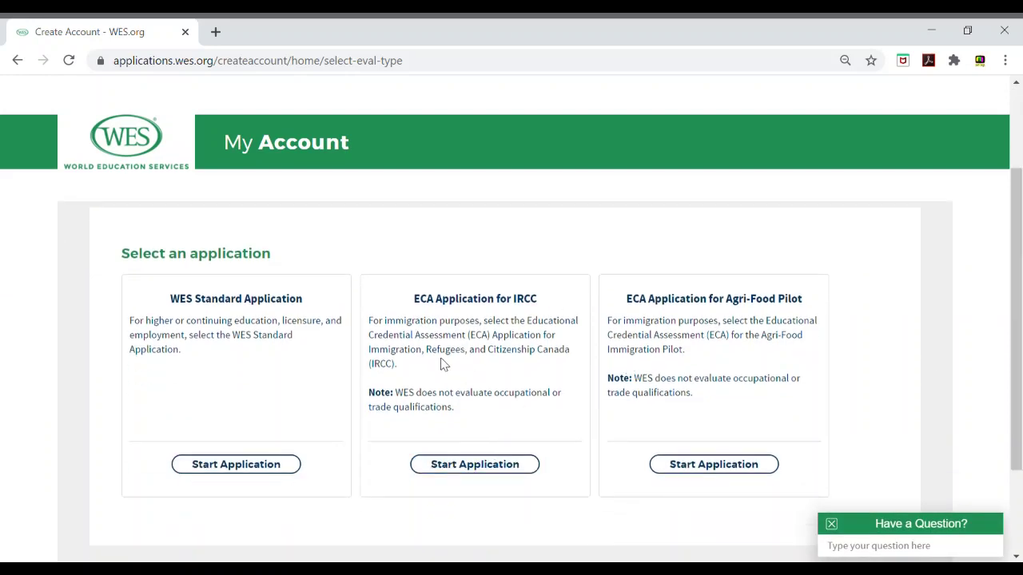
Step: Start the ECA Application for IRCC and enter the applicant's first and last names
{"action": "left_click", "coordinate": [476, 466]}
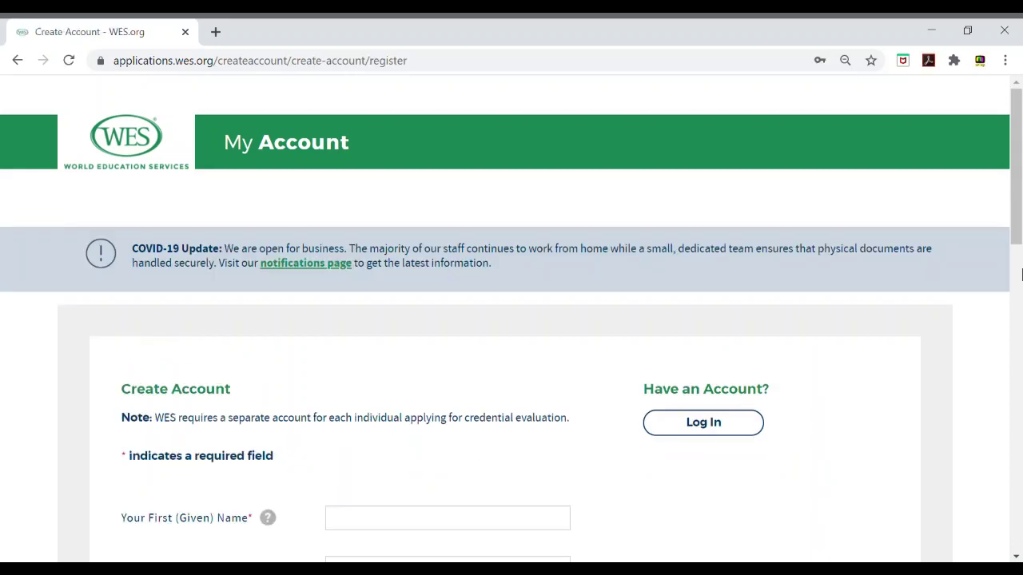
{"action": "scroll", "coordinate": [1019, 262], "scroll_direction": "down", "scroll_amount": 1}
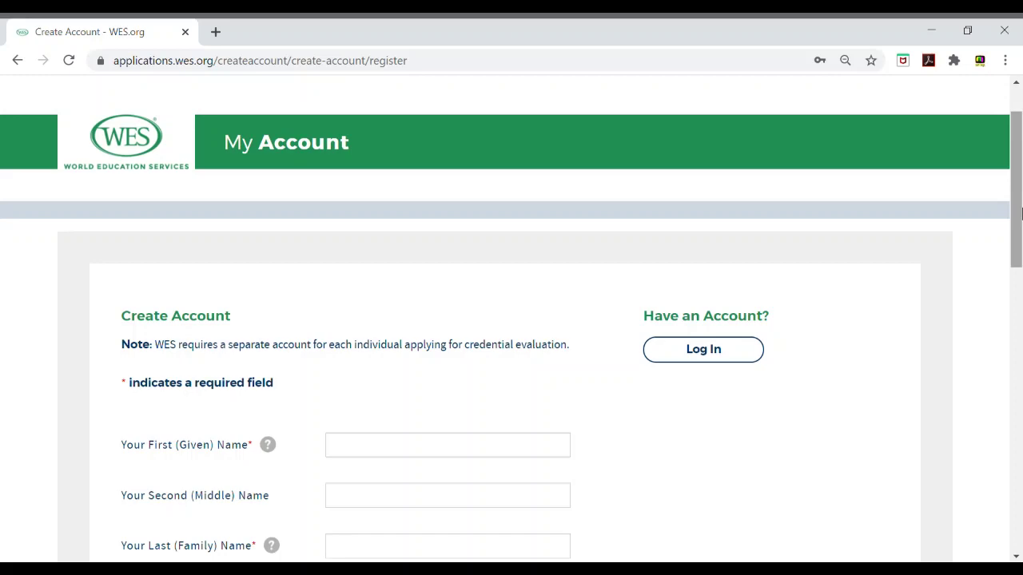
{"action": "left_click_drag", "start_coordinate": [1016, 211], "coordinate": [1016, 256]}
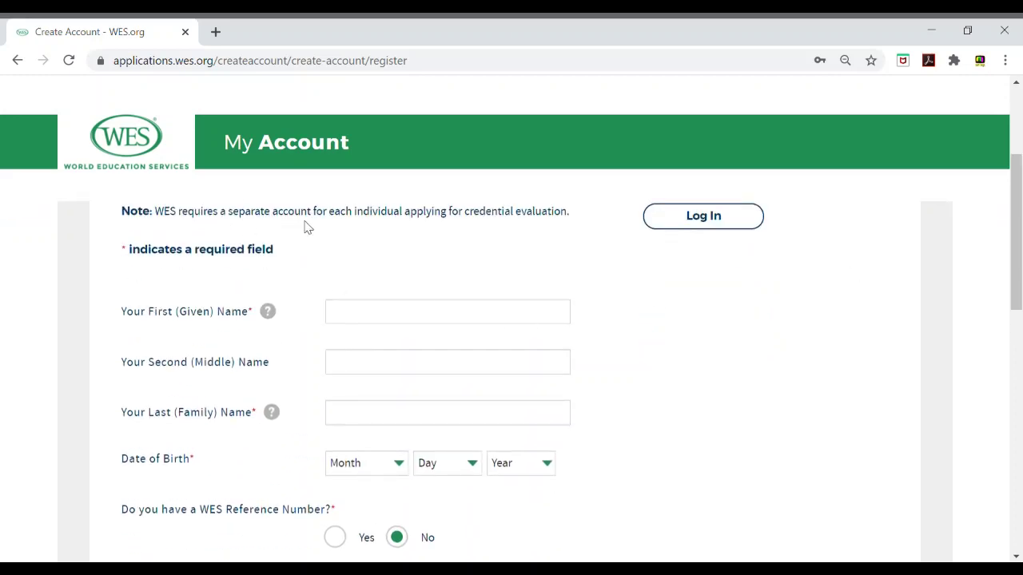
{"action": "left_click", "coordinate": [403, 324]}
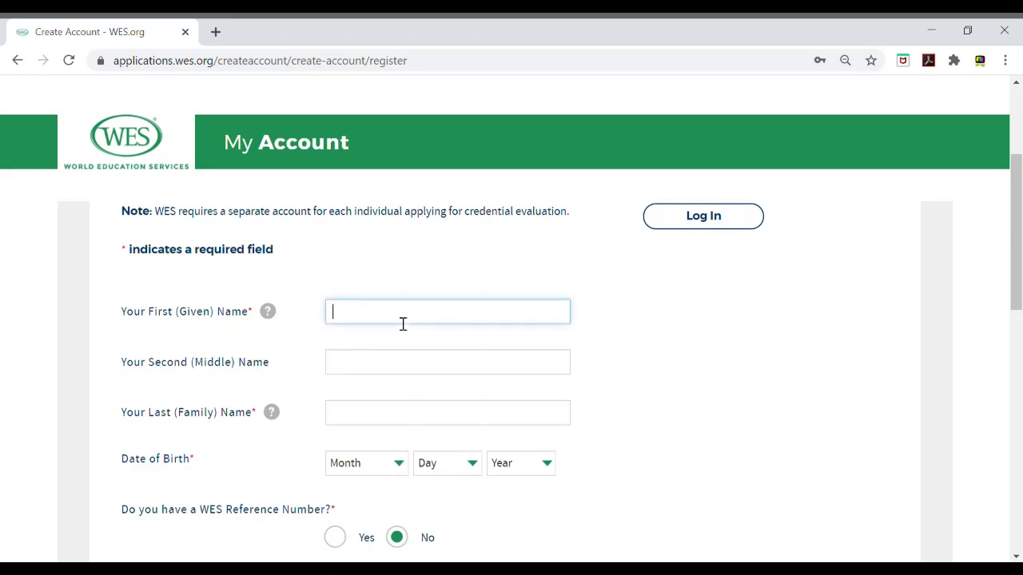
{"action": "type", "text": "b"}
{"action": "key", "text": "BackSpace"}
{"action": "key", "text": "Tab"}
{"action": "key", "text": "Tab"}
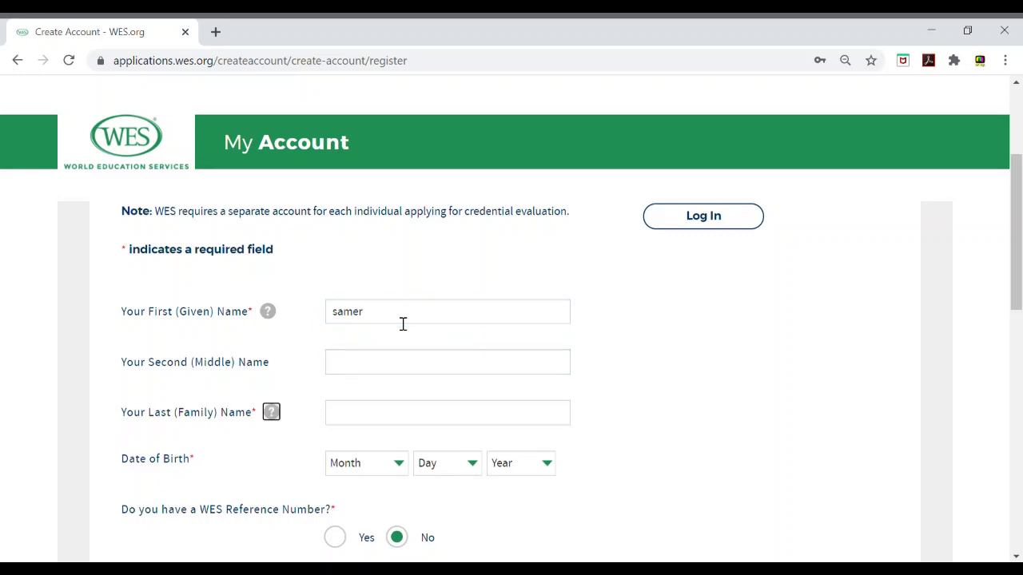
{"action": "left_click", "coordinate": [389, 424]}
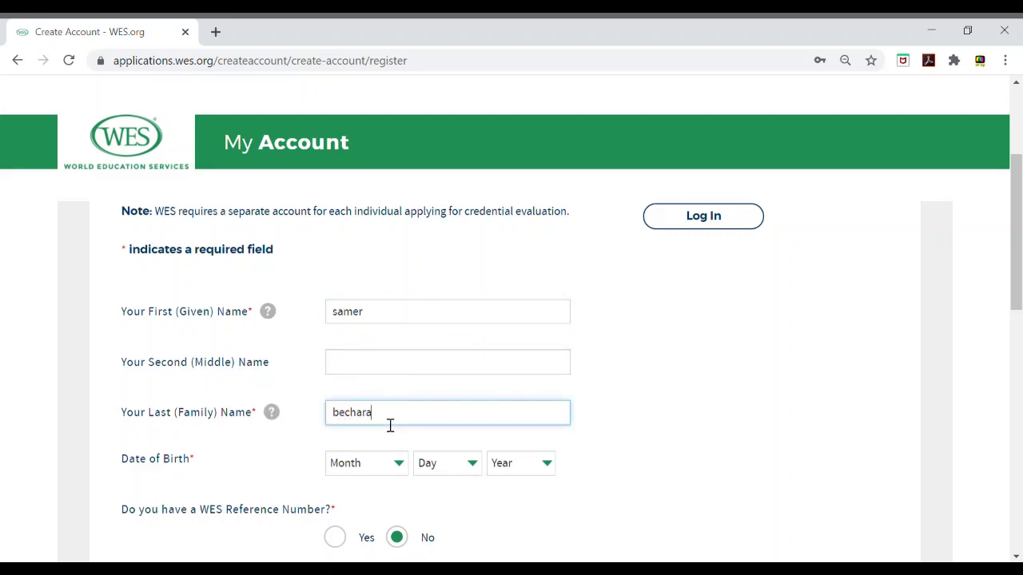
{"action": "left_click", "coordinate": [376, 471]}
{"action": "left_click", "coordinate": [350, 254]}
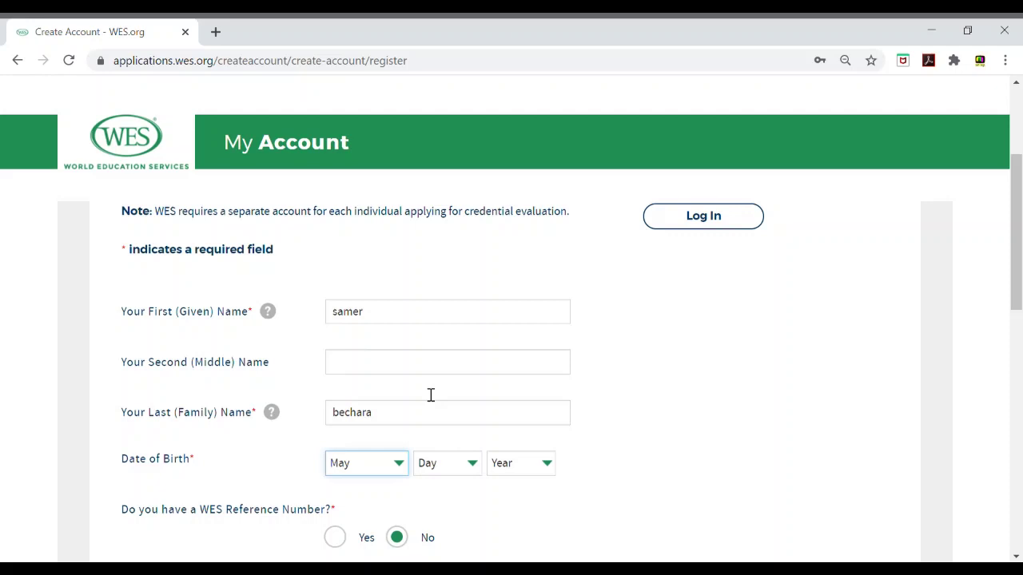
{"action": "left_click", "coordinate": [425, 471]}
{"action": "left_click", "coordinate": [444, 340]}
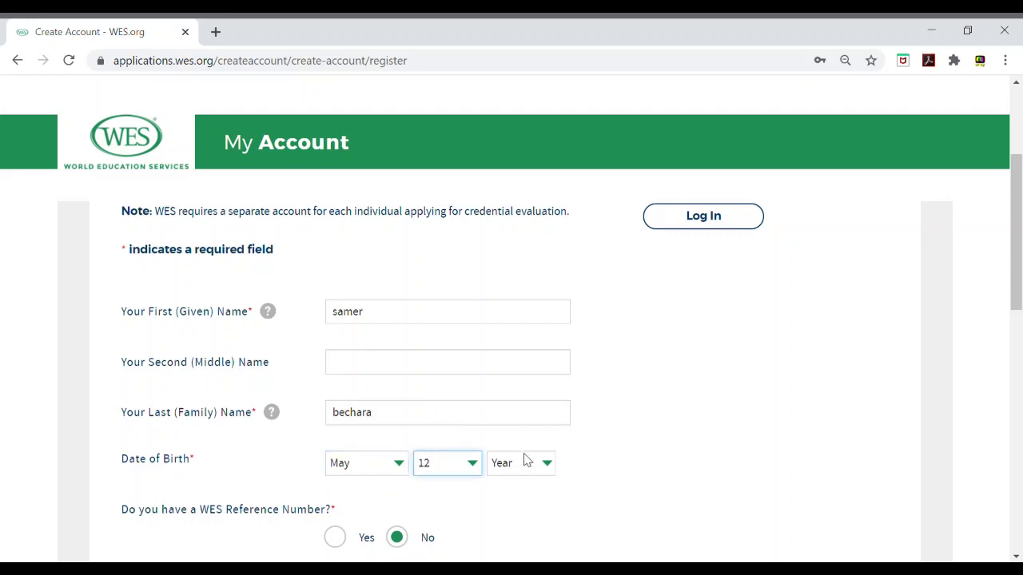
{"action": "left_click", "coordinate": [527, 460]}
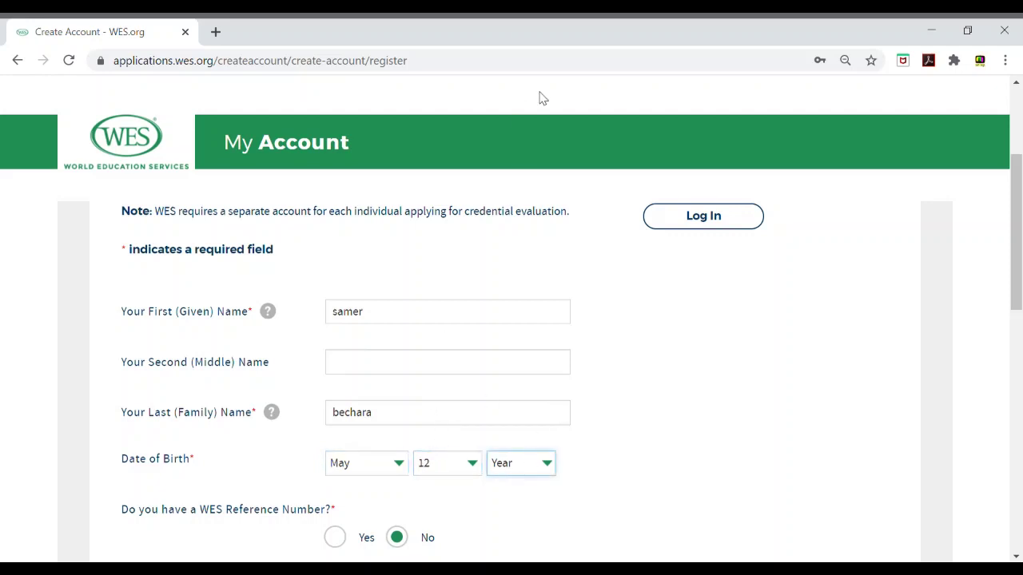
{"action": "left_click", "coordinate": [511, 395]}
{"action": "scroll", "coordinate": [1021, 354], "scroll_direction": "down", "scroll_amount": 3}
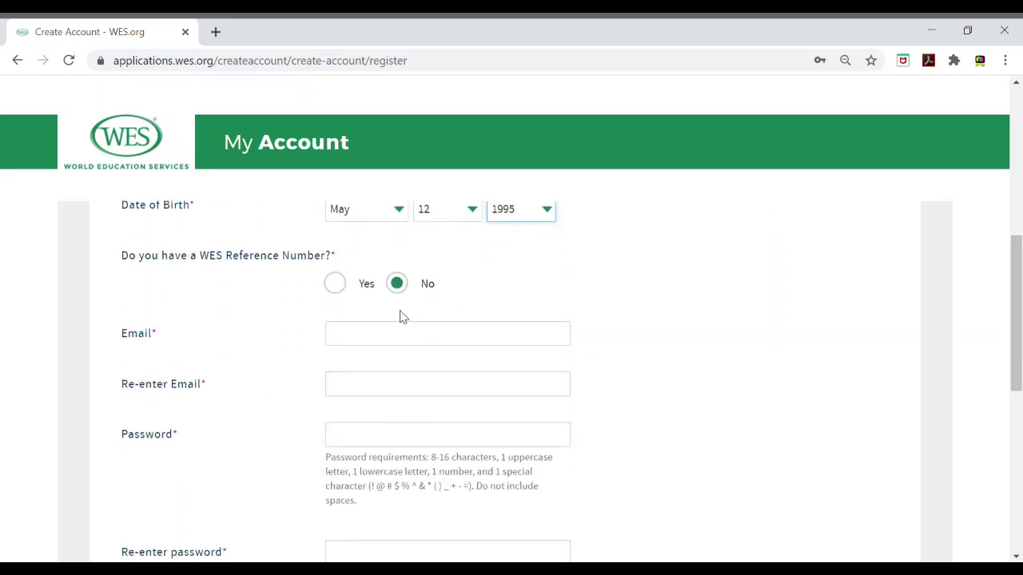
Step: Enter the applicant's e-mail address and paste it into the Re-enter Email field
{"action": "left_click", "coordinate": [452, 336]}
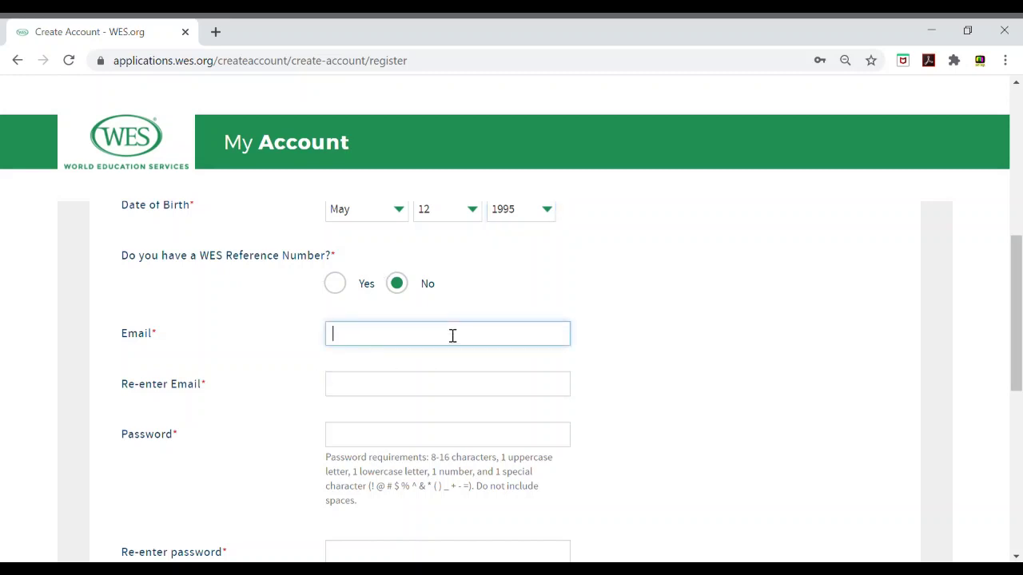
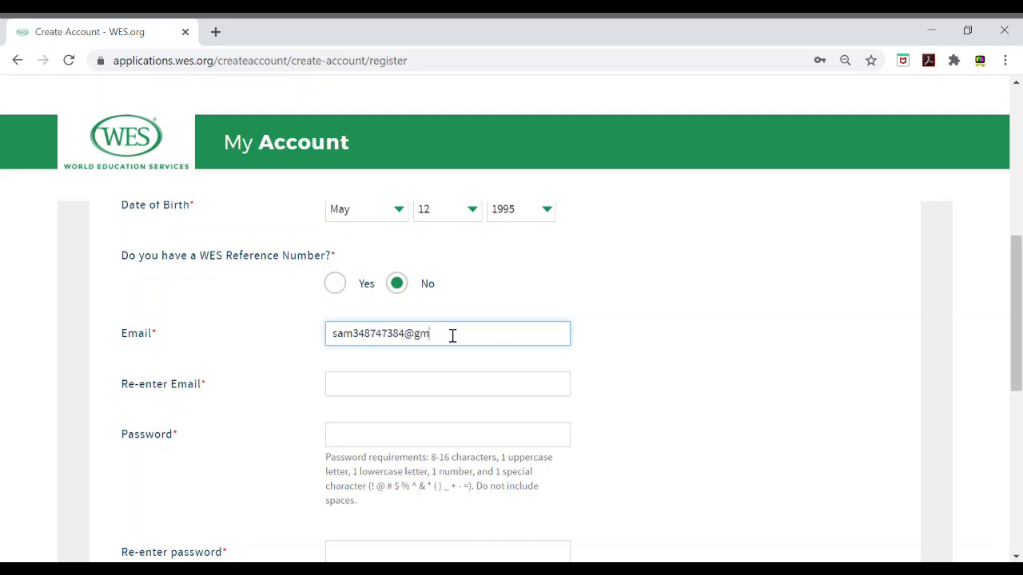
{"action": "key", "text": "Tab"}
{"action": "triple_click", "coordinate": [452, 335]}
{"action": "key", "text": "ctrl+c"}
{"action": "left_click", "coordinate": [432, 388]}
{"action": "key", "text": "ctrl+v"}
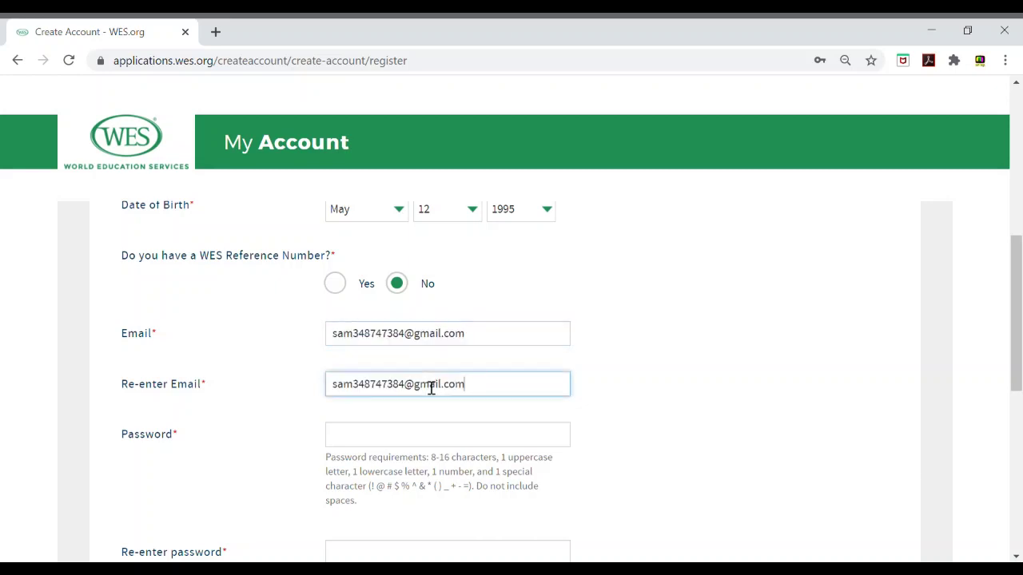
Step: Enter and re-enter the account password, correcting it as needed
{"action": "left_click", "coordinate": [525, 446]}
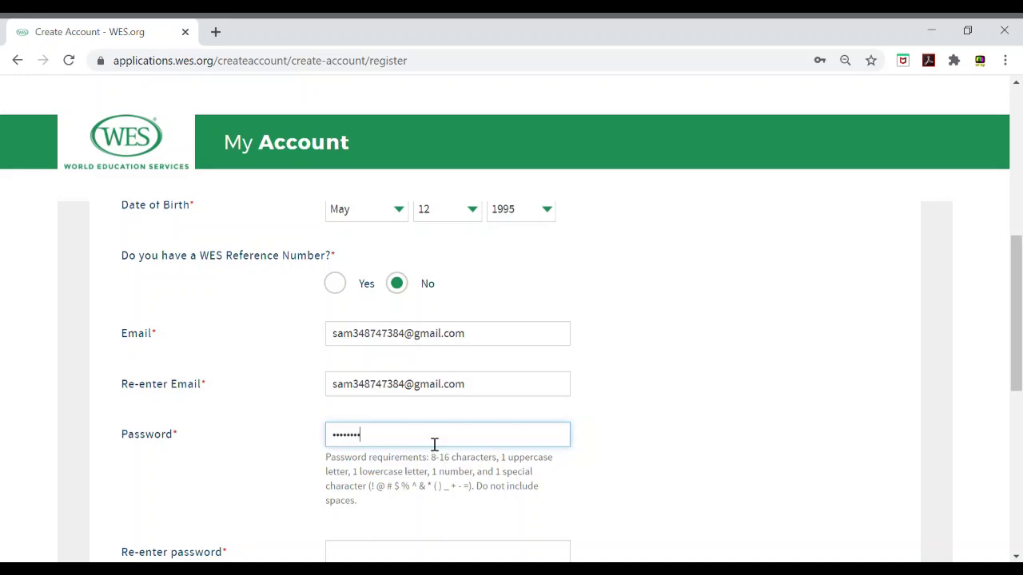
{"action": "scroll", "coordinate": [637, 383], "scroll_direction": "down", "scroll_amount": 2}
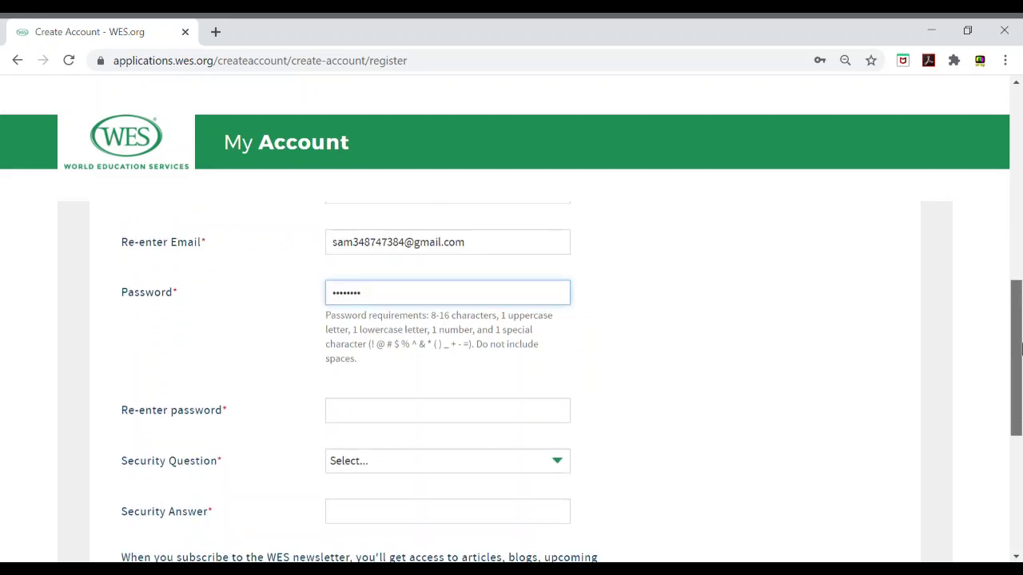
{"action": "left_click", "coordinate": [505, 403]}
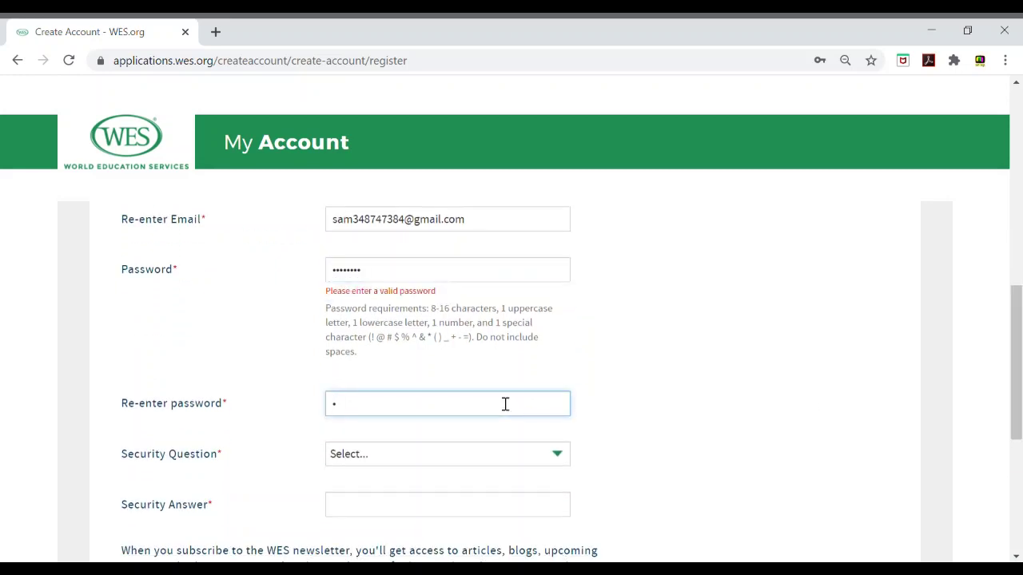
{"action": "left_click", "coordinate": [486, 281]}
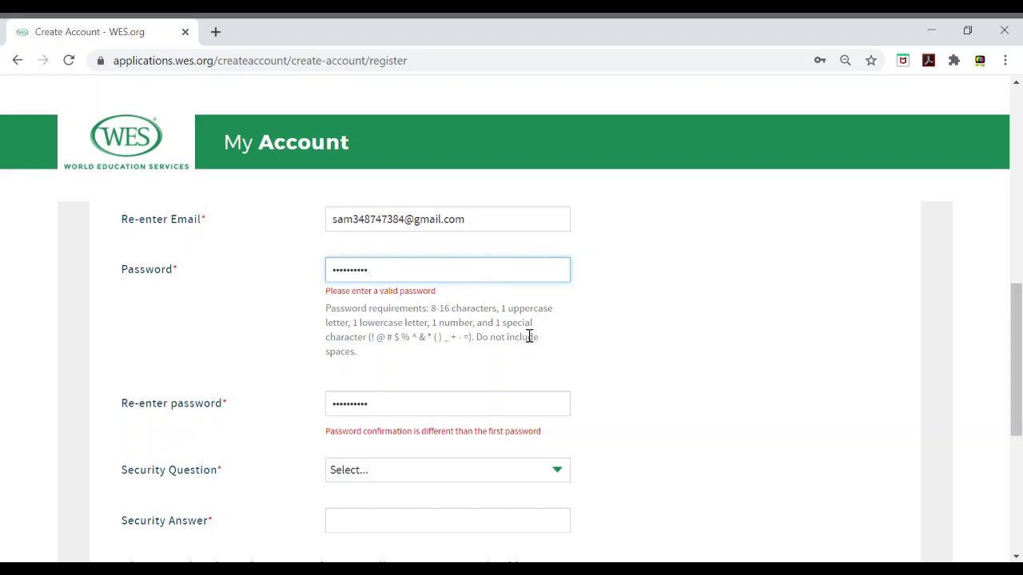
{"action": "left_click", "coordinate": [607, 377]}
{"action": "left_click", "coordinate": [434, 273]}
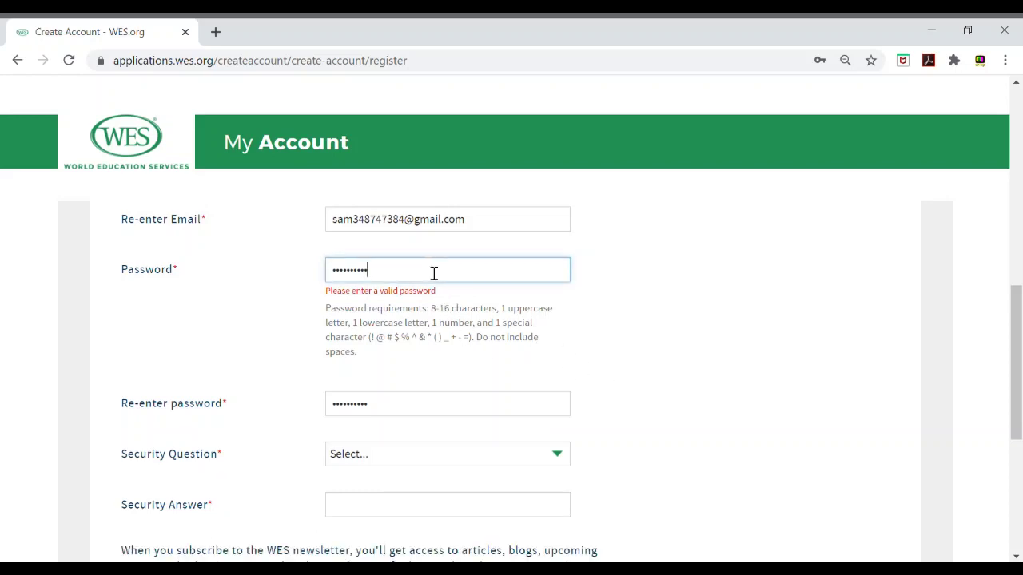
Step: Choose 'Where were you born?' as the security question and type a security answer
{"action": "left_click", "coordinate": [436, 453]}
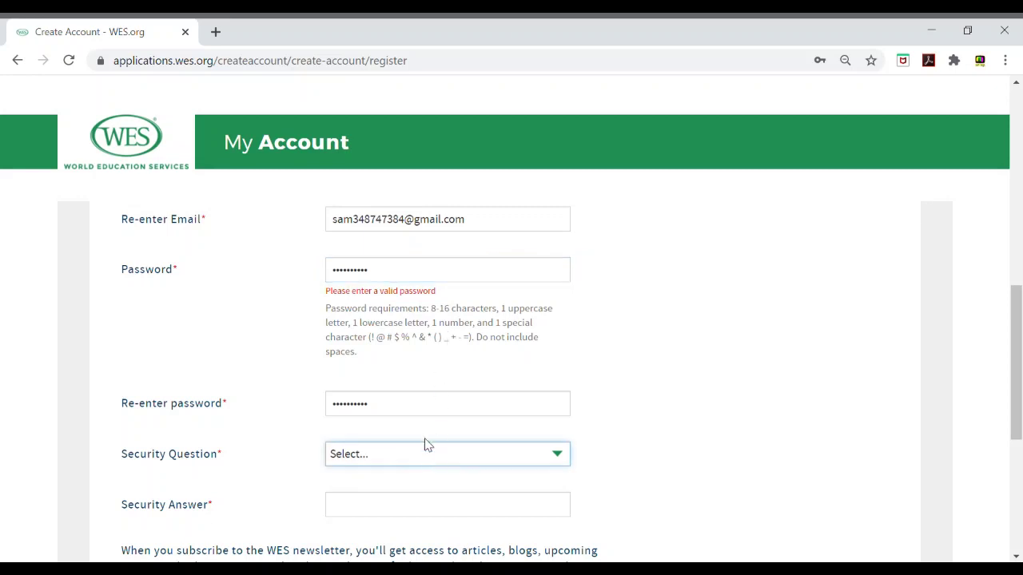
{"action": "key", "text": "Down"}
{"action": "left_click", "coordinate": [422, 523]}
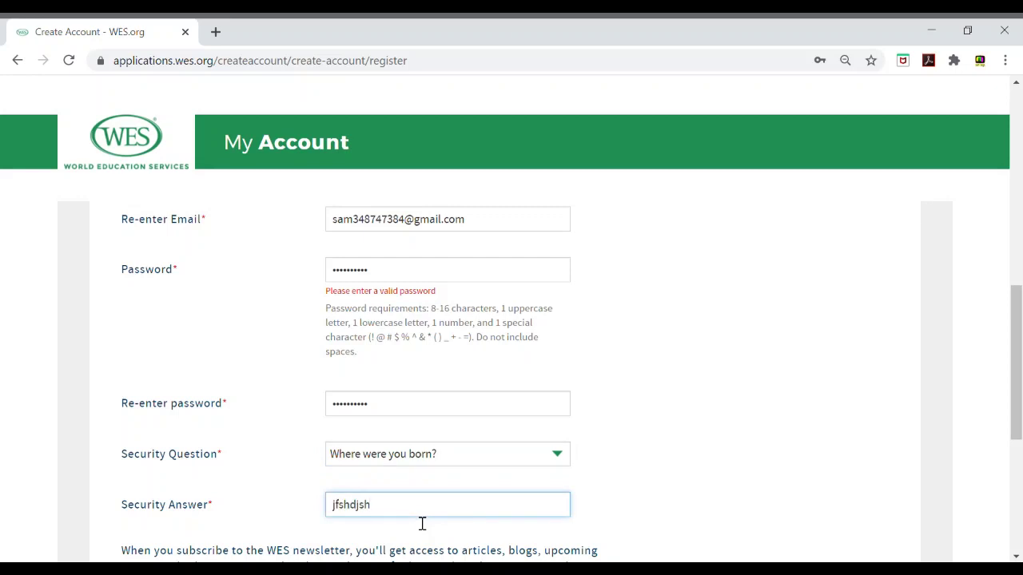
{"action": "scroll", "coordinate": [422, 524], "scroll_direction": "down", "scroll_amount": 3}
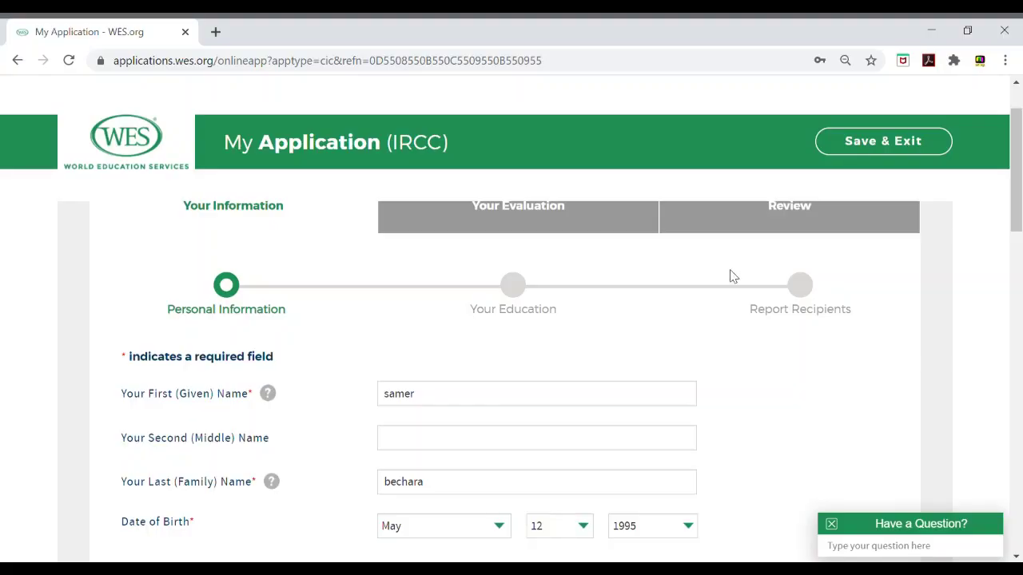
Step: Review the first name, set gender to Male and choose Lebanon as the country
{"action": "left_click_drag", "start_coordinate": [1018, 212], "coordinate": [1018, 164]}
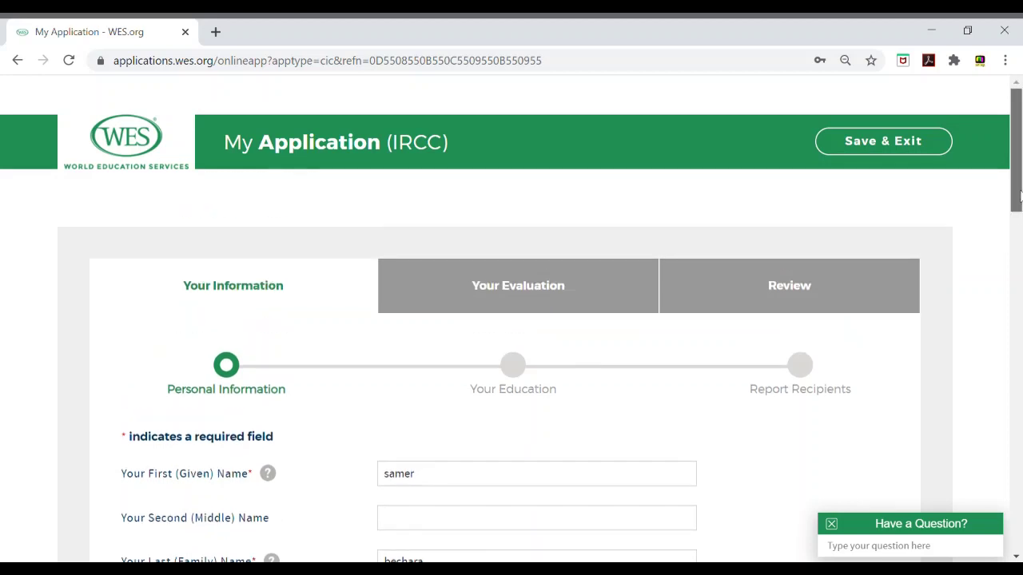
{"action": "left_click_drag", "start_coordinate": [1019, 196], "coordinate": [1018, 231]}
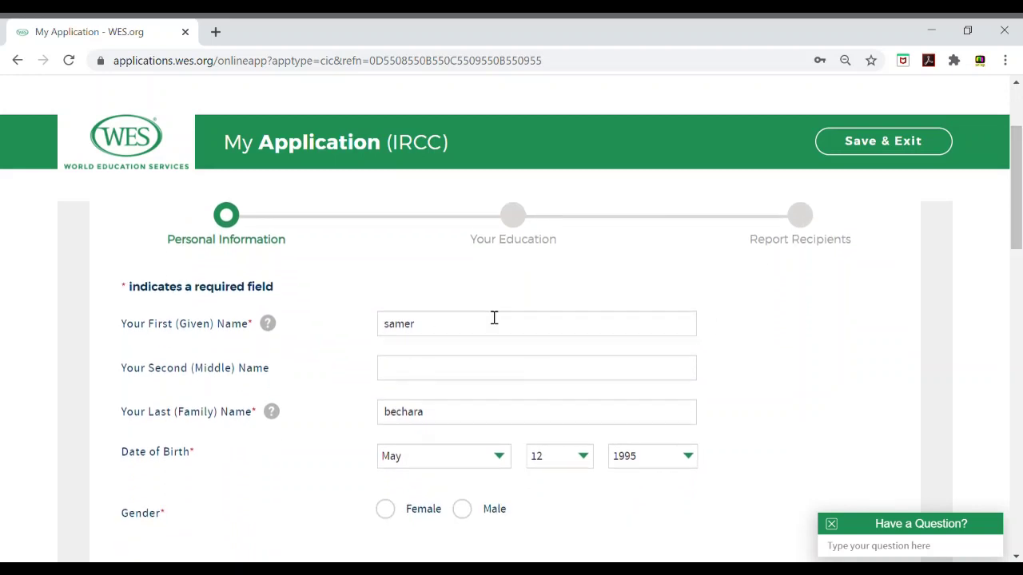
{"action": "left_click", "coordinate": [447, 322]}
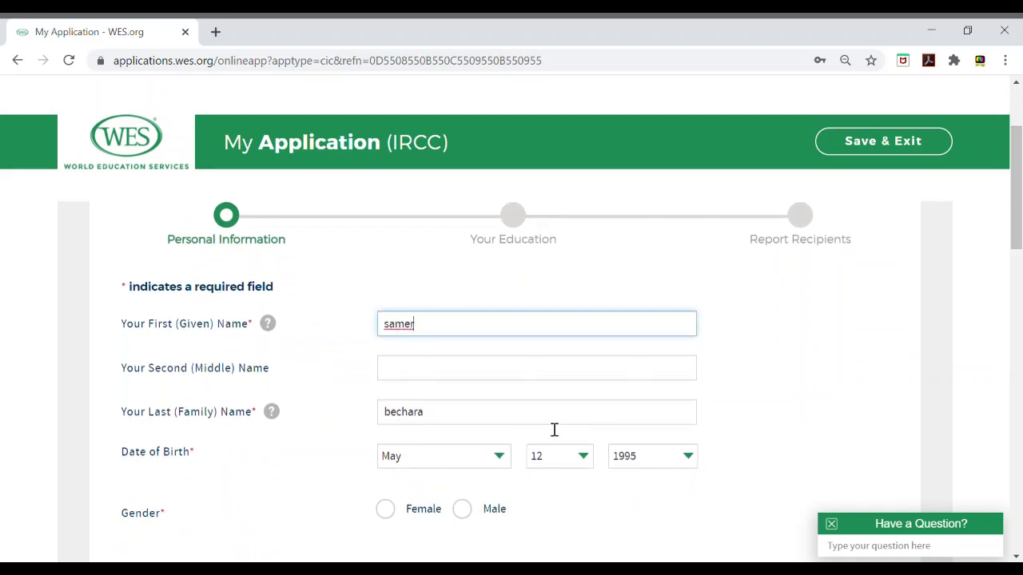
{"action": "left_click_drag", "start_coordinate": [1019, 233], "coordinate": [1019, 291]}
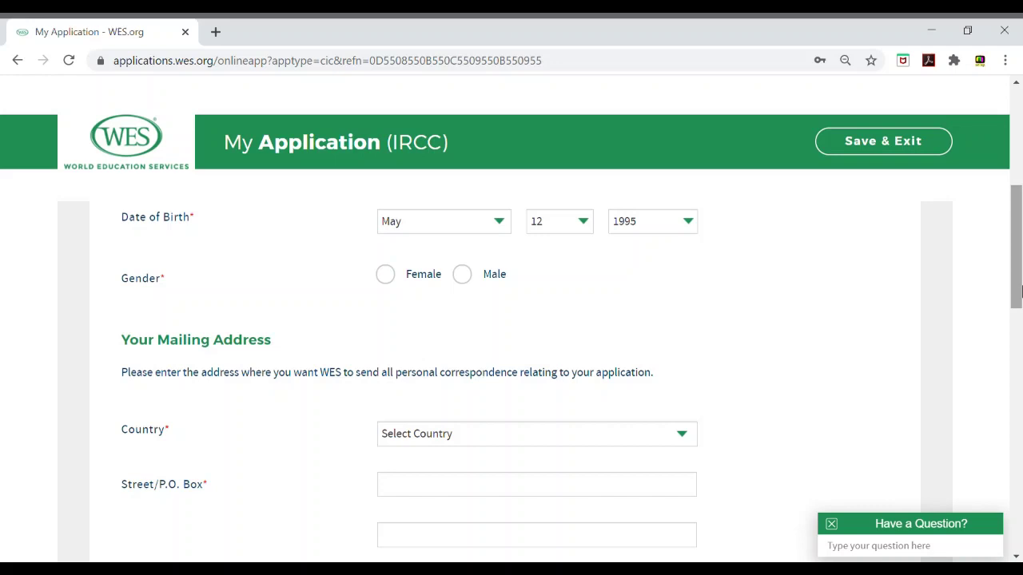
{"action": "left_click", "coordinate": [464, 276]}
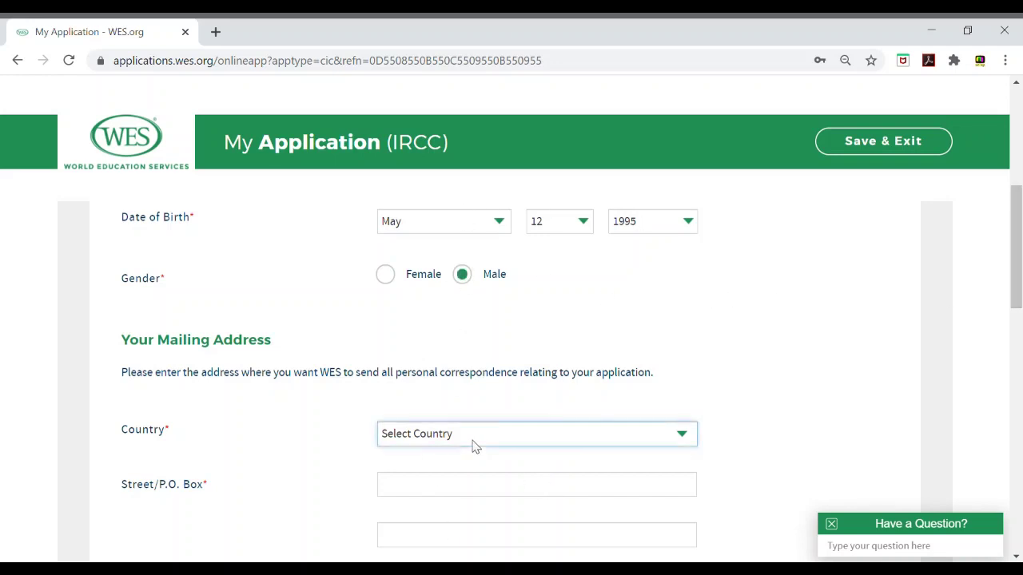
{"action": "type", "text": "latle"}
Step: Enter Beirut as both the street address and the city
{"action": "left_click", "coordinate": [454, 496]}
{"action": "left_click_drag", "start_coordinate": [1019, 273], "coordinate": [1020, 323]}
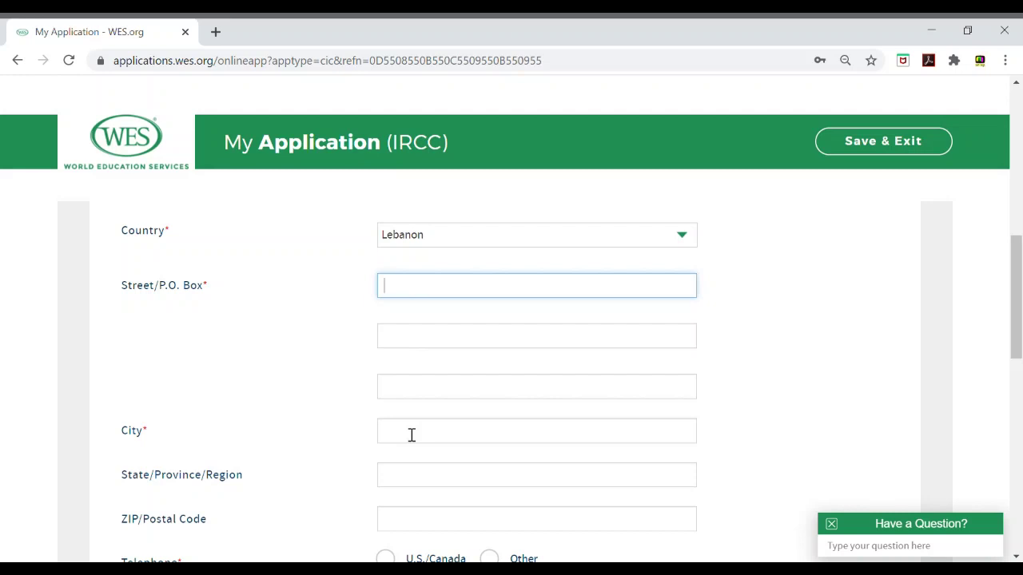
{"action": "type", "text": "Beirut"}
{"action": "left_click", "coordinate": [418, 444]}
{"action": "type", "text": "Beirut"}
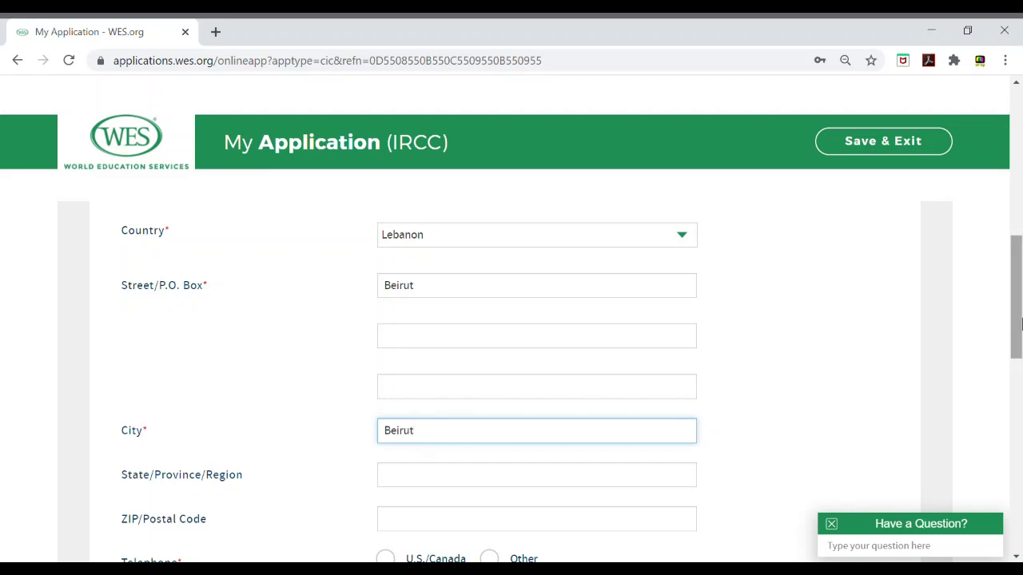
Step: Mark the telephone as Other, enter the international phone number and submit the page
{"action": "left_click_drag", "start_coordinate": [1017, 322], "coordinate": [1017, 380]}
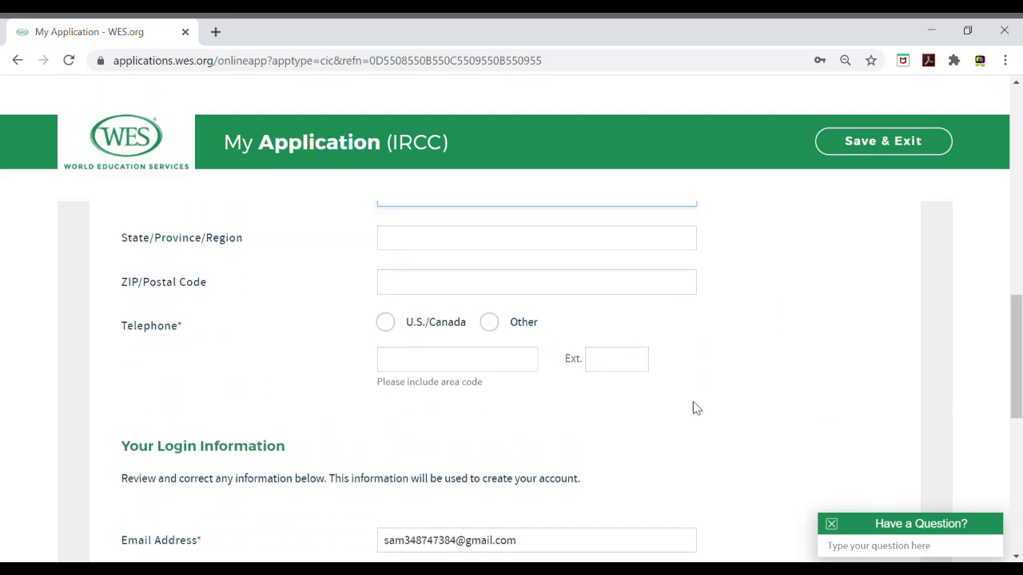
{"action": "left_click", "coordinate": [458, 372]}
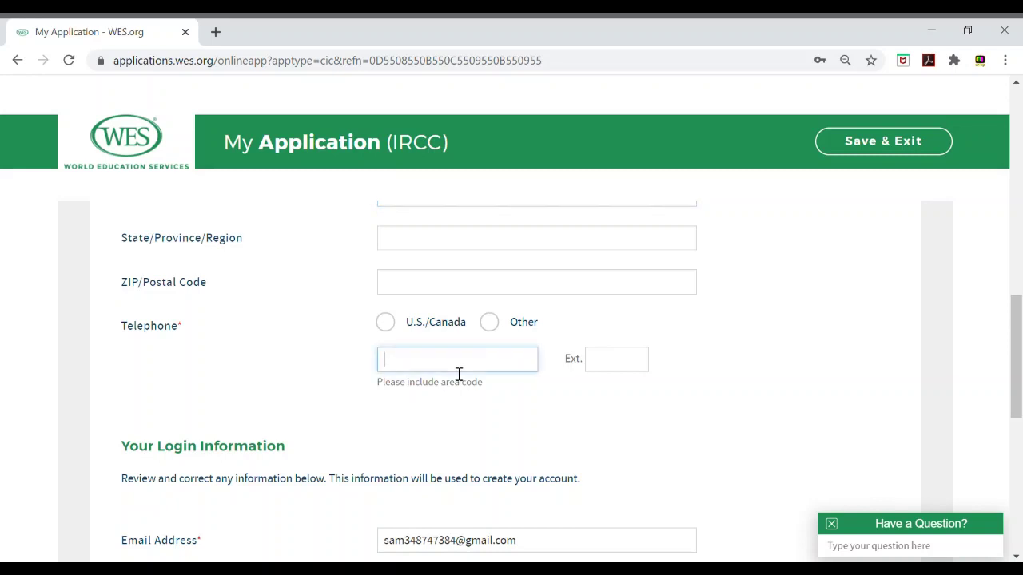
{"action": "left_click", "coordinate": [489, 322]}
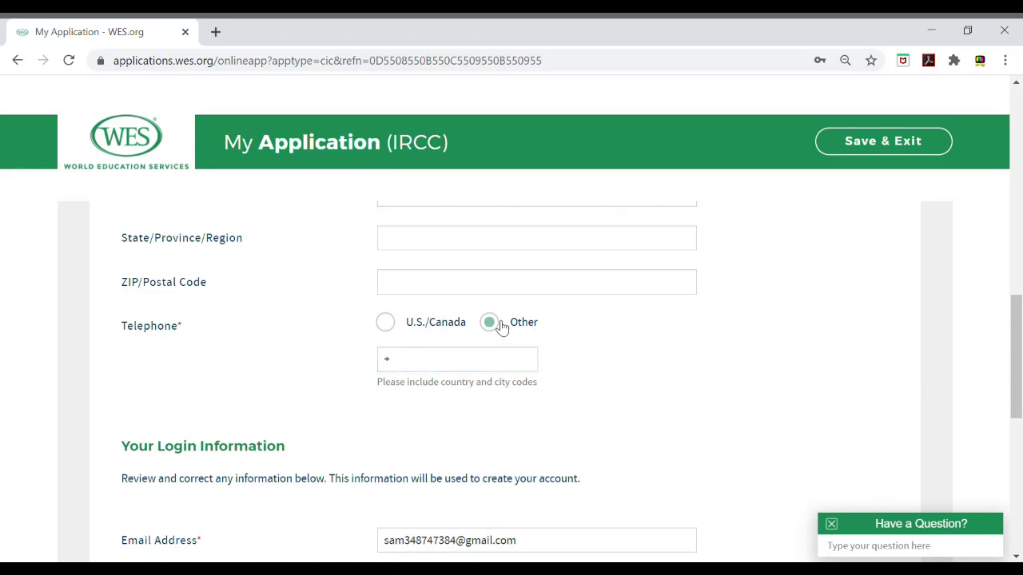
{"action": "left_click", "coordinate": [452, 370]}
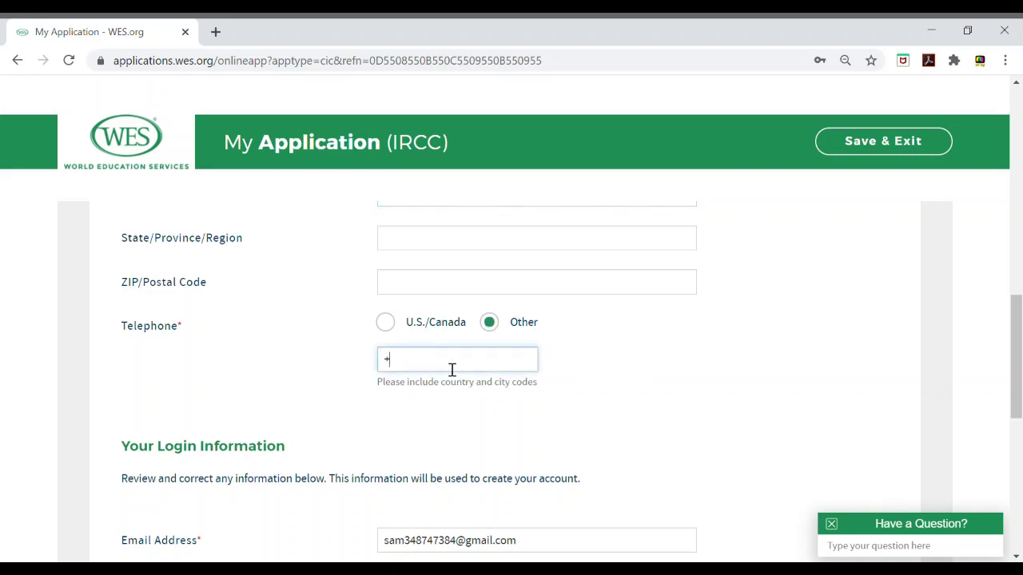
{"action": "left_click_drag", "start_coordinate": [1019, 361], "coordinate": [1012, 483]}
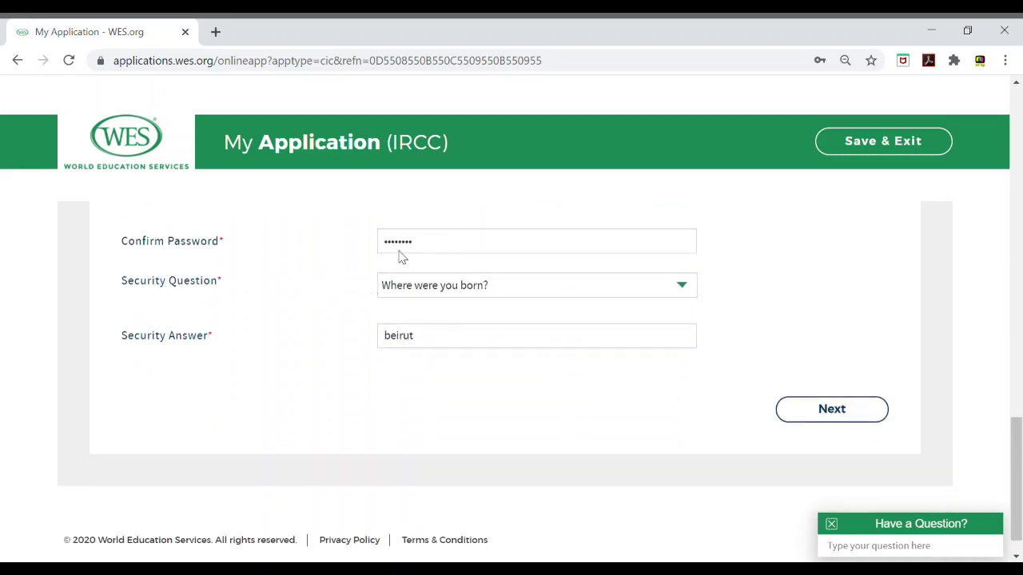
{"action": "left_click", "coordinate": [863, 417]}
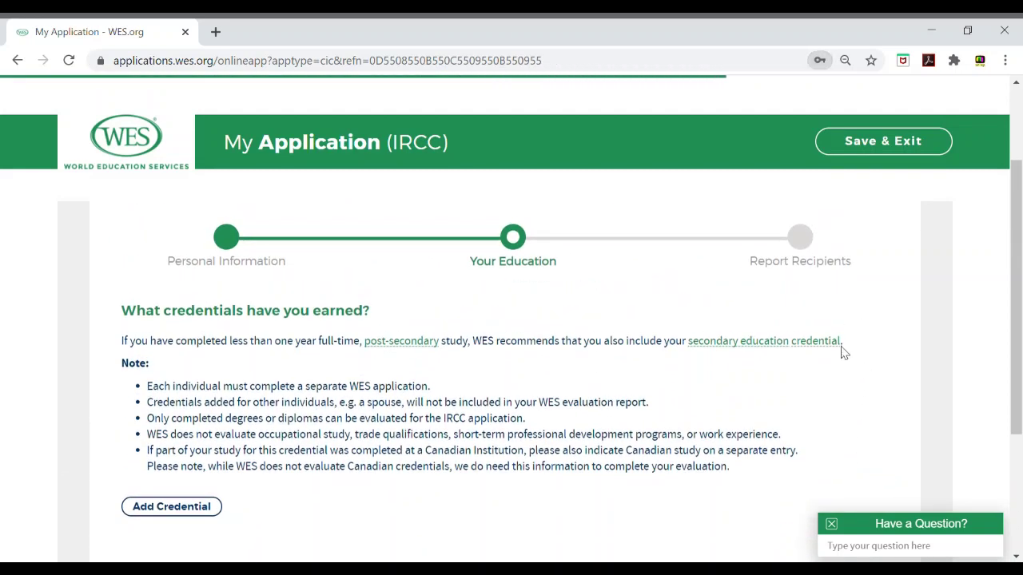
Step: Scroll the Your Education page to view the Add Credential and Next buttons
{"action": "scroll", "coordinate": [1020, 323], "scroll_direction": "down", "scroll_amount": 1}
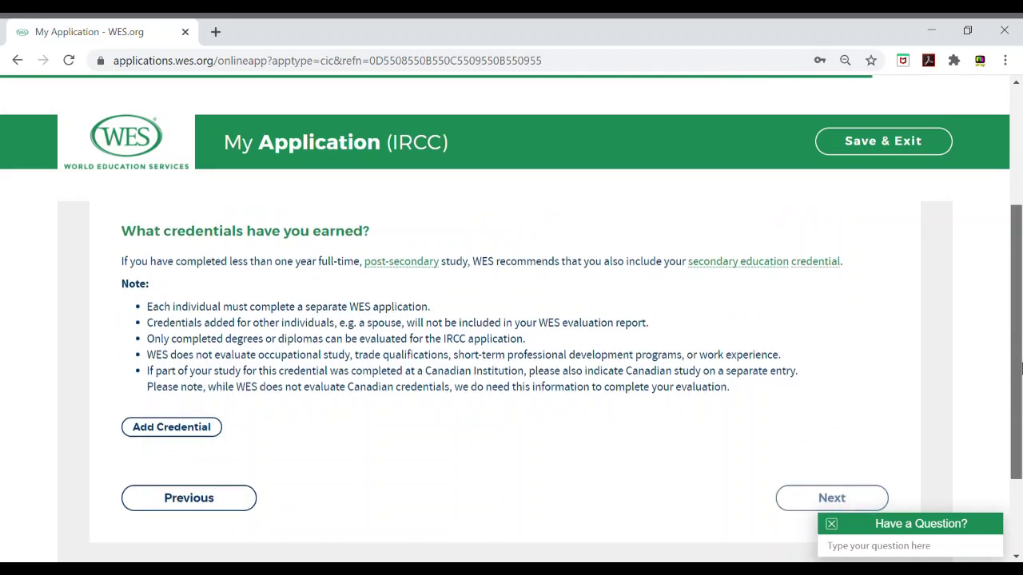
{"action": "scroll", "coordinate": [1021, 324], "scroll_direction": "up", "scroll_amount": 1}
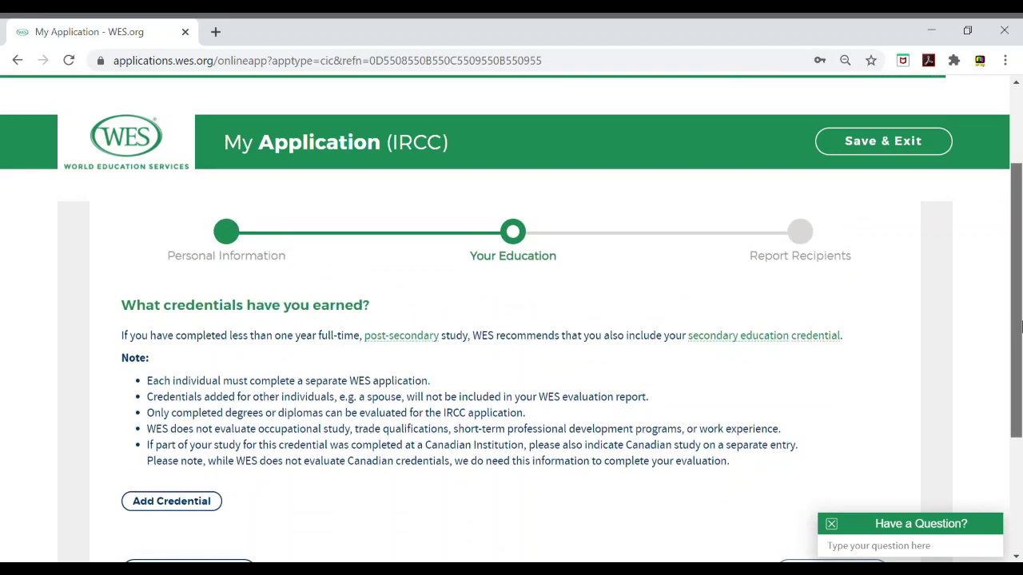
{"action": "scroll", "coordinate": [1020, 325], "scroll_direction": "down", "scroll_amount": 1}
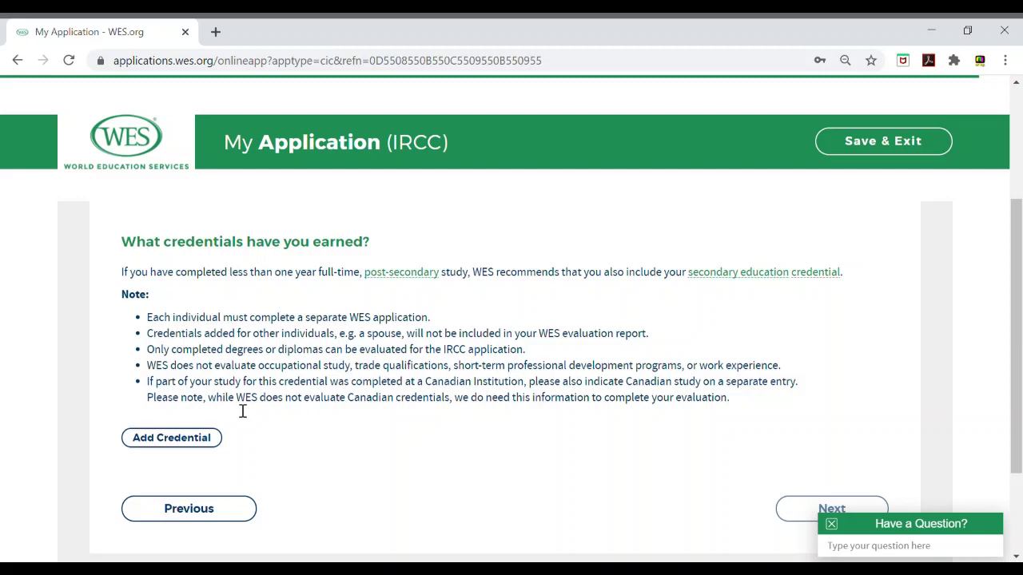
Step: Add a Lebanon Higher Education credential: Université Saint Esprit de Kaslik, Bachelor of Business Administration
{"action": "left_click", "coordinate": [205, 442]}
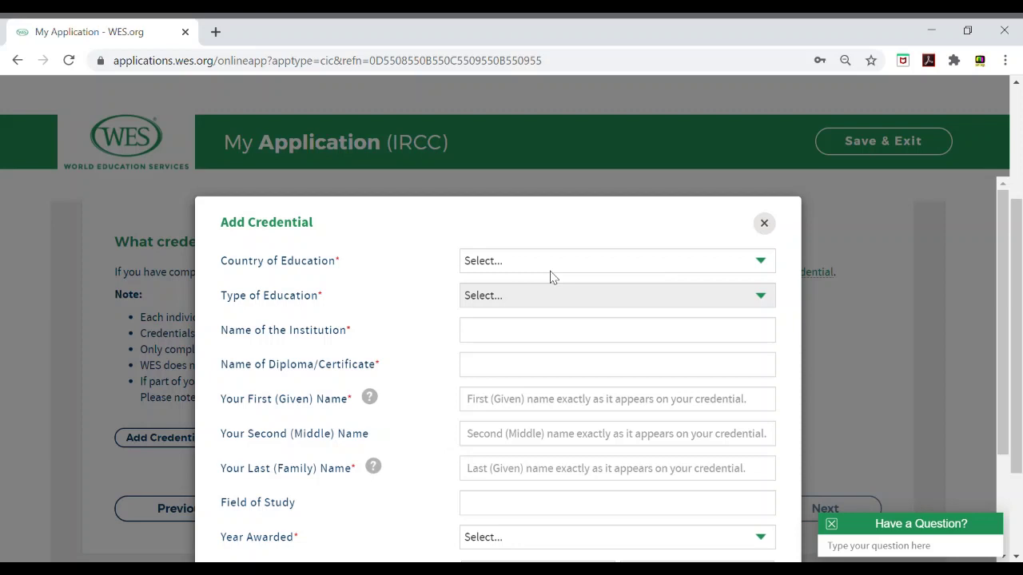
{"action": "left_click", "coordinate": [550, 271]}
{"action": "type", "text": "le"}
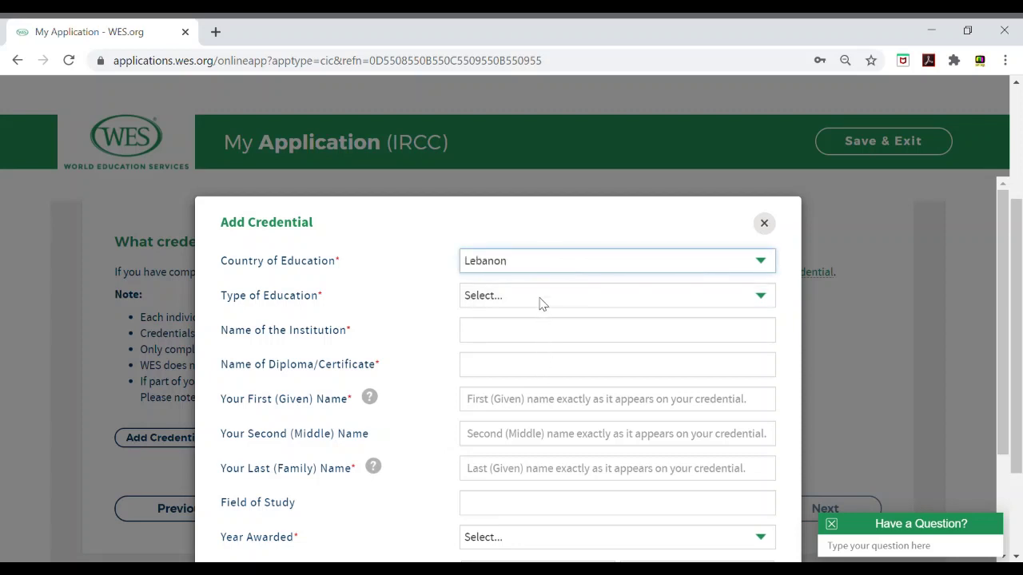
{"action": "key", "text": "Tab"}
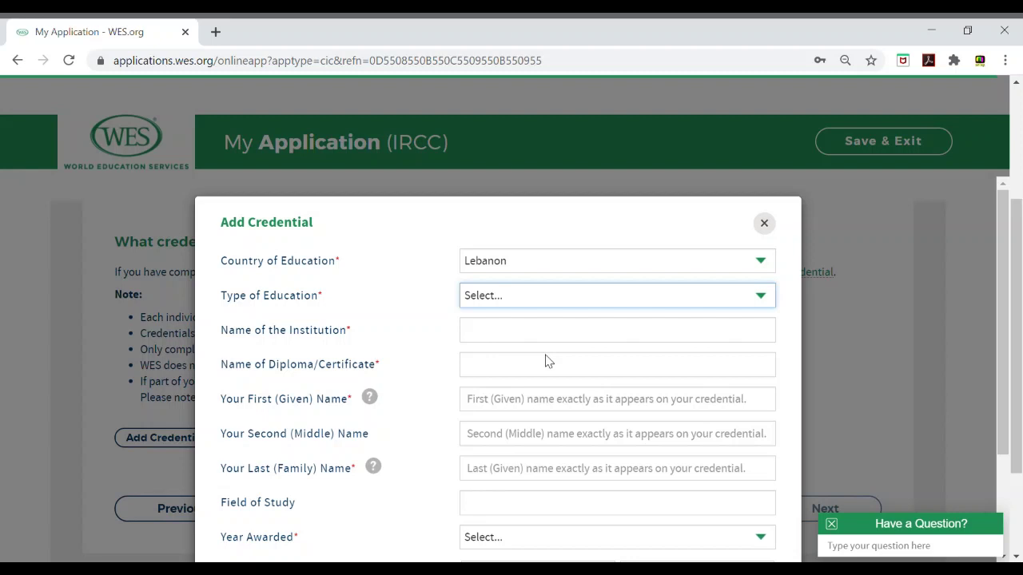
{"action": "left_click", "coordinate": [548, 361]}
{"action": "left_click", "coordinate": [568, 346]}
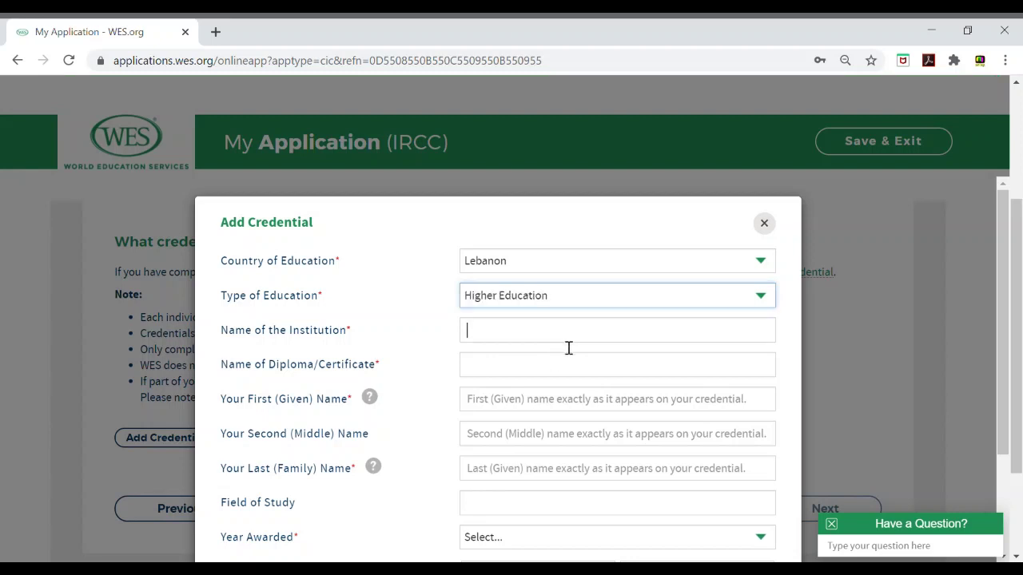
{"action": "type", "text": "un"}
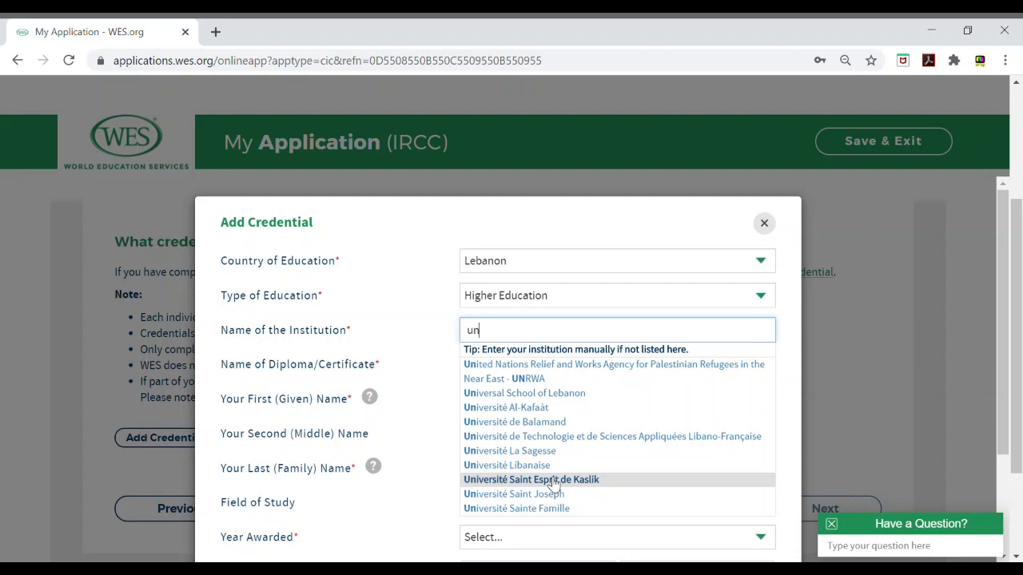
{"action": "left_click", "coordinate": [552, 479]}
{"action": "left_click", "coordinate": [541, 372]}
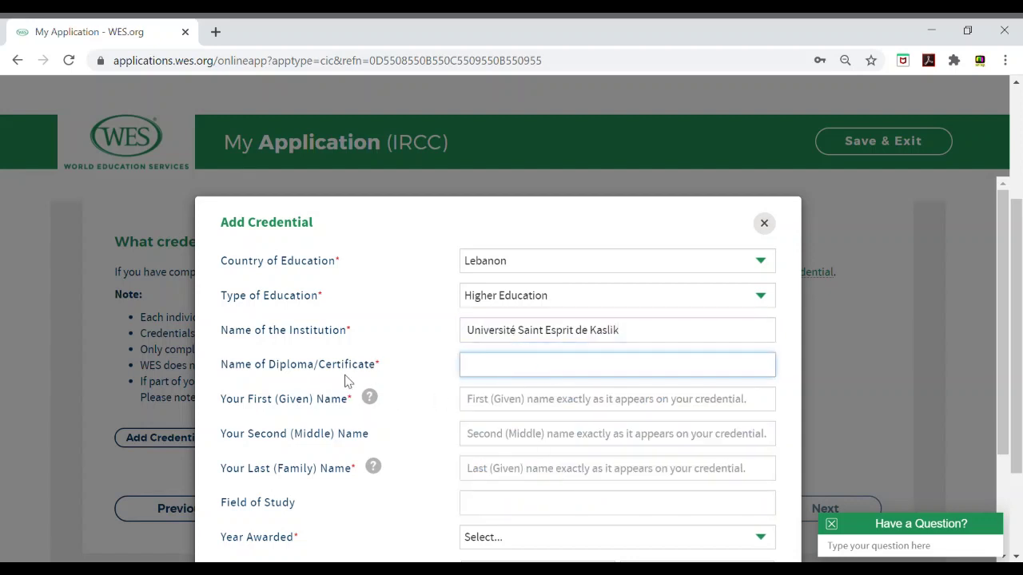
{"action": "type", "text": "bach"}
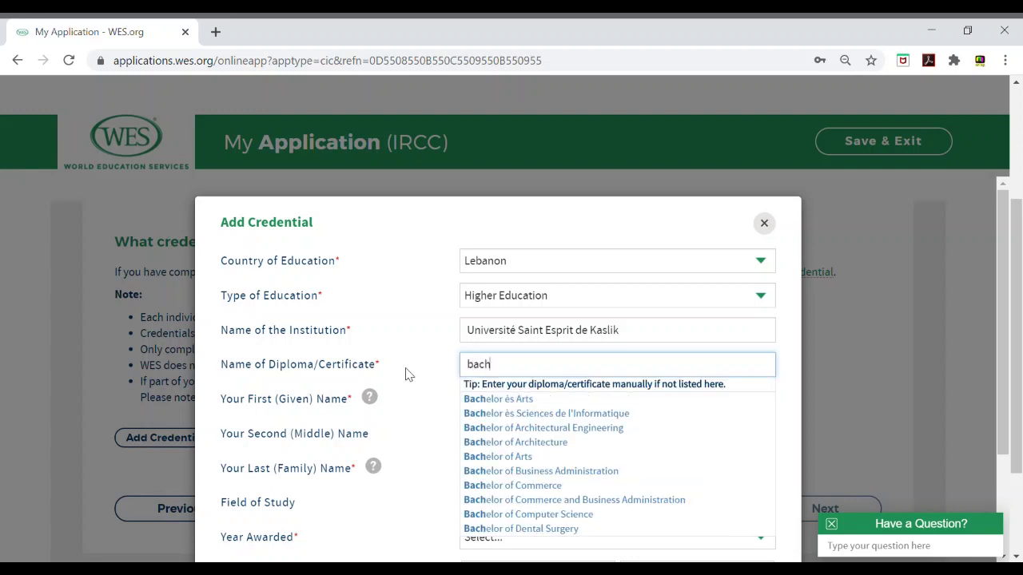
{"action": "left_click", "coordinate": [583, 475]}
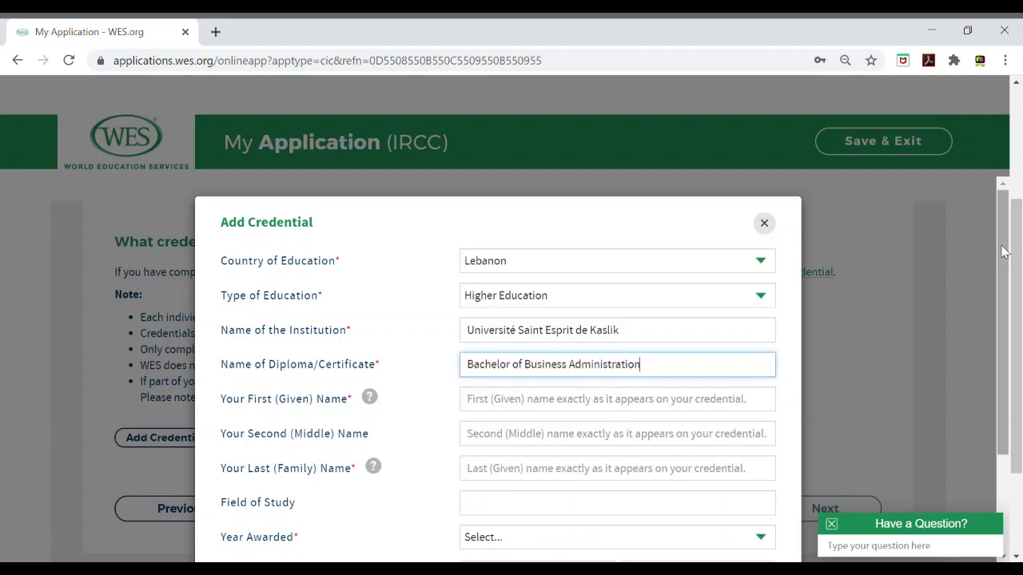
Step: Enter the applicant's first and last name as shown on the credential
{"action": "left_click_drag", "start_coordinate": [1004, 254], "coordinate": [1008, 316]}
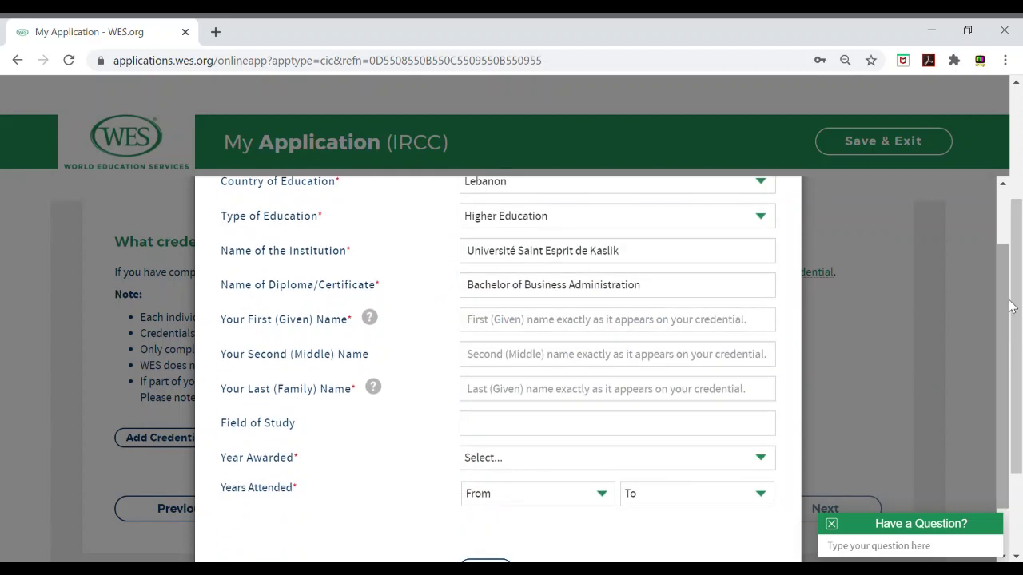
{"action": "left_click", "coordinate": [537, 328]}
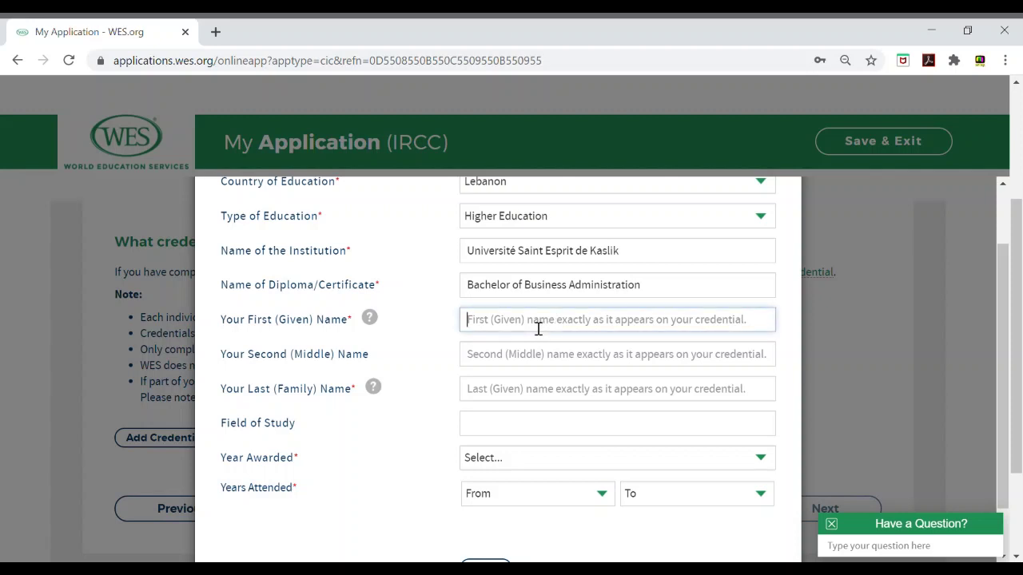
{"action": "key", "text": "Tab"}
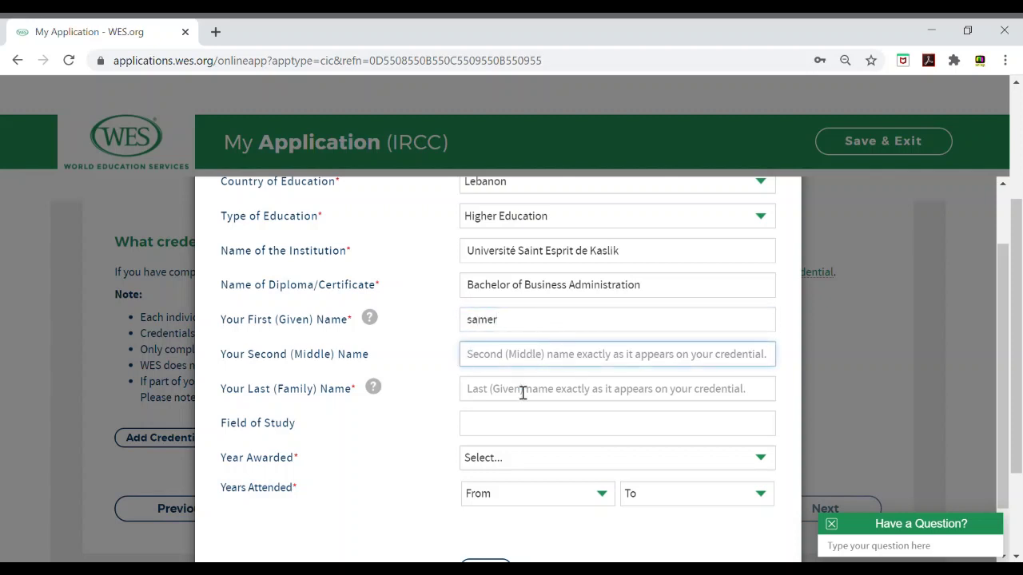
{"action": "left_click", "coordinate": [522, 392]}
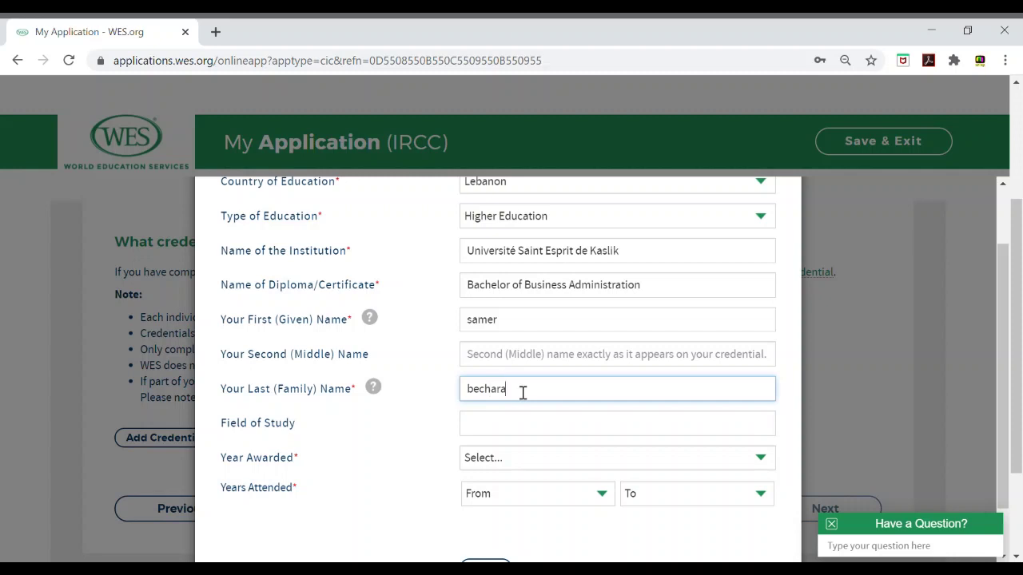
Step: Set award year 2014, attended 2009–2014, field of study Marketing, and save the credential
{"action": "left_click", "coordinate": [535, 462]}
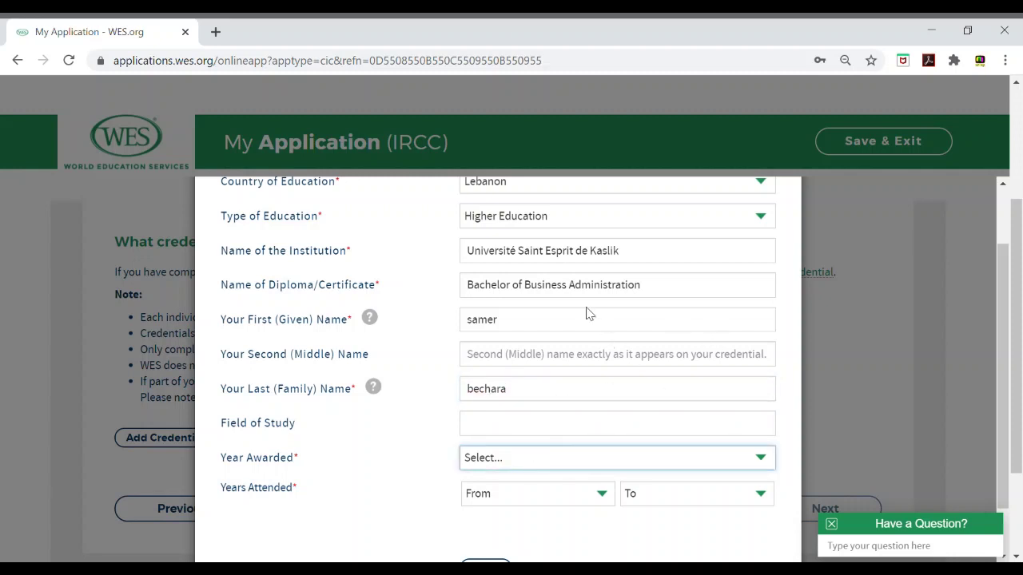
{"action": "type", "text": "2014"}
{"action": "left_click", "coordinate": [520, 501]}
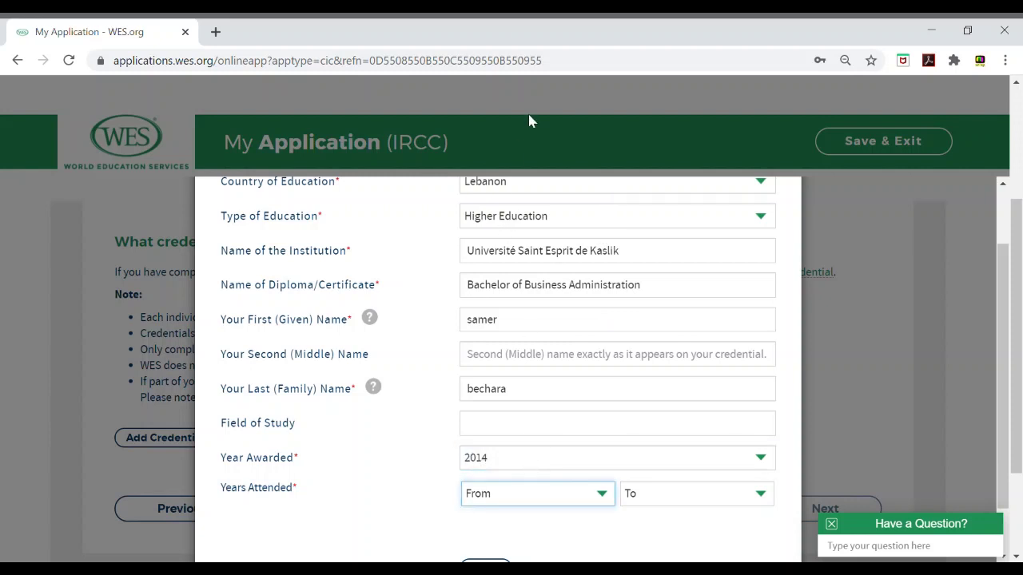
{"action": "type", "text": "2009"}
{"action": "key", "text": "Tab"}
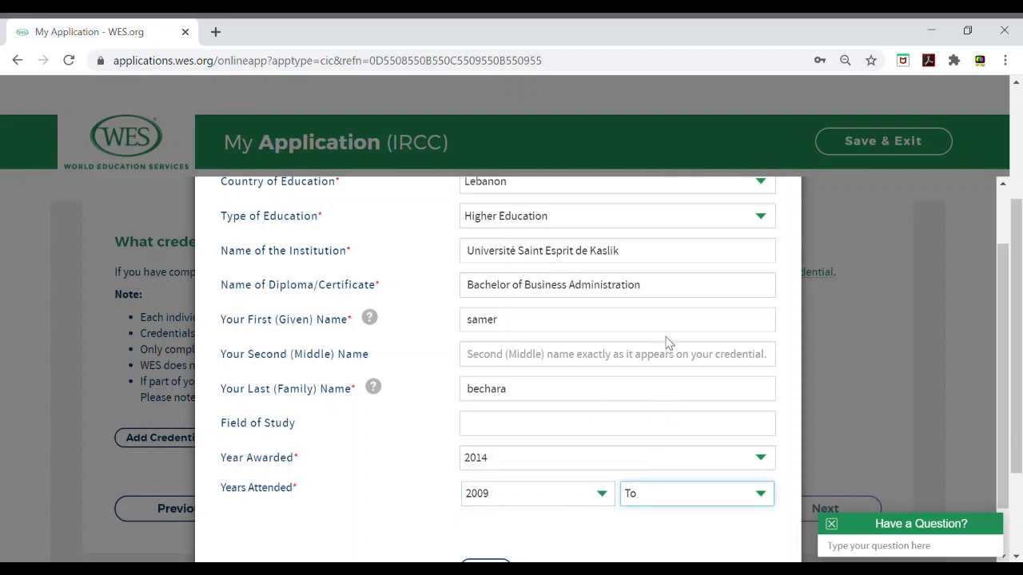
{"action": "type", "text": "2014"}
{"action": "left_click", "coordinate": [534, 432]}
{"action": "type", "text": "Marketing"}
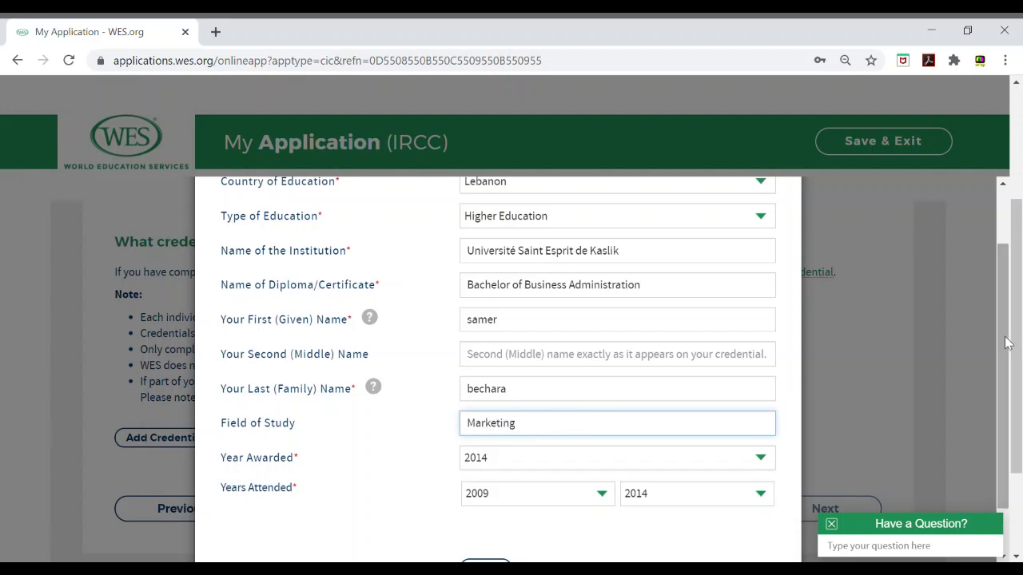
{"action": "left_click_drag", "start_coordinate": [1012, 344], "coordinate": [1009, 385]}
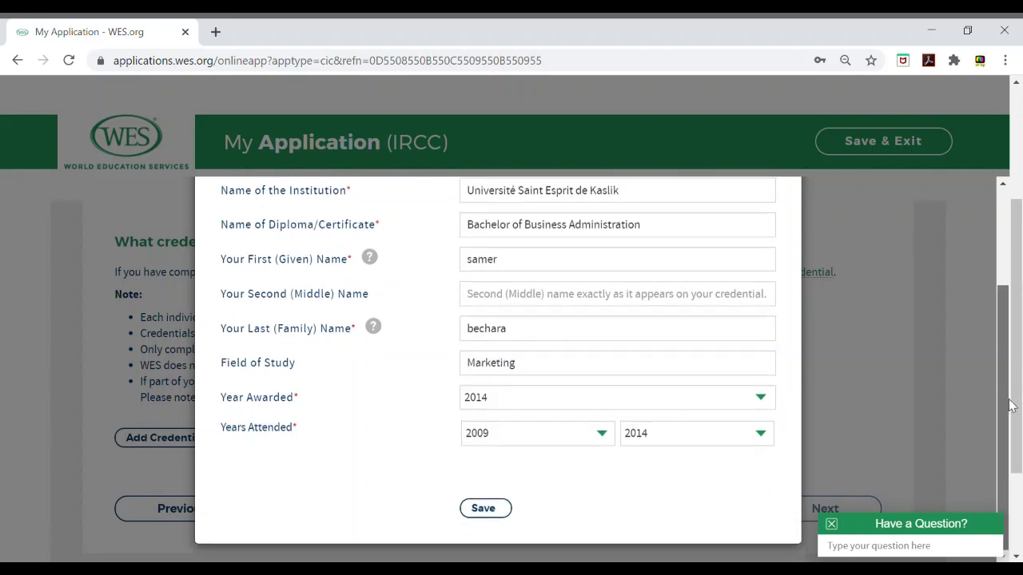
{"action": "left_click", "coordinate": [496, 515]}
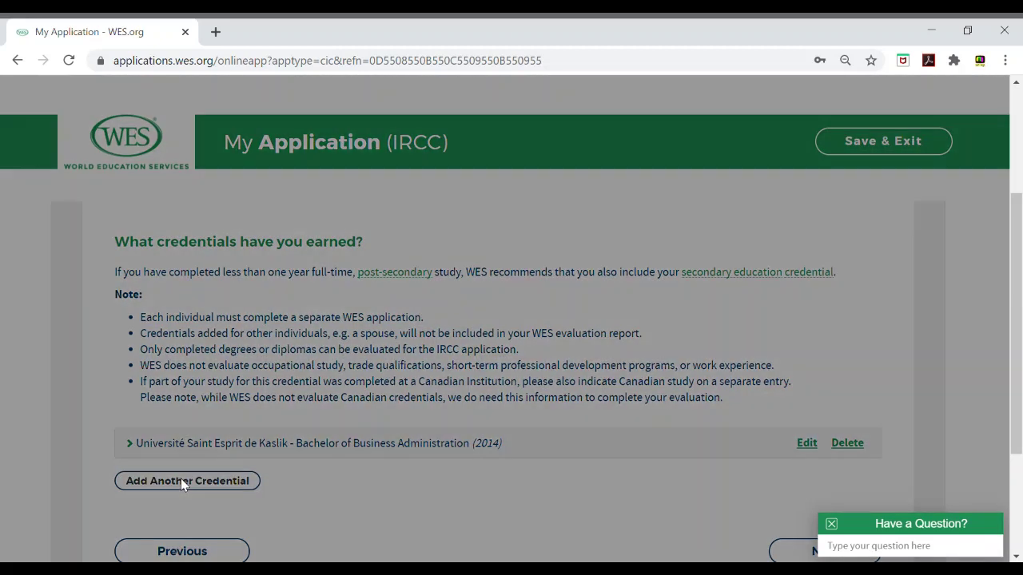
Step: Open a blank form for a second credential with Add Another Credential
{"action": "left_click", "coordinate": [184, 481]}
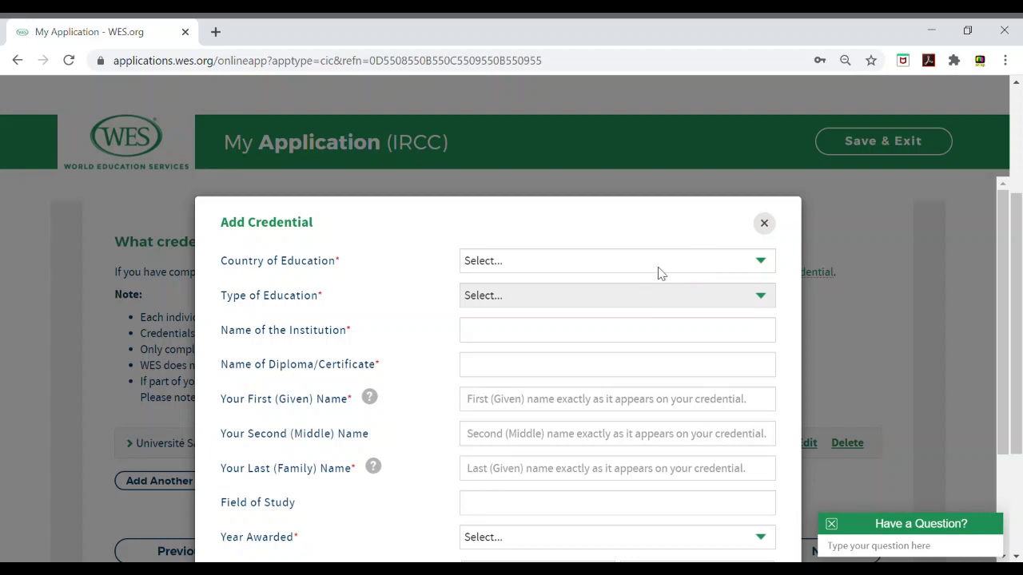
Step: Fill the second credential with Lebanon, Higher Education and Université Saint Esprit de Kaslik
{"action": "left_click", "coordinate": [660, 273]}
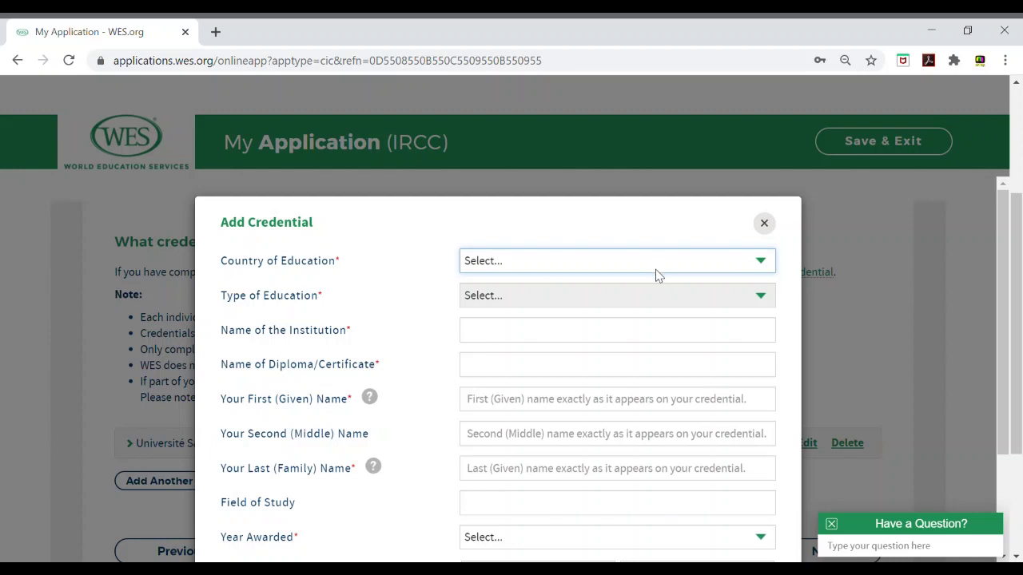
{"action": "key", "text": "l"}
{"action": "key", "text": "l"}
{"action": "key", "text": "l"}
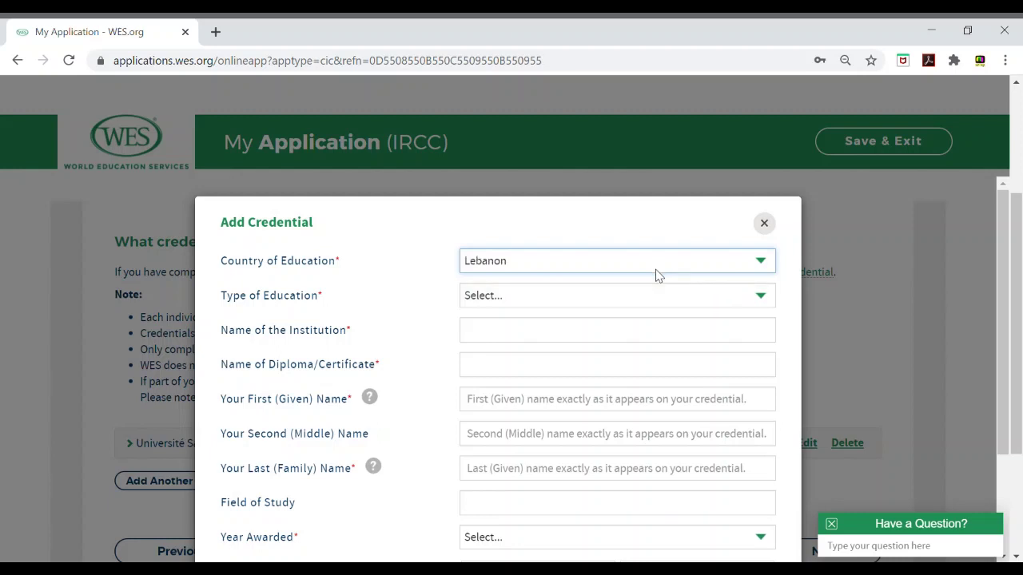
{"action": "left_click", "coordinate": [622, 304]}
{"action": "left_click", "coordinate": [581, 350]}
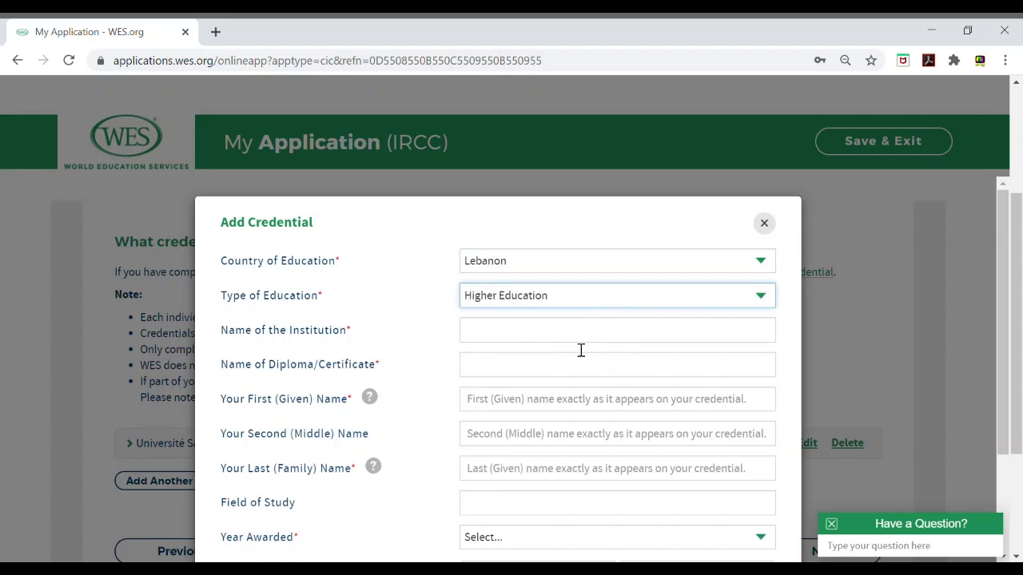
{"action": "left_click", "coordinate": [586, 337]}
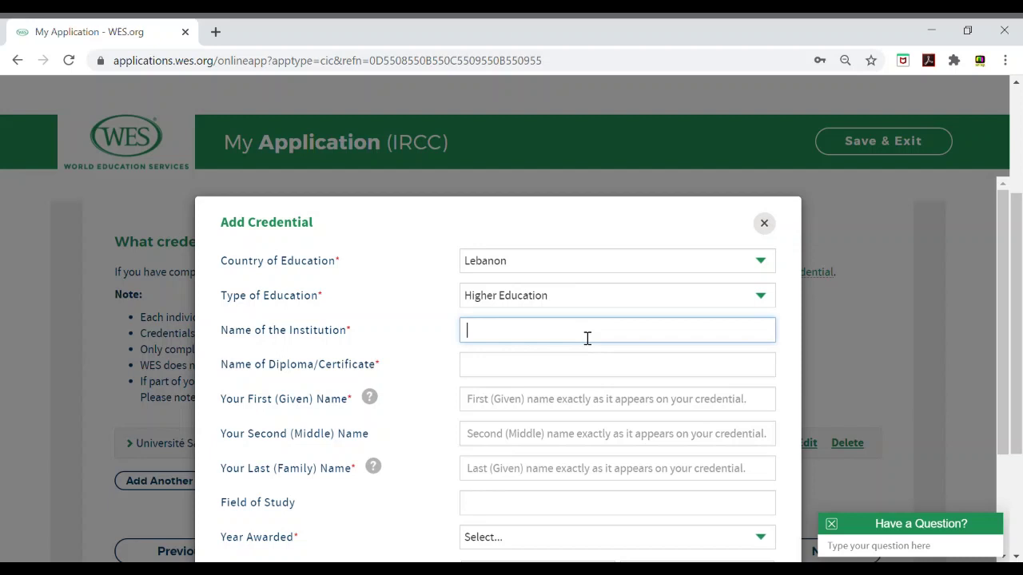
{"action": "type", "text": "uni"}
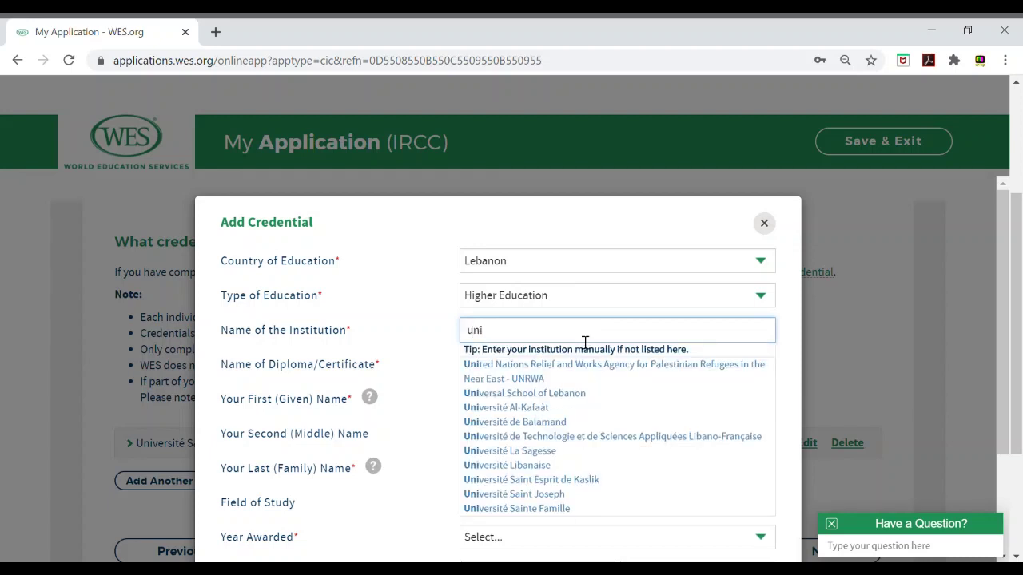
{"action": "left_click", "coordinate": [535, 480]}
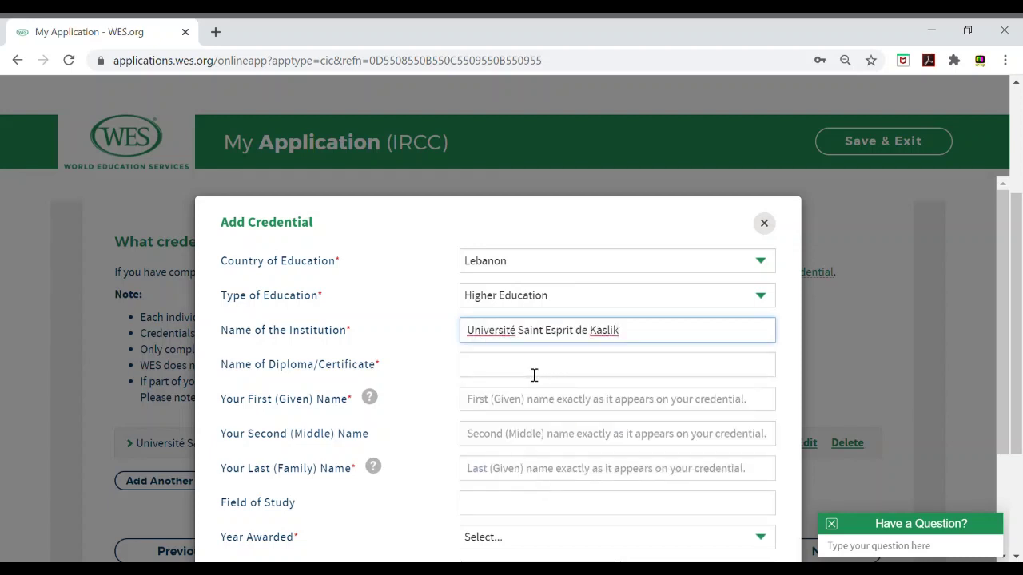
Step: Pick Master in Architecture as the diploma, then close the form without saving
{"action": "left_click", "coordinate": [534, 373]}
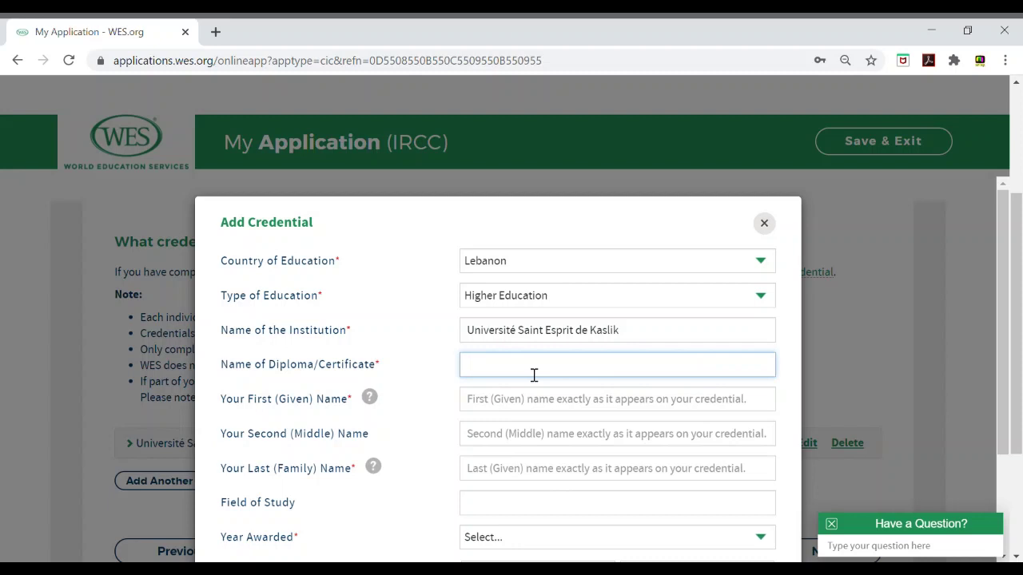
{"action": "type", "text": "ma"}
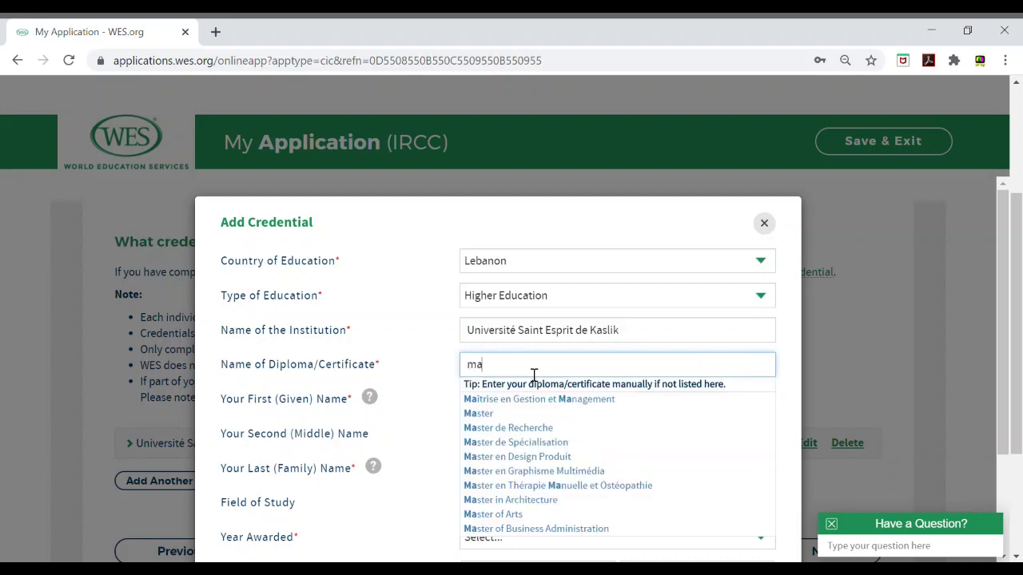
{"action": "type", "text": "ser"}
{"action": "key", "text": "BackSpace"}
{"action": "key", "text": "BackSpace"}
{"action": "type", "text": "t"}
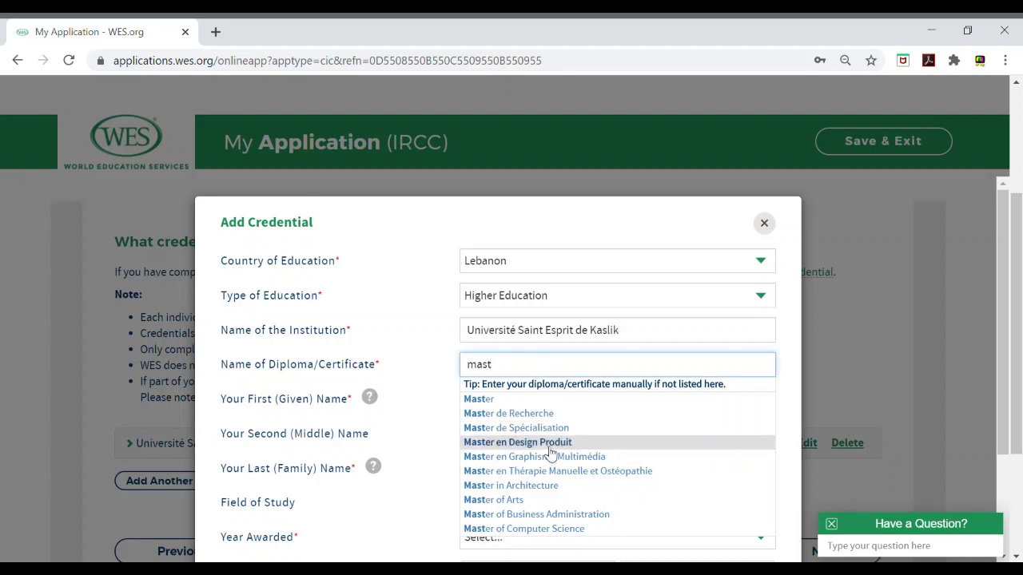
{"action": "left_click", "coordinate": [531, 487]}
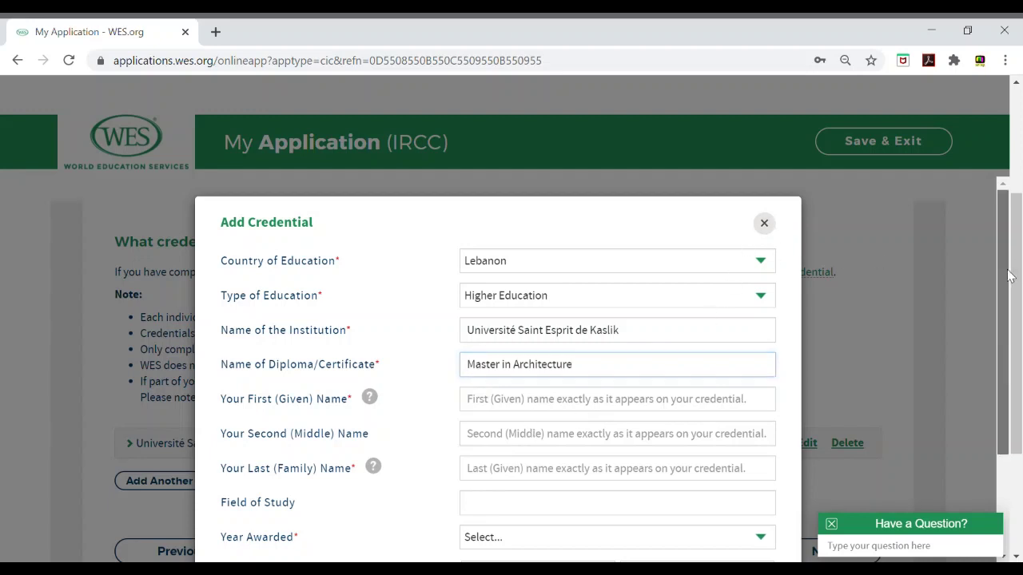
{"action": "left_click_drag", "start_coordinate": [1011, 276], "coordinate": [1011, 339]}
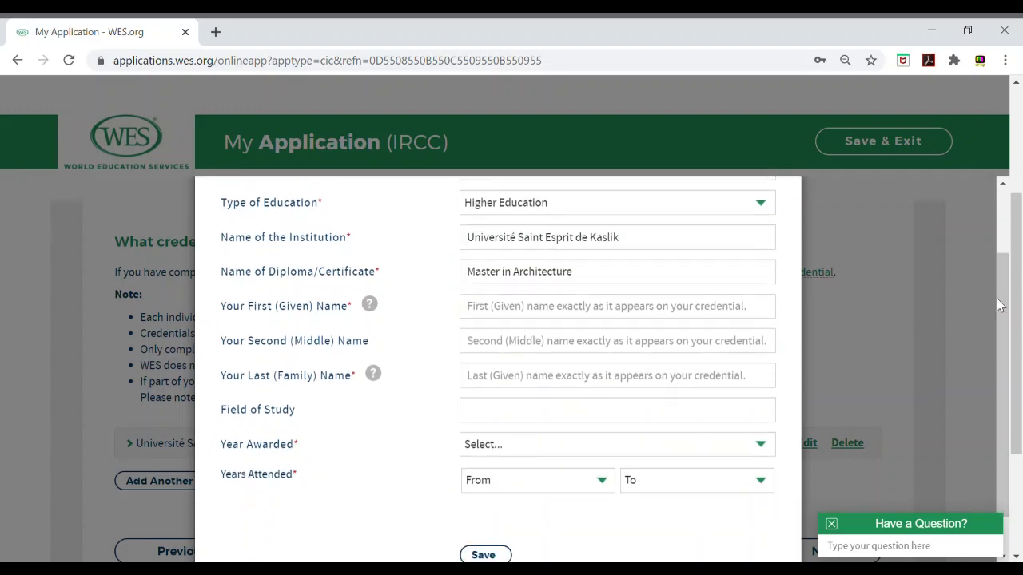
{"action": "left_click_drag", "start_coordinate": [1008, 280], "coordinate": [1018, 341]}
{"action": "left_click", "coordinate": [767, 226]}
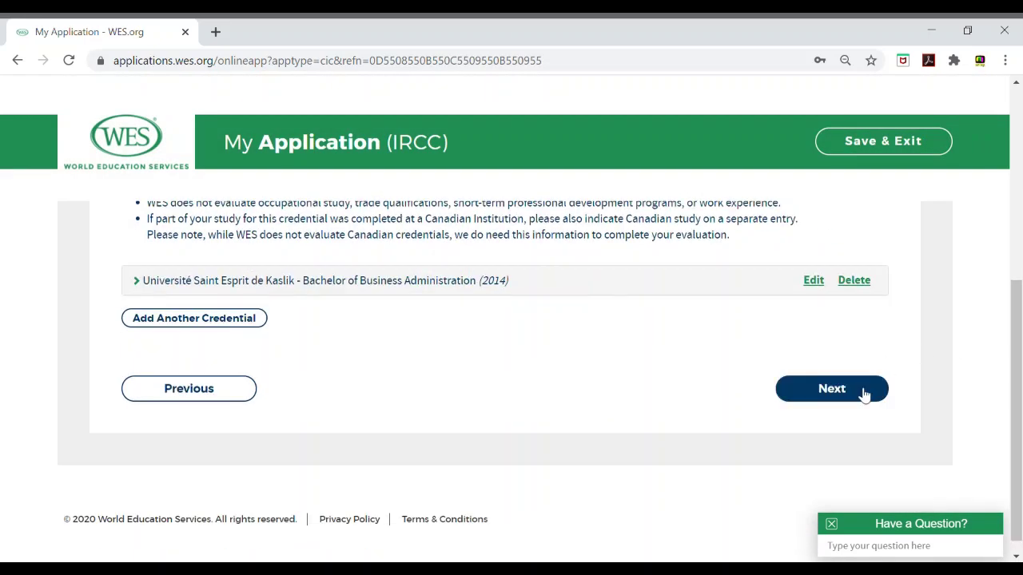
Step: Continue to Report Recipients and expand, then collapse, the IRCC address details
{"action": "left_click", "coordinate": [832, 389]}
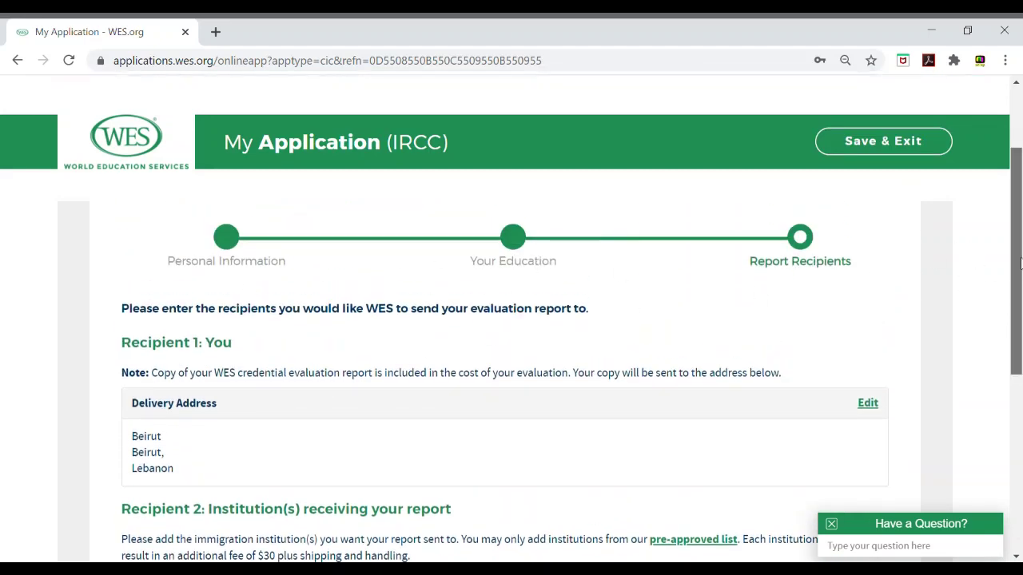
{"action": "left_click_drag", "start_coordinate": [1018, 265], "coordinate": [1020, 365]}
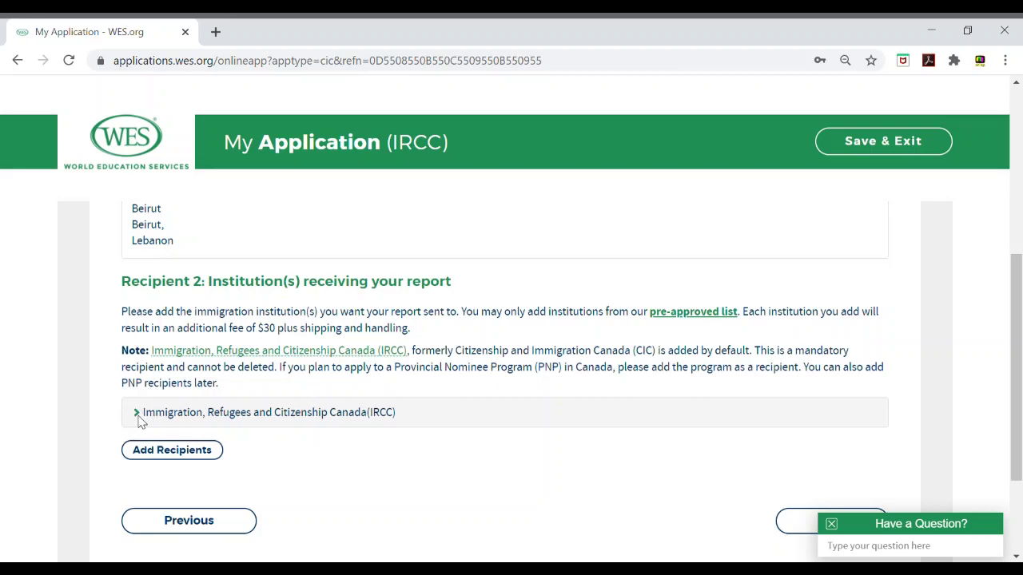
{"action": "left_click", "coordinate": [201, 419]}
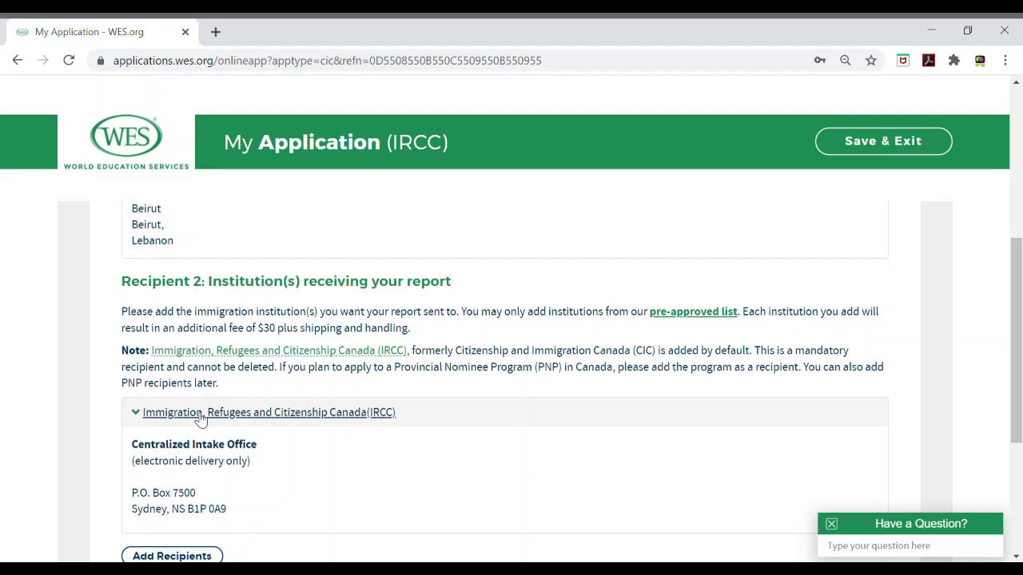
{"action": "left_click", "coordinate": [201, 421]}
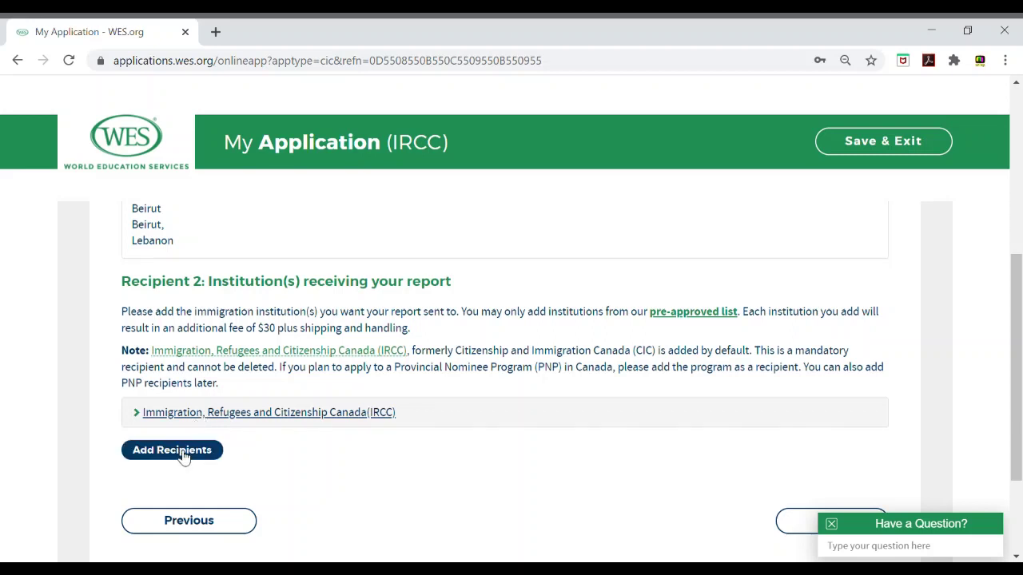
Step: Search recipients ('pnp', then 'ont') and add the Ontario Immigrant Nominee Program
{"action": "left_click", "coordinate": [183, 450]}
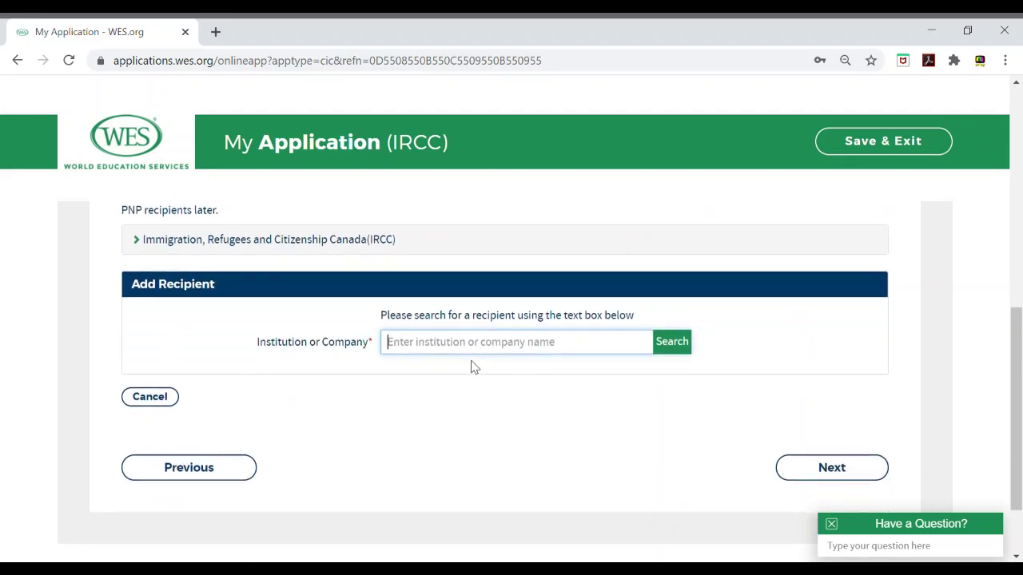
{"action": "type", "text": "p"}
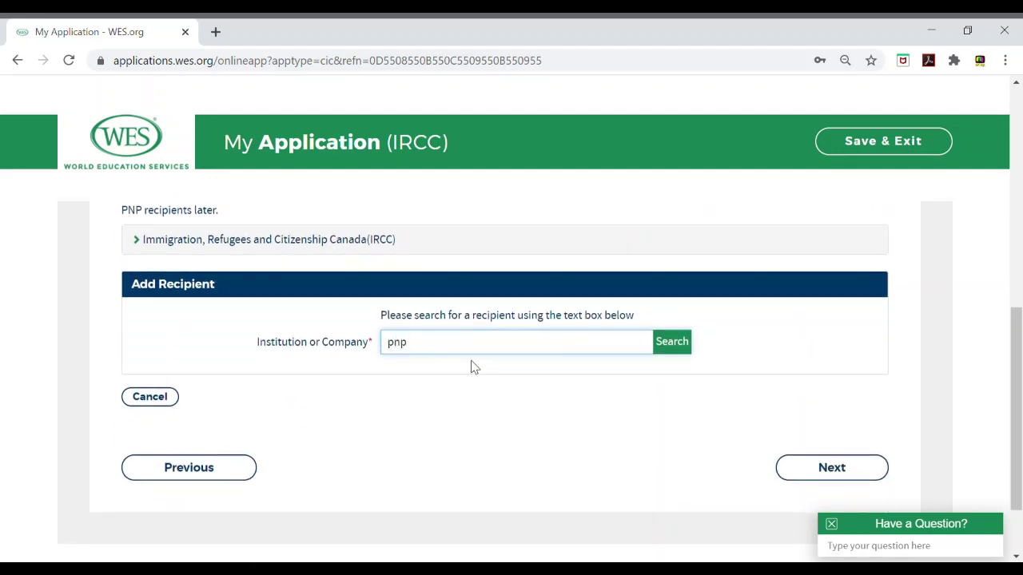
{"action": "type", "text": "np"}
{"action": "left_click", "coordinate": [692, 343]}
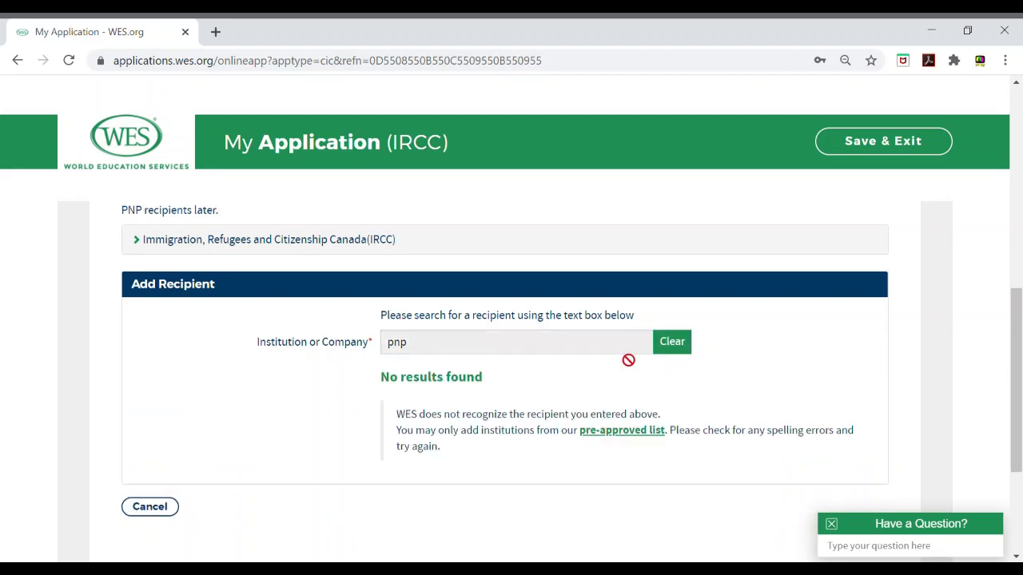
{"action": "double_click", "coordinate": [393, 341]}
{"action": "left_click", "coordinate": [676, 356]}
{"action": "type", "text": "ontario"}
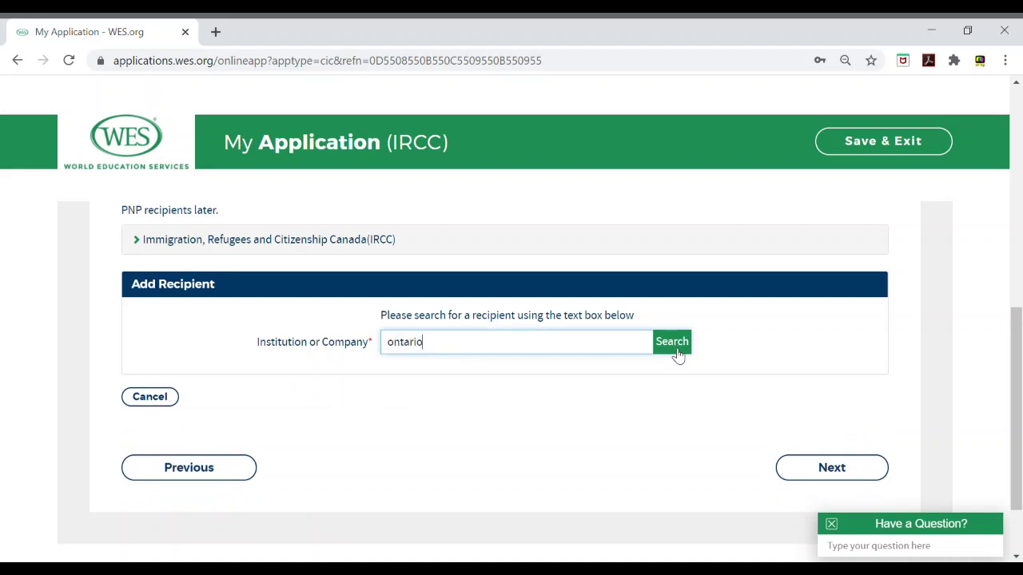
{"action": "left_click", "coordinate": [678, 357]}
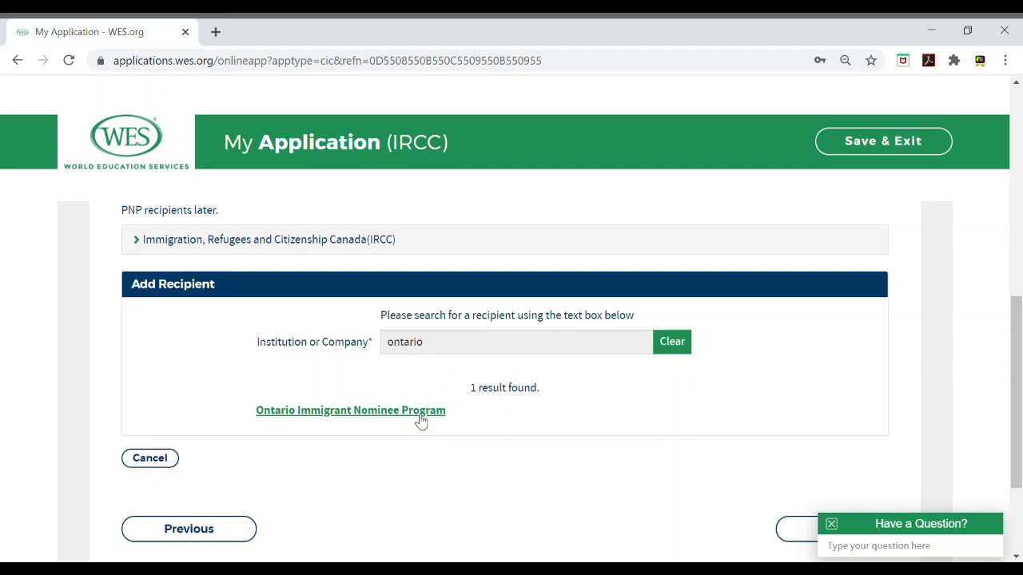
{"action": "left_click", "coordinate": [419, 416]}
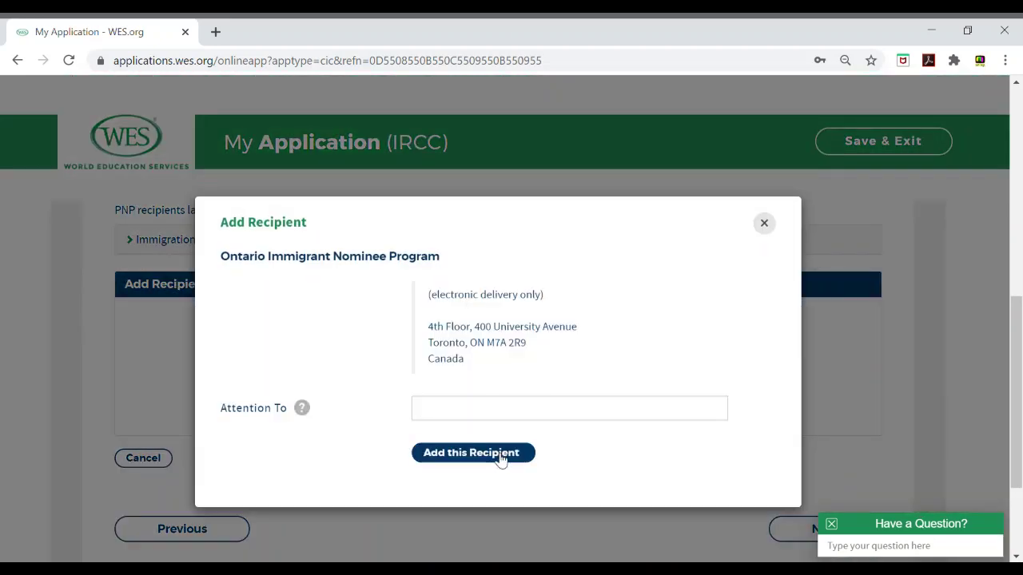
{"action": "left_click", "coordinate": [498, 460]}
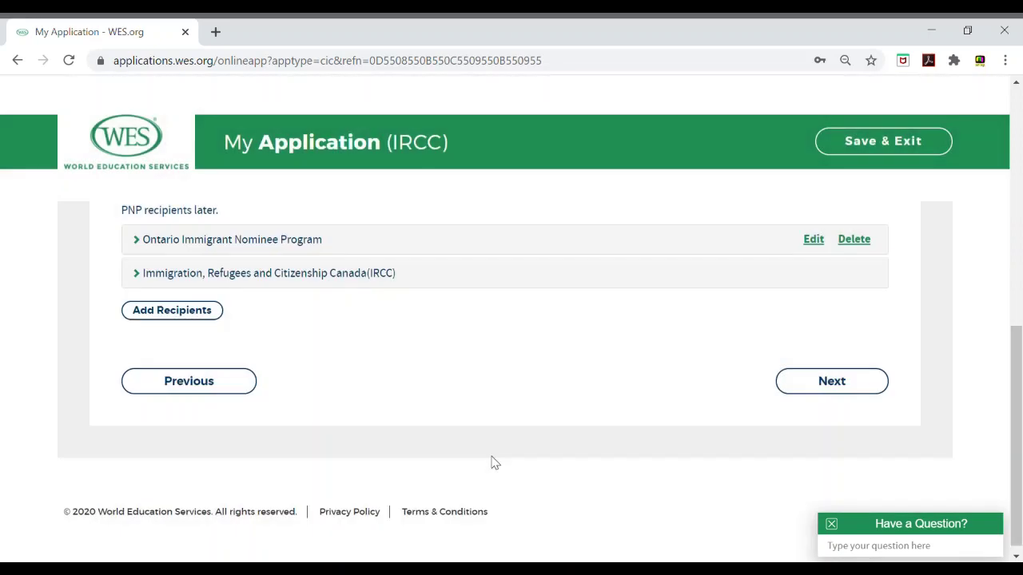
Step: Review the $220.00 Evaluation Type package and continue to Delivery Options
{"action": "left_click", "coordinate": [829, 384]}
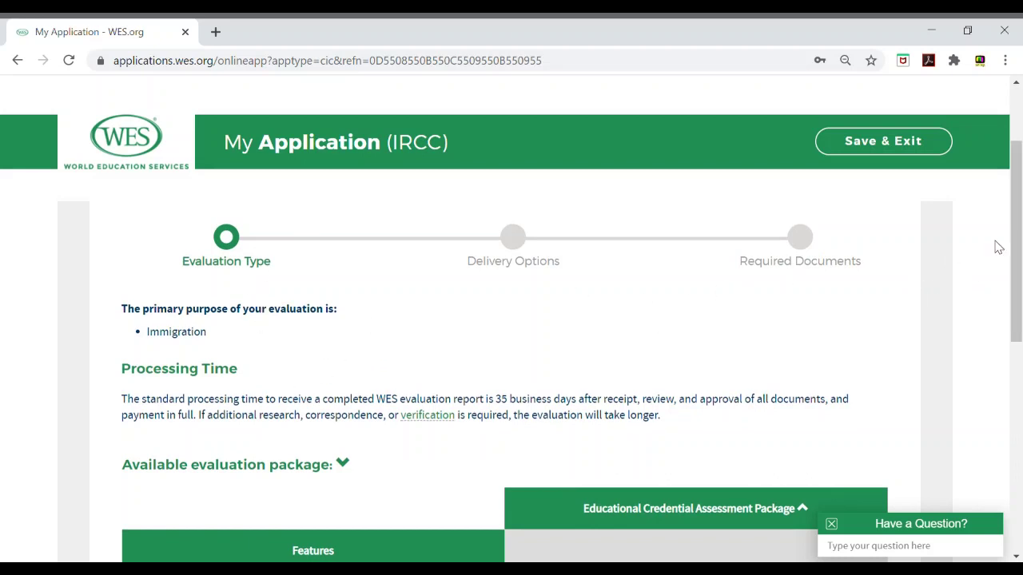
{"action": "left_click_drag", "start_coordinate": [1020, 228], "coordinate": [1008, 397]}
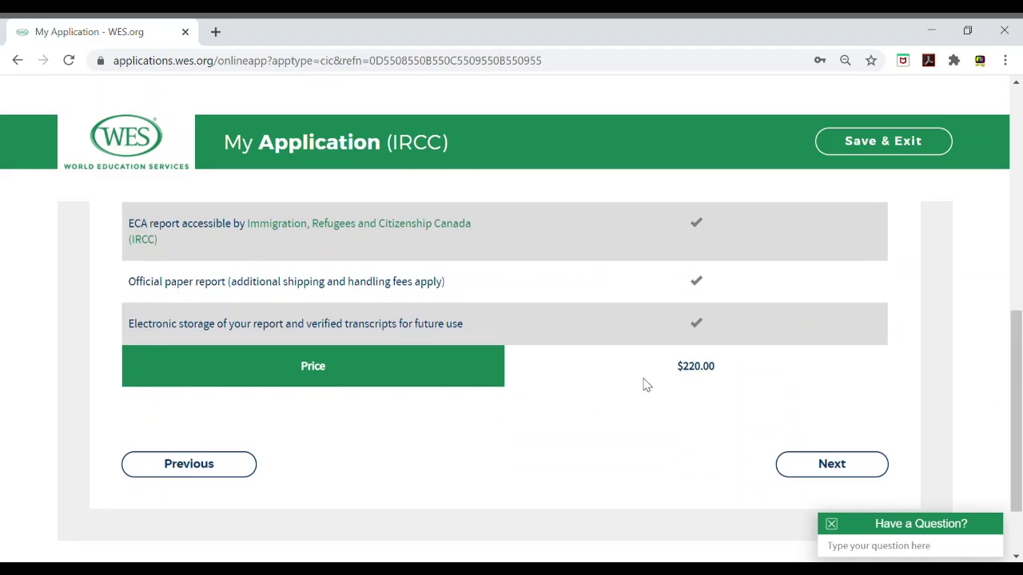
{"action": "left_click", "coordinate": [821, 471]}
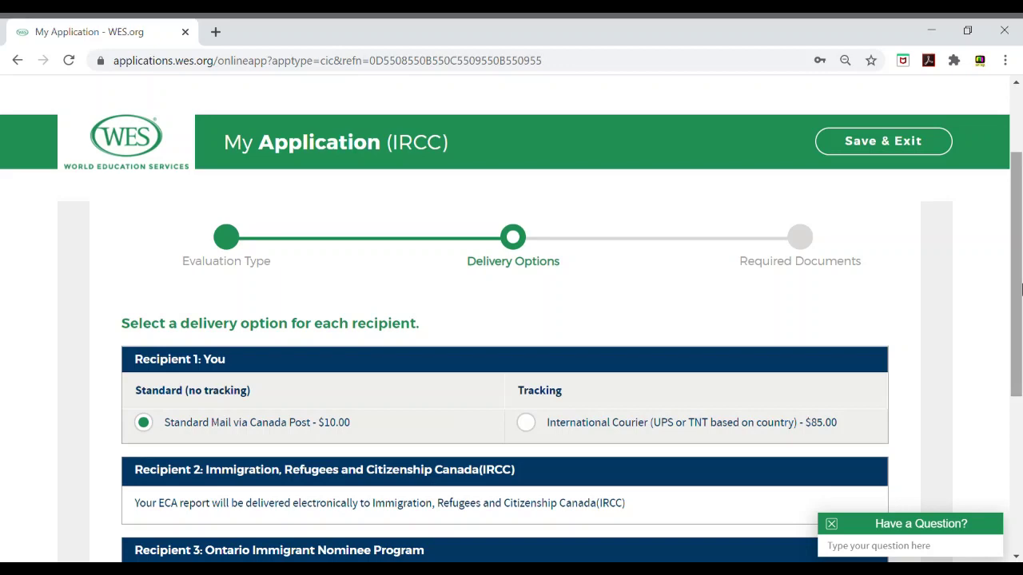
Step: Switch from international courier to Standard Mail via Canada Post ($10.00) and continue
{"action": "scroll", "coordinate": [1016, 289], "scroll_direction": "down", "scroll_amount": 1}
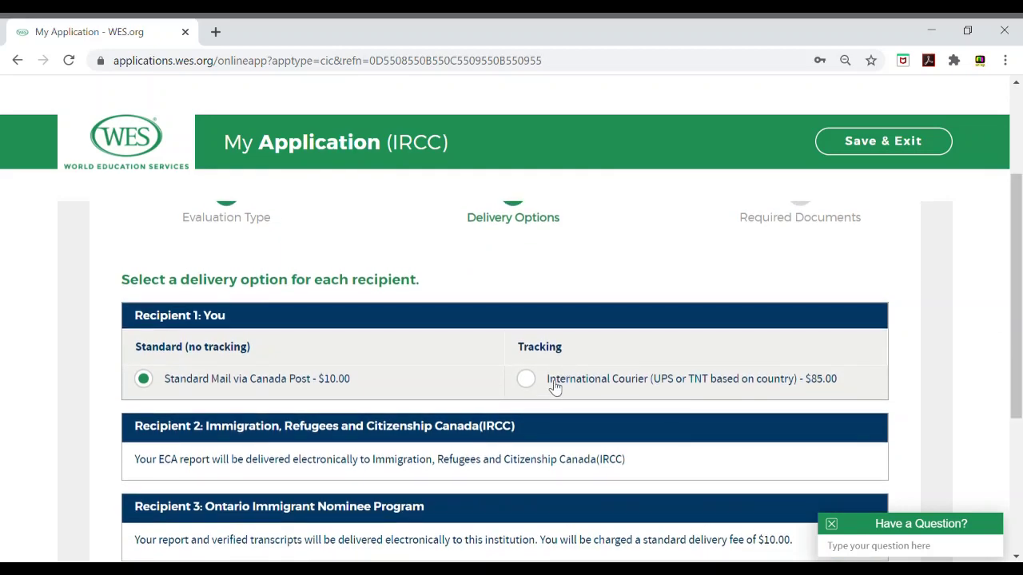
{"action": "left_click", "coordinate": [526, 379]}
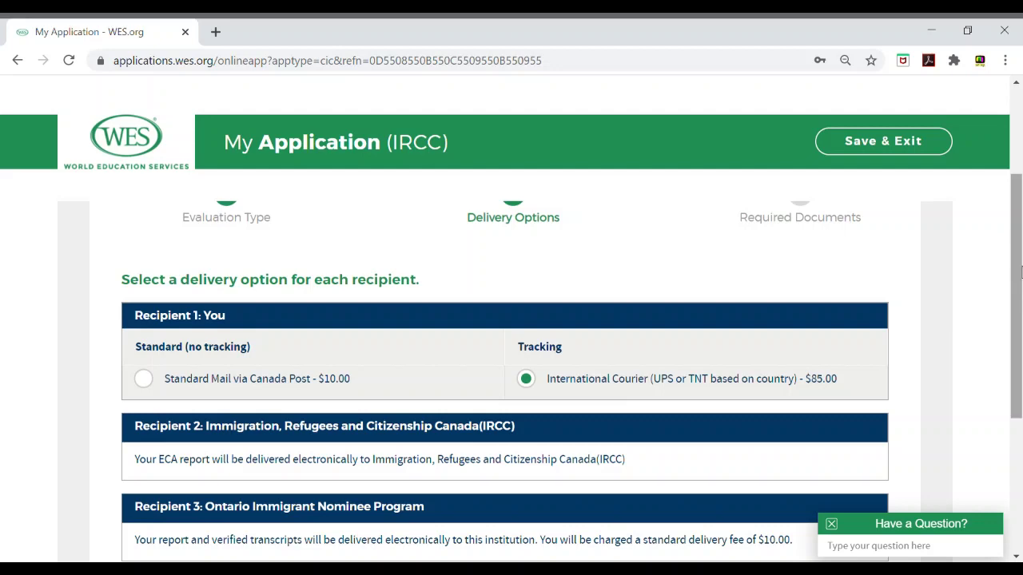
{"action": "left_click_drag", "start_coordinate": [1020, 274], "coordinate": [1019, 318]}
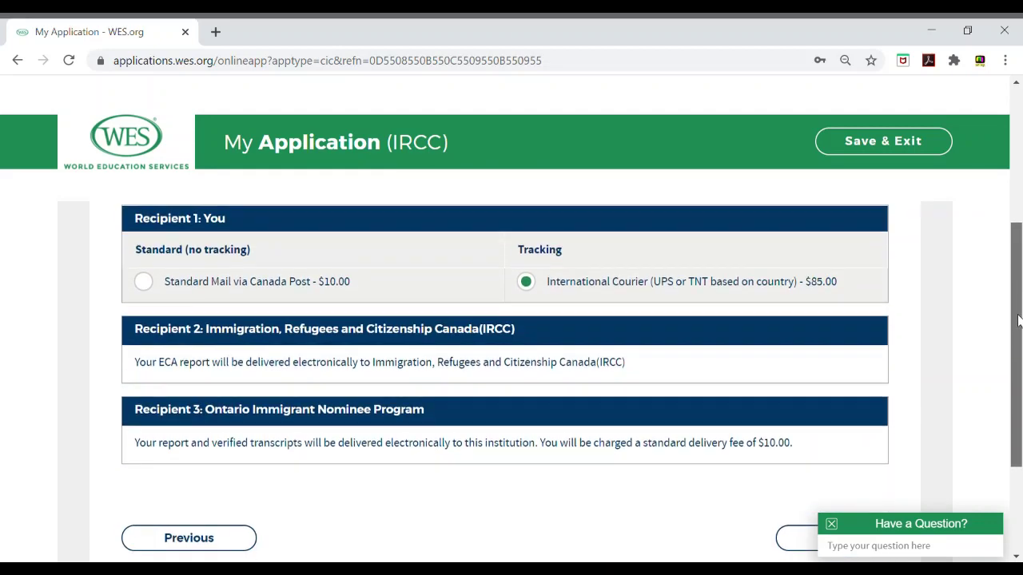
{"action": "left_click", "coordinate": [317, 288]}
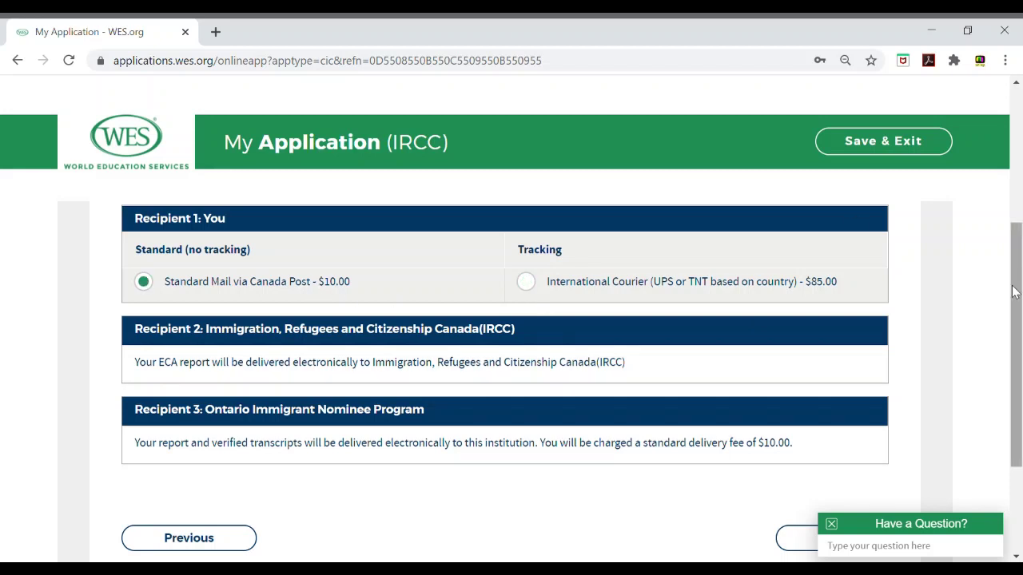
{"action": "scroll", "coordinate": [919, 343], "scroll_direction": "down", "scroll_amount": 2}
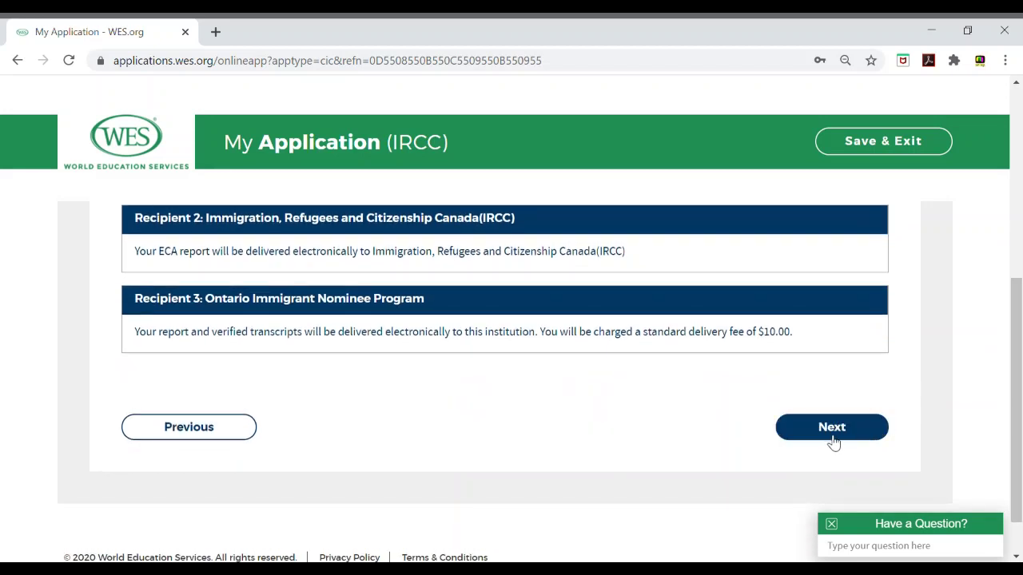
{"action": "left_click", "coordinate": [834, 439]}
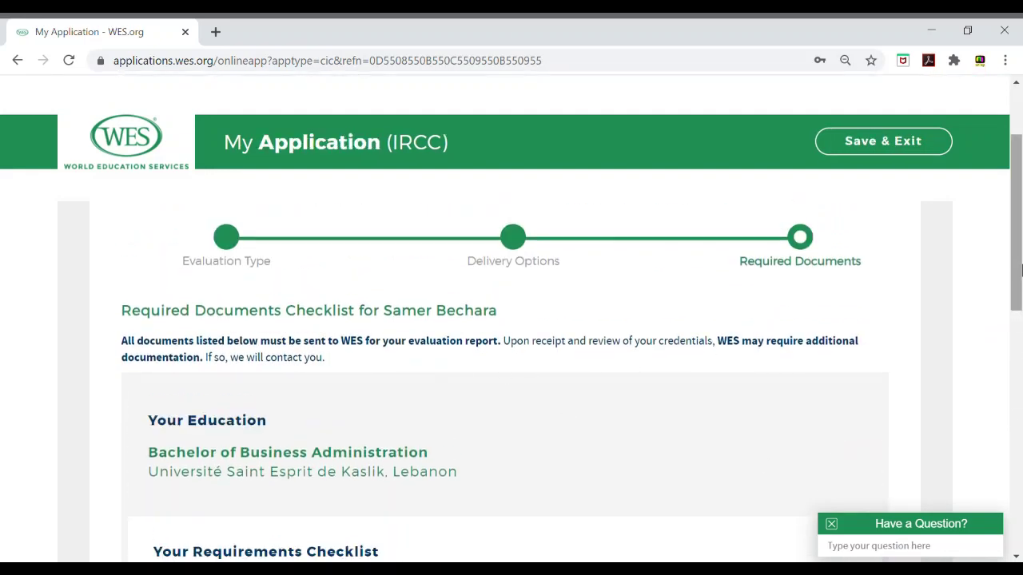
Step: Highlight the reference number line and WES mailing address under Sending Documents, then scroll back up
{"action": "left_click_drag", "start_coordinate": [1020, 270], "coordinate": [1014, 399]}
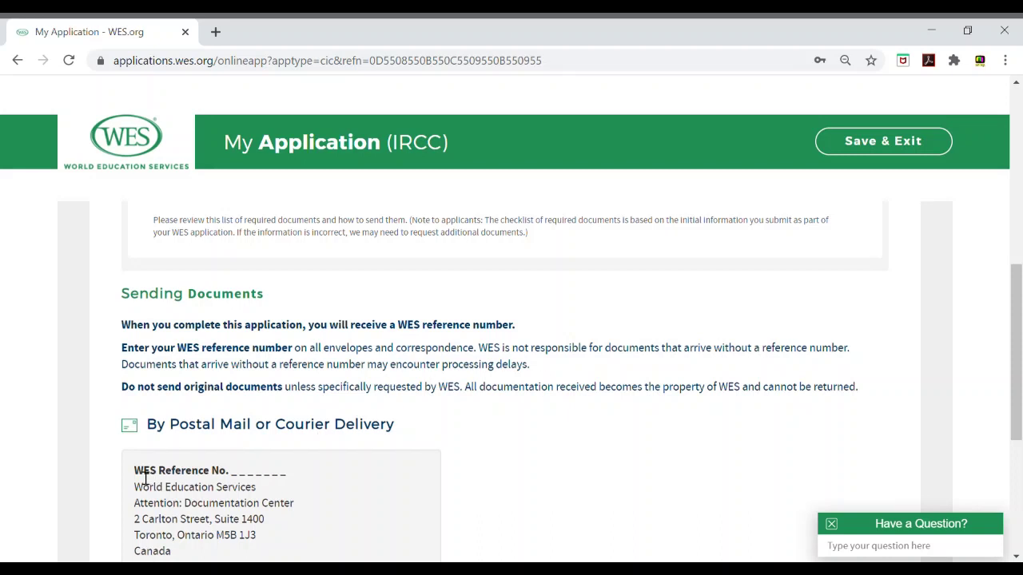
{"action": "left_click_drag", "start_coordinate": [230, 478], "coordinate": [290, 477]}
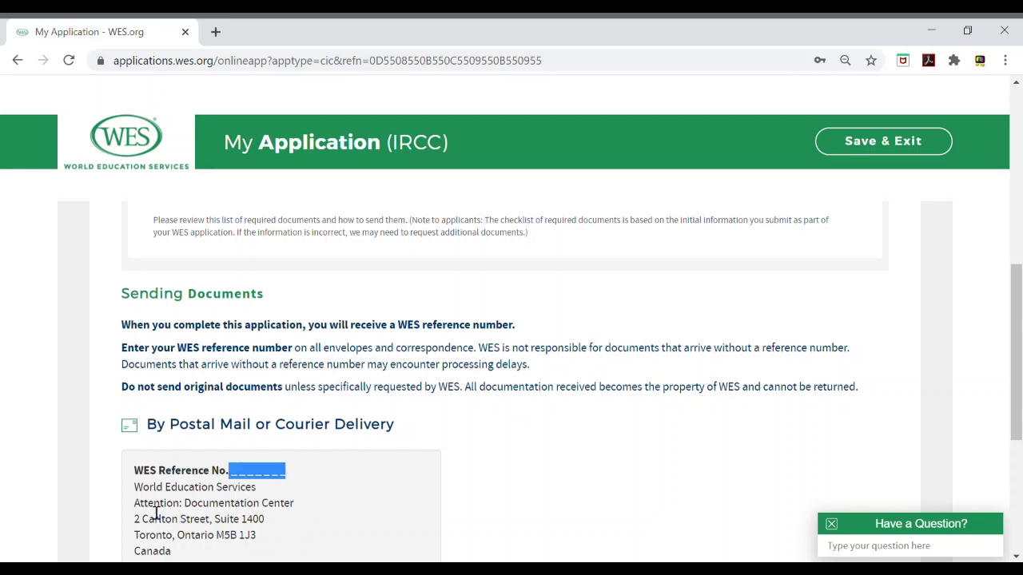
{"action": "left_click_drag", "start_coordinate": [1015, 352], "coordinate": [1015, 398]}
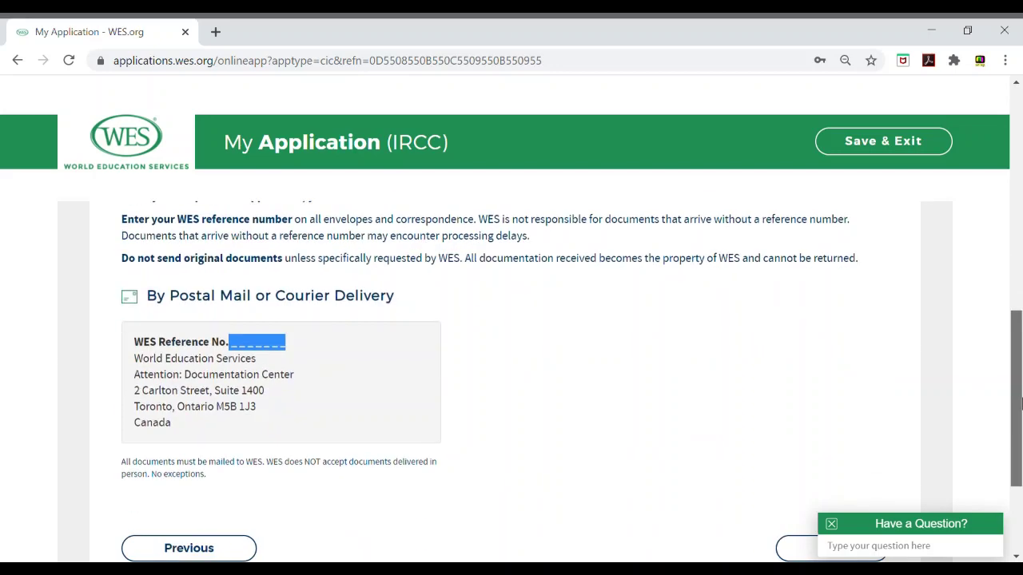
{"action": "left_click_drag", "start_coordinate": [177, 426], "coordinate": [135, 369]}
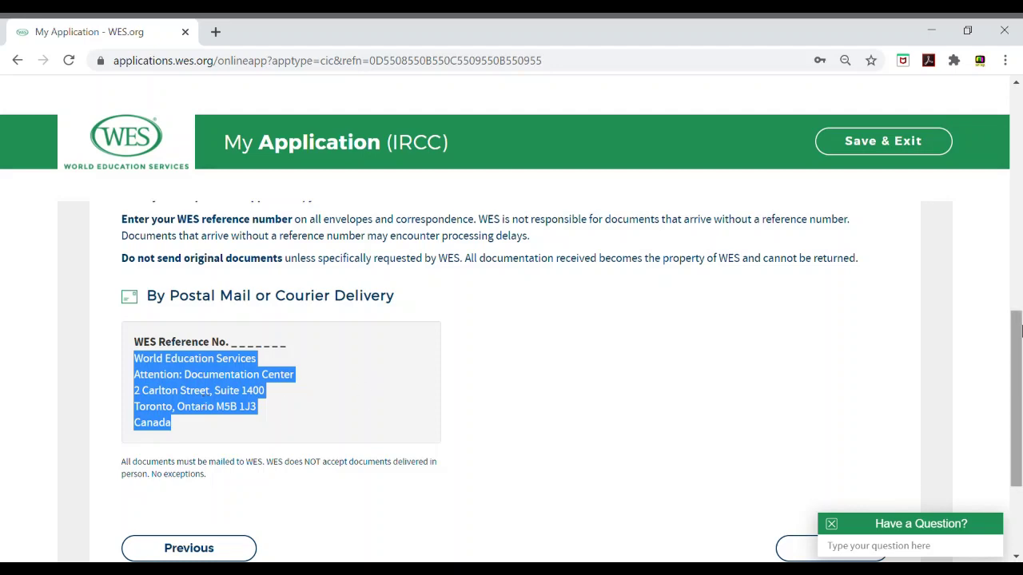
{"action": "left_click_drag", "start_coordinate": [1017, 331], "coordinate": [1012, 240]}
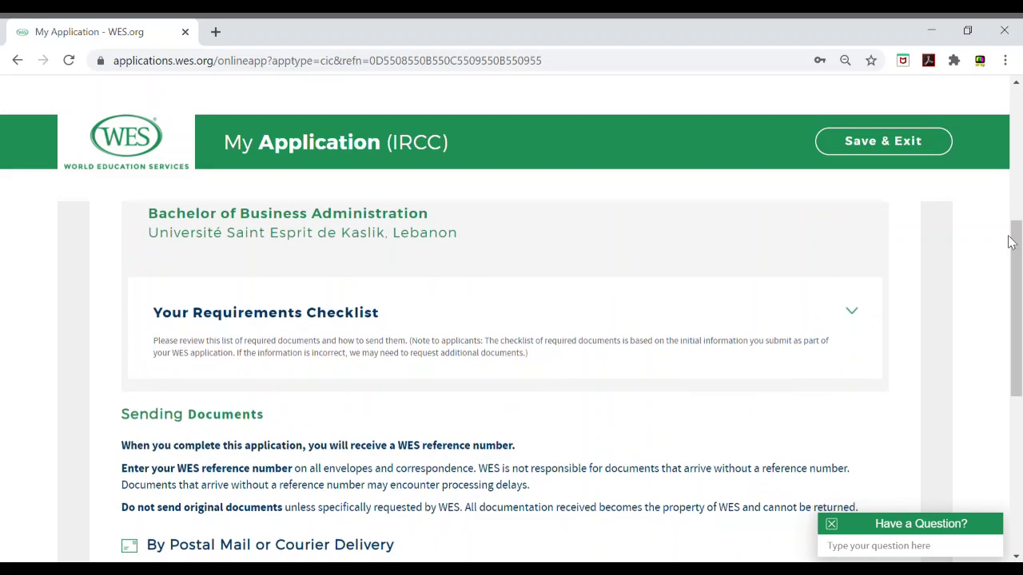
Step: Expand Your Requirements Checklist and review the sealed-envelope Academic Transcript and degree certificate upload requirements
{"action": "left_click", "coordinate": [871, 322]}
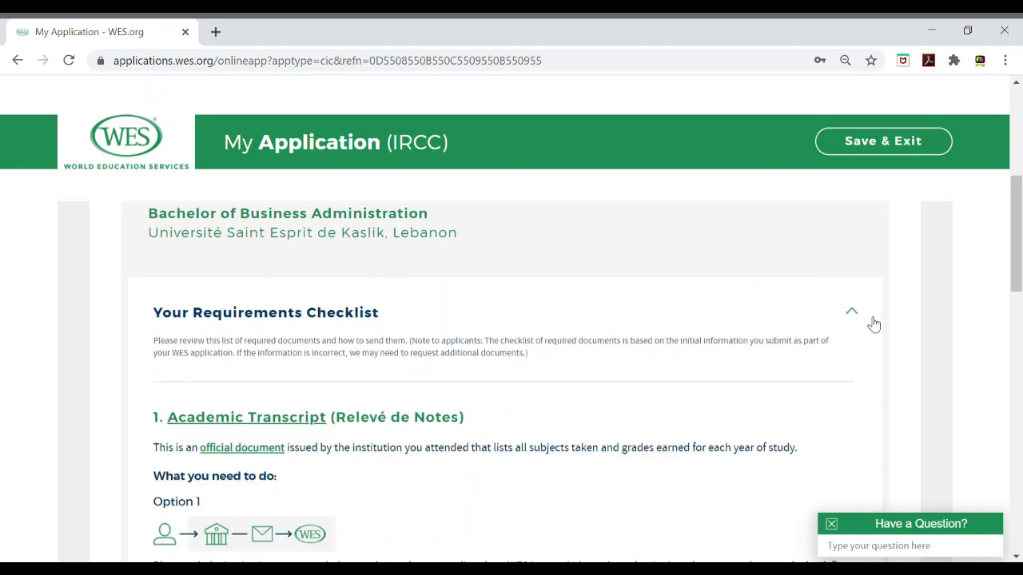
{"action": "left_click_drag", "start_coordinate": [1019, 256], "coordinate": [1019, 297]}
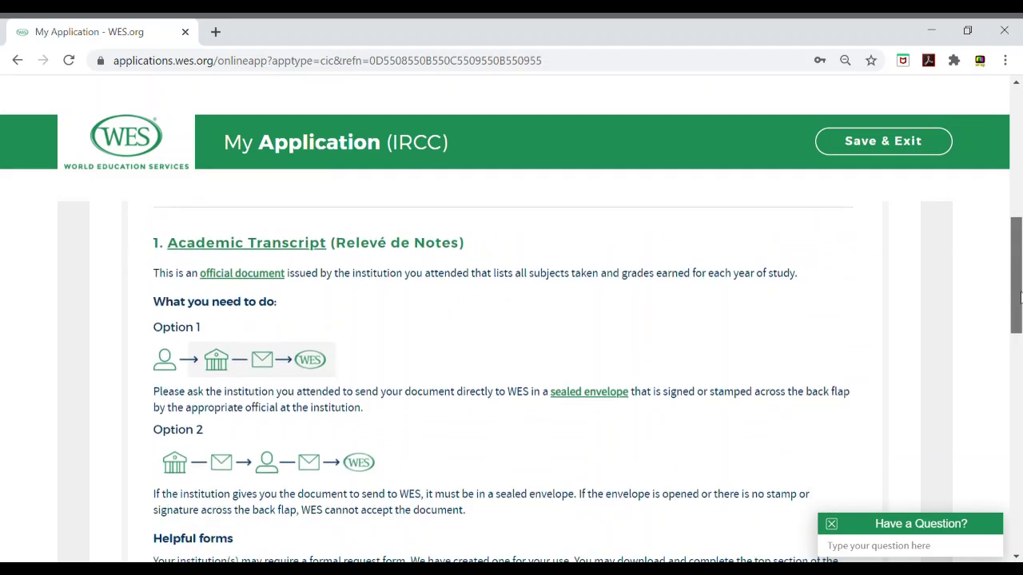
{"action": "mouse_move", "coordinate": [1017, 320]}
{"action": "left_mouse_down"}
{"action": "mouse_move", "coordinate": [1015, 332]}
{"action": "mouse_move", "coordinate": [1014, 319]}
{"action": "left_mouse_up"}
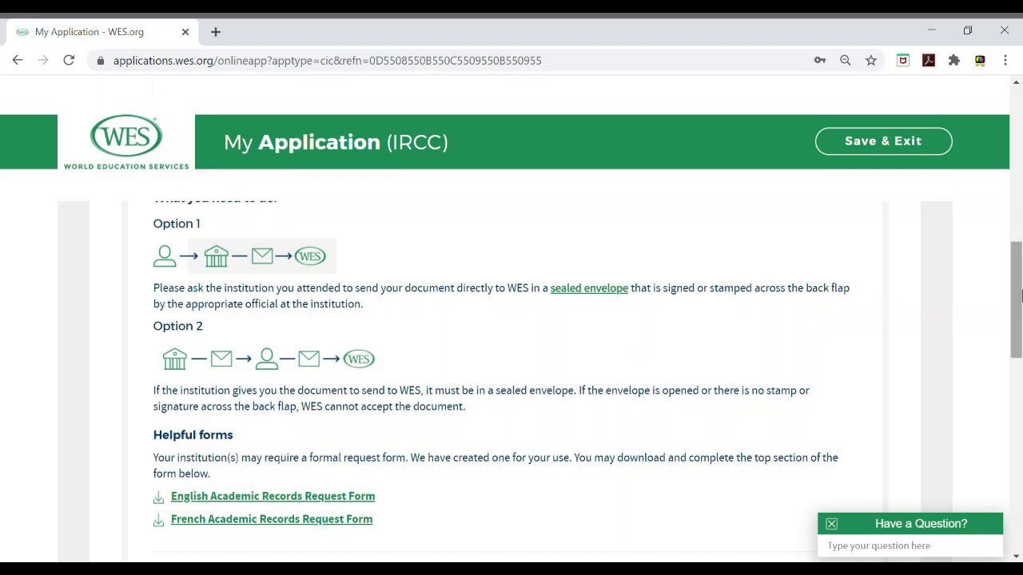
{"action": "mouse_move", "coordinate": [1020, 296]}
{"action": "left_mouse_down"}
{"action": "mouse_move", "coordinate": [1020, 359]}
{"action": "mouse_move", "coordinate": [1020, 312]}
{"action": "left_mouse_up"}
{"action": "scroll", "coordinate": [1011, 333], "scroll_direction": "down", "scroll_amount": 1}
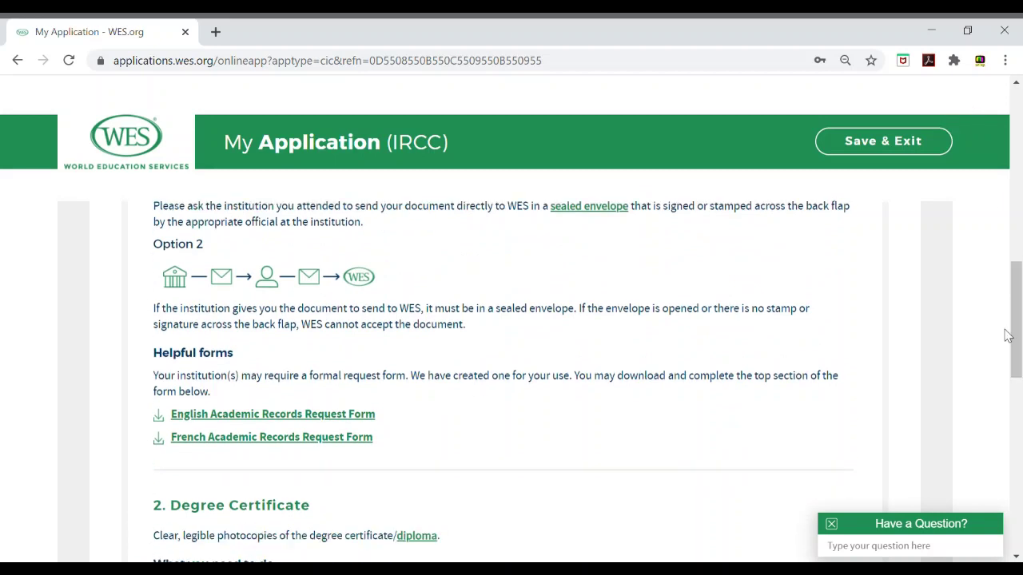
{"action": "left_click_drag", "start_coordinate": [1016, 339], "coordinate": [1019, 267]}
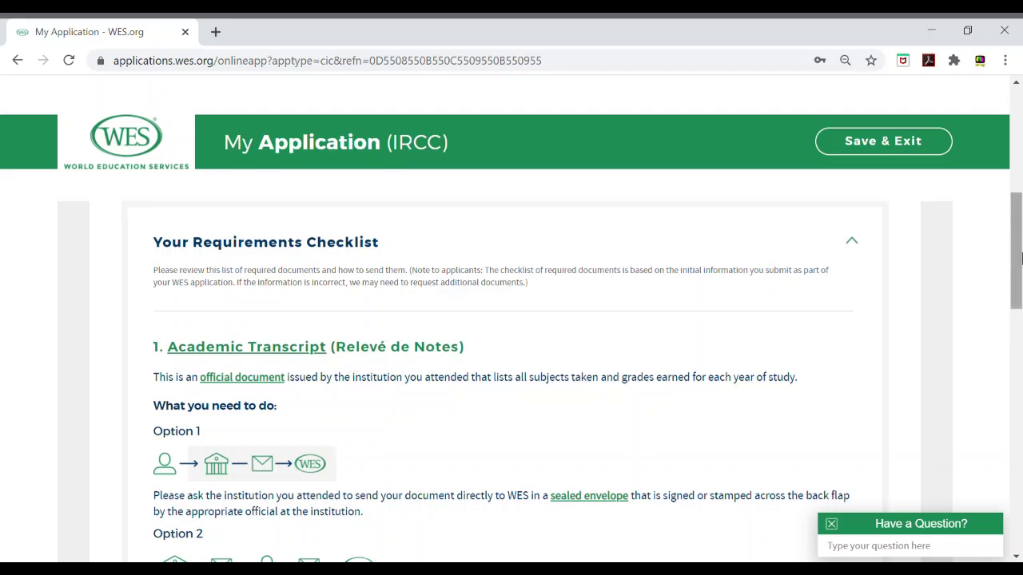
Step: Scroll down to Helpful forms and open the English Academic Records Request Form PDF
{"action": "left_click_drag", "start_coordinate": [1019, 256], "coordinate": [1019, 286]}
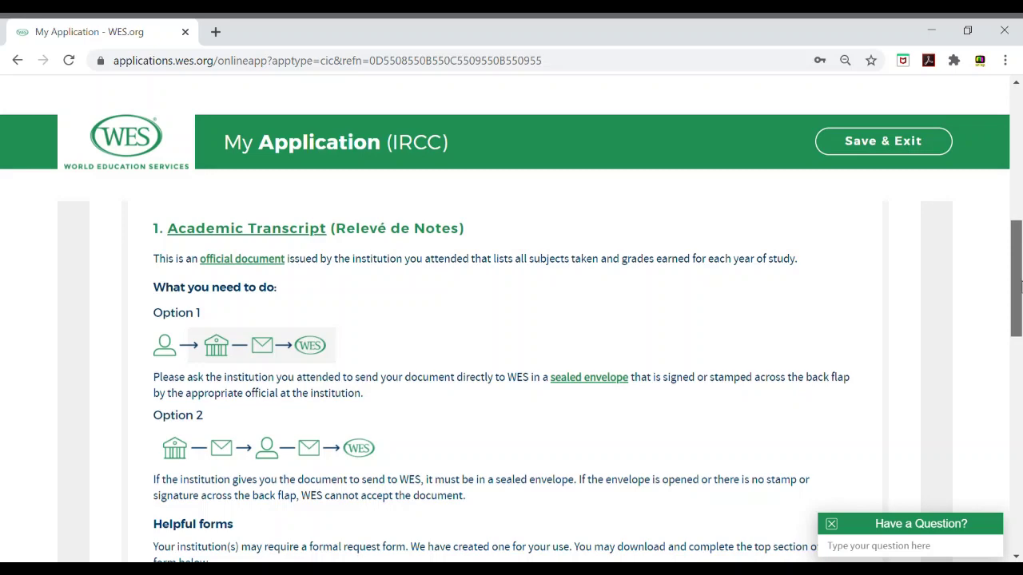
{"action": "left_click_drag", "start_coordinate": [1019, 288], "coordinate": [1020, 318]}
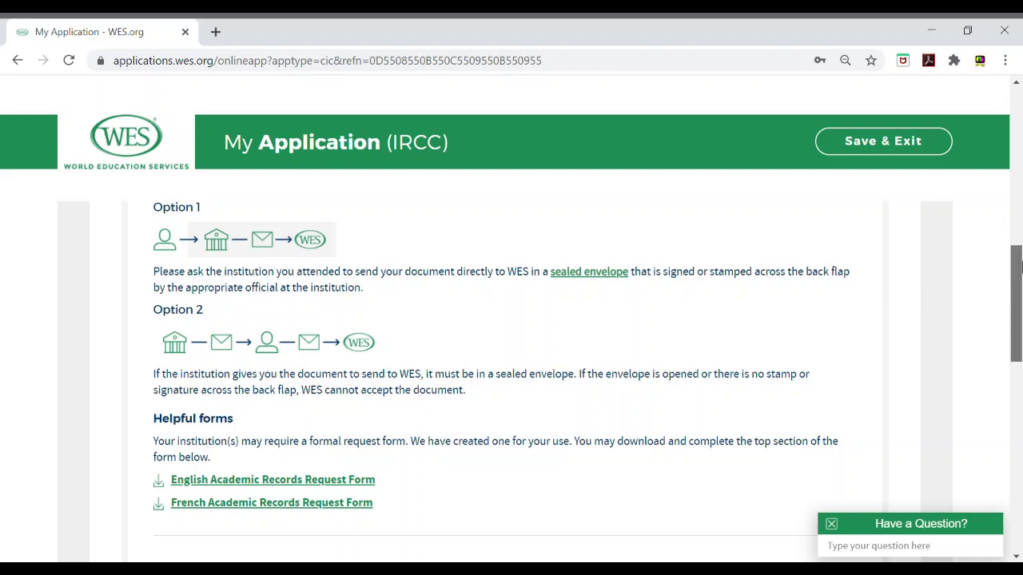
{"action": "left_click_drag", "start_coordinate": [1016, 267], "coordinate": [1017, 334]}
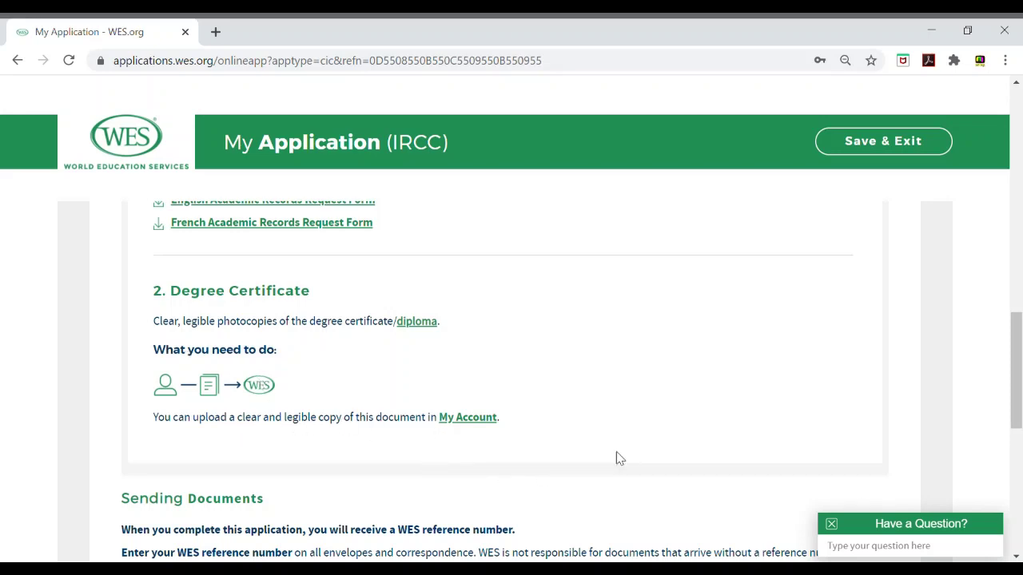
{"action": "scroll", "coordinate": [1018, 366], "scroll_direction": "down", "scroll_amount": 2}
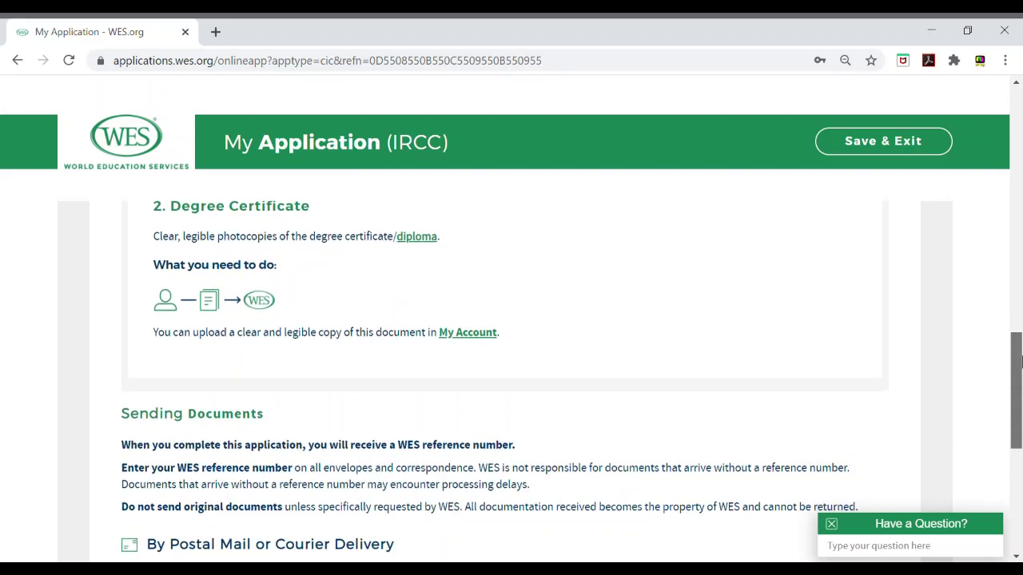
{"action": "left_click_drag", "start_coordinate": [1018, 366], "coordinate": [1003, 323]}
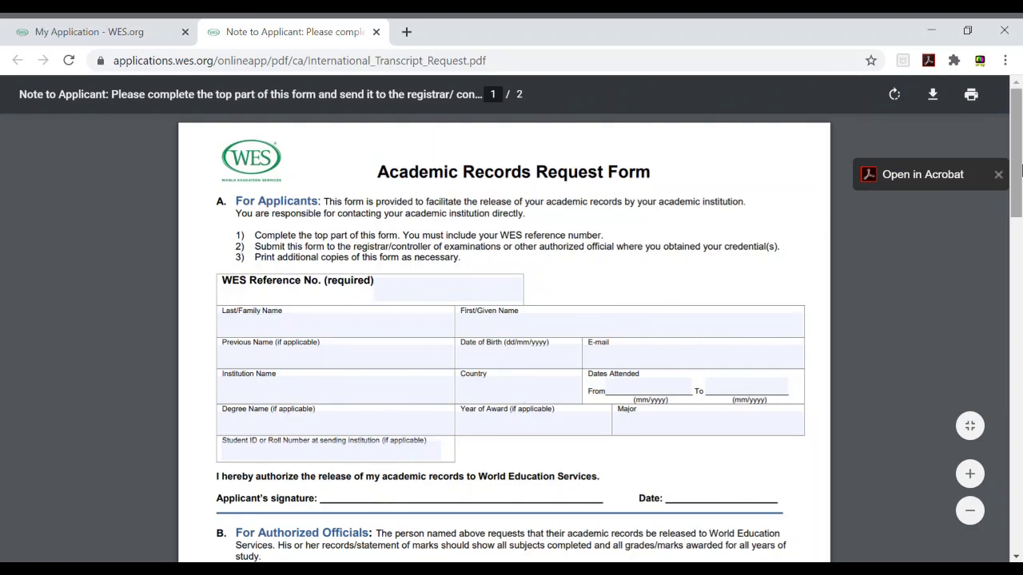
Step: Scroll through the Academic Records Request Form PDF, including its blank Section A applicant fields
{"action": "left_click_drag", "start_coordinate": [1021, 187], "coordinate": [1018, 321]}
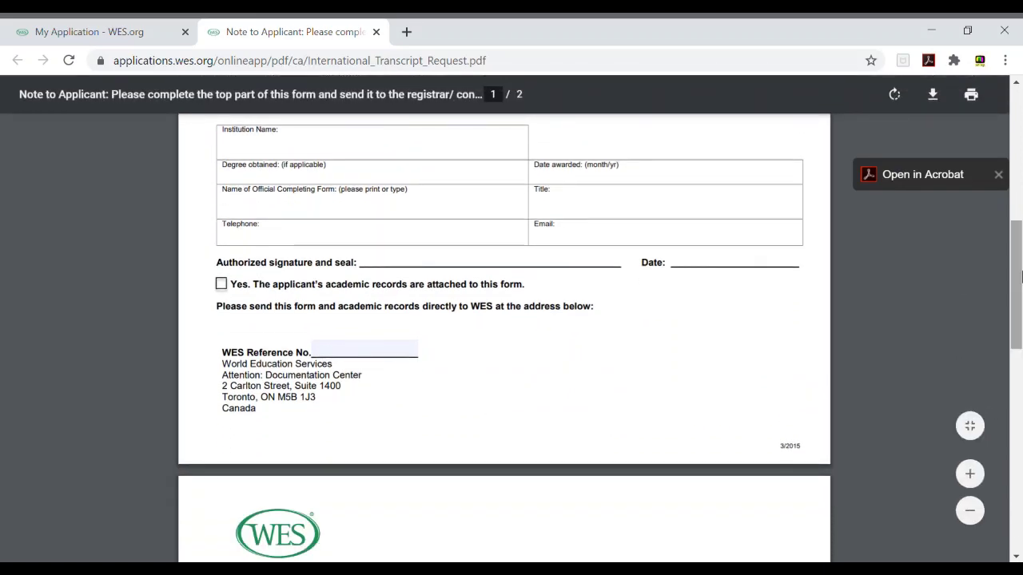
{"action": "left_click_drag", "start_coordinate": [1020, 276], "coordinate": [1020, 132]}
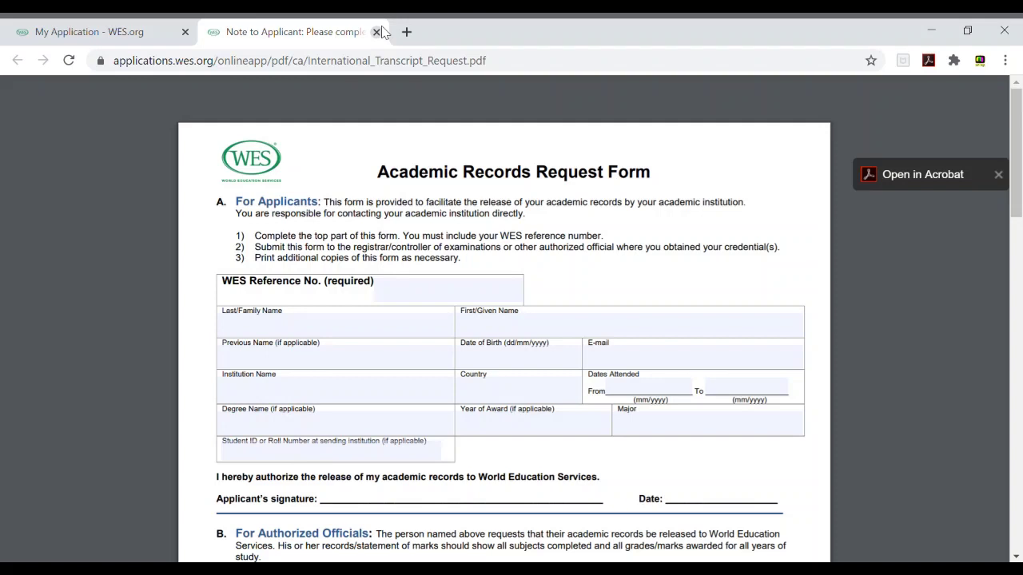
Step: Close the request form PDF, continue to the Review page and scroll through the application summary
{"action": "left_click", "coordinate": [377, 32]}
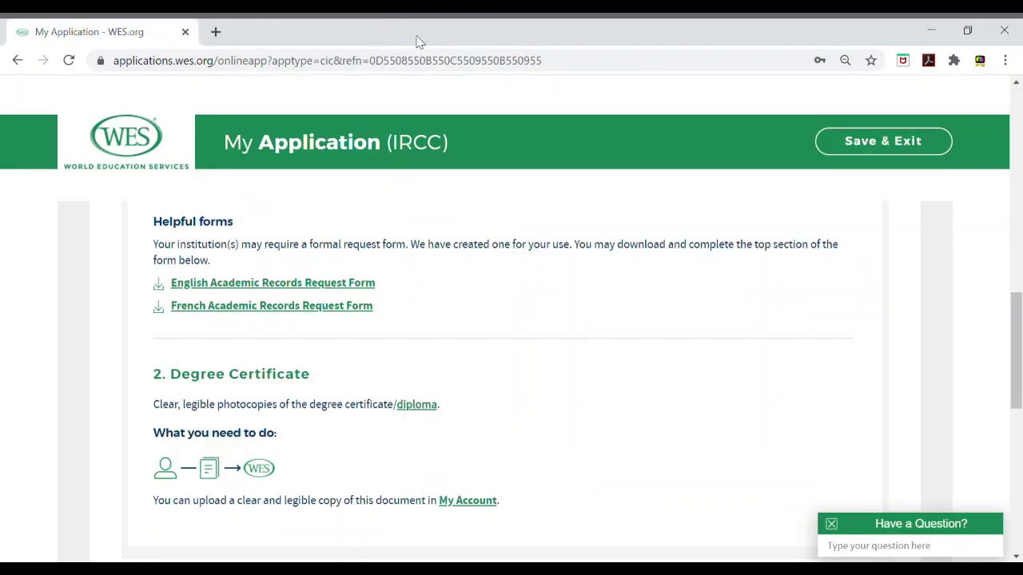
{"action": "left_click_drag", "start_coordinate": [1016, 338], "coordinate": [1016, 458]}
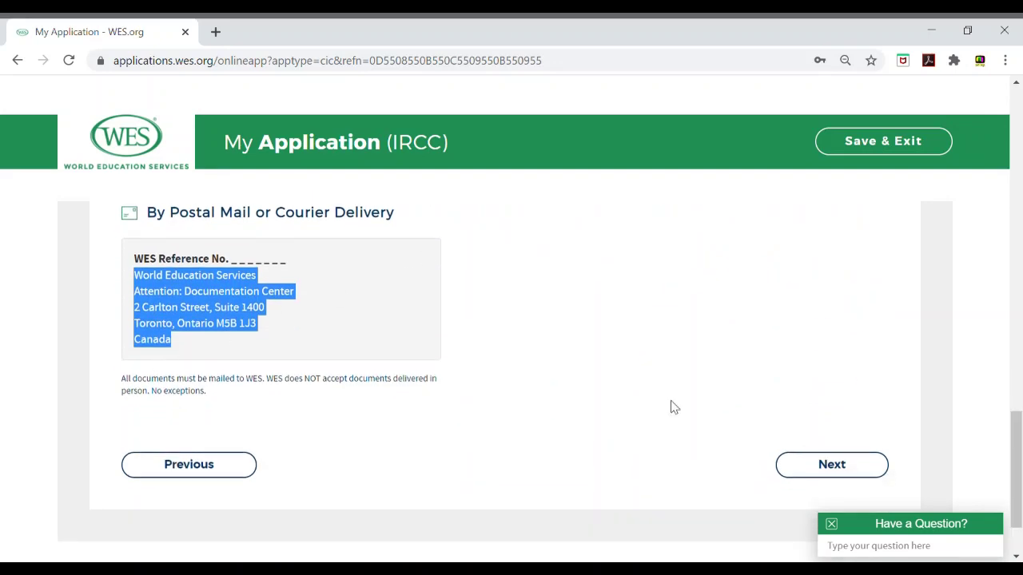
{"action": "left_click", "coordinate": [855, 465]}
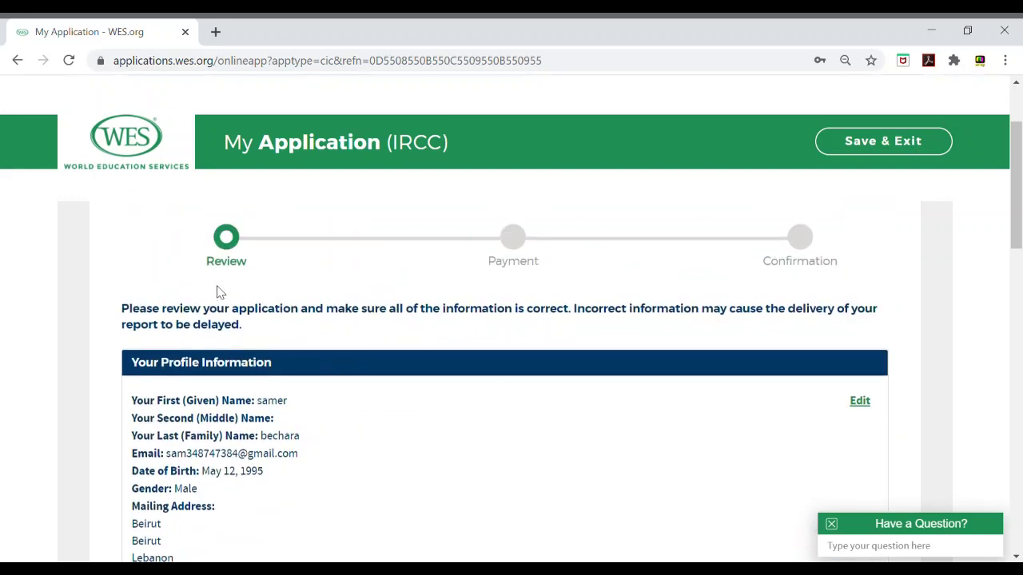
{"action": "left_click_drag", "start_coordinate": [1017, 239], "coordinate": [977, 456]}
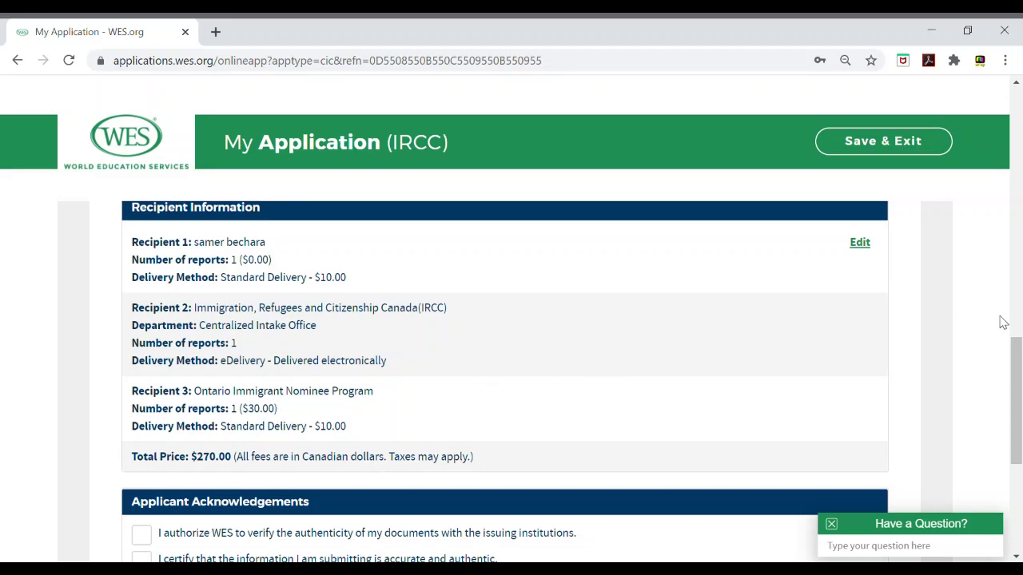
{"action": "left_click_drag", "start_coordinate": [1016, 360], "coordinate": [1017, 406]}
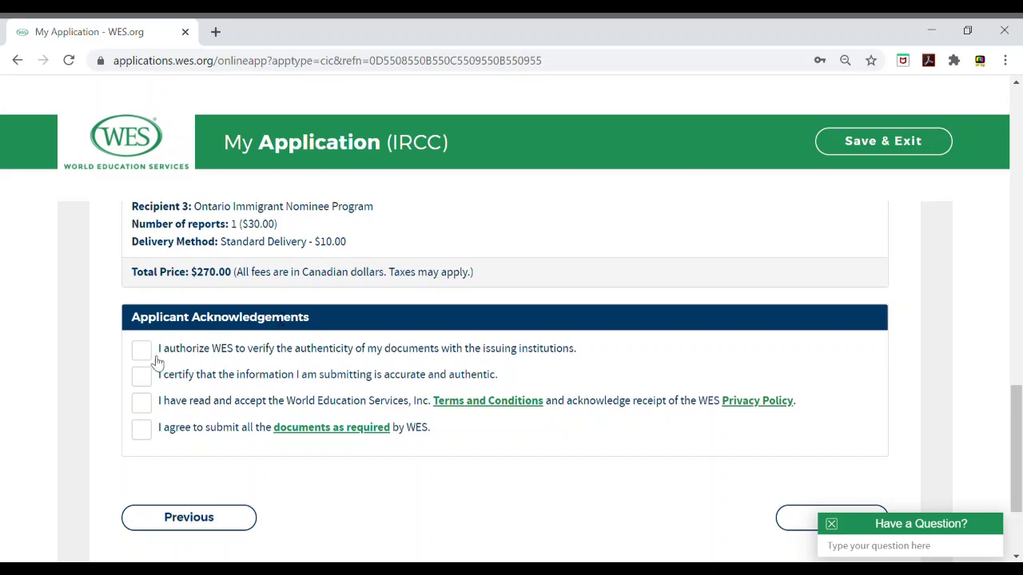
{"action": "left_click_drag", "start_coordinate": [1020, 405], "coordinate": [995, 453]}
{"action": "left_click_drag", "start_coordinate": [1019, 285], "coordinate": [987, 488]}
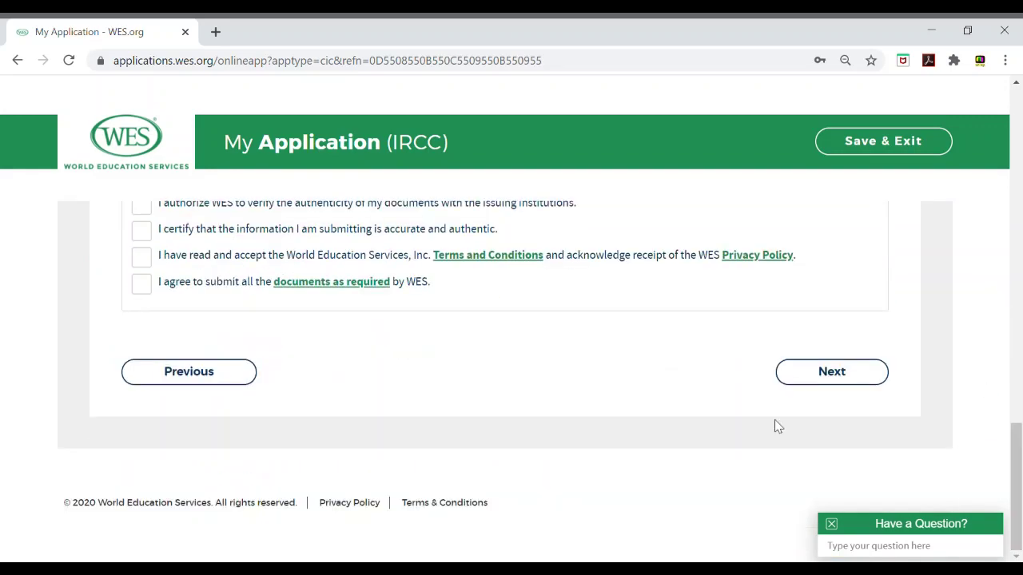
Step: Tick all four Applicant Acknowledgements and proceed to the name and birth date confirmation
{"action": "left_click", "coordinate": [144, 280]}
{"action": "left_click", "coordinate": [142, 254]}
{"action": "left_click", "coordinate": [143, 231]}
{"action": "left_click", "coordinate": [142, 206]}
{"action": "left_click", "coordinate": [835, 370]}
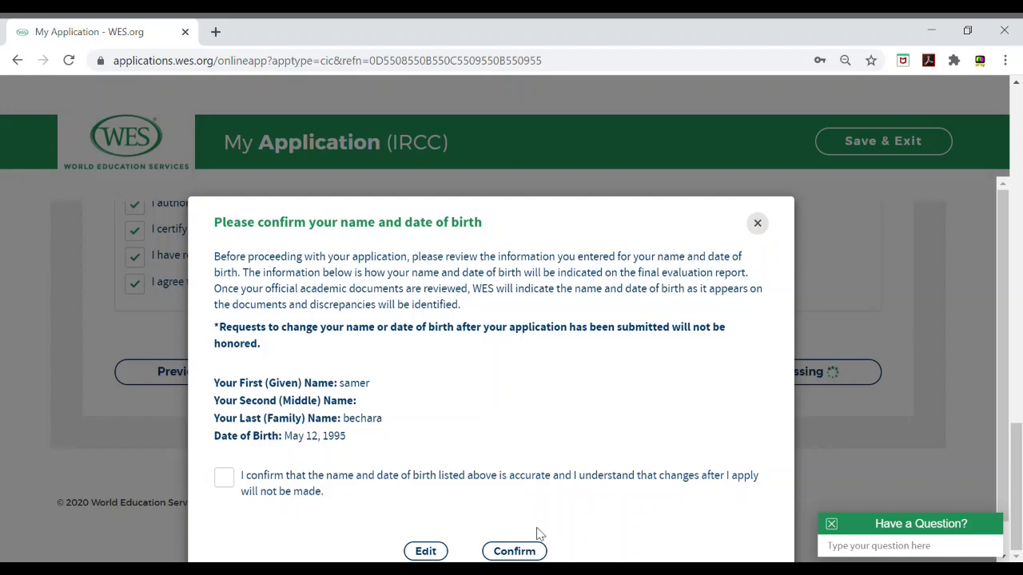
Step: Confirm the applicant's name and birth date, and declare non-Canadian residency so HST is $0.00
{"action": "left_click", "coordinate": [532, 552]}
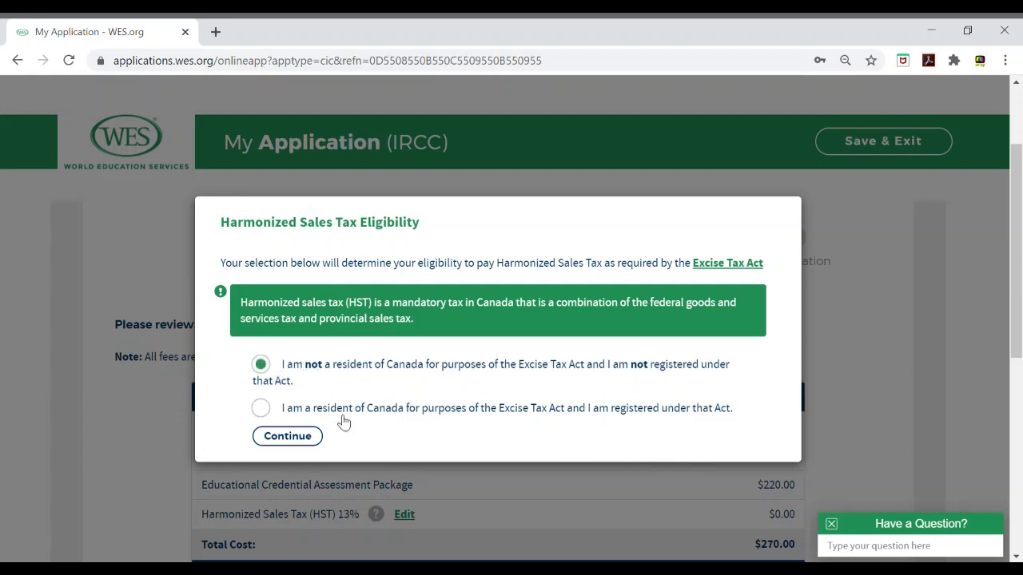
{"action": "left_click", "coordinate": [299, 441]}
{"action": "left_click_drag", "start_coordinate": [1017, 252], "coordinate": [986, 384]}
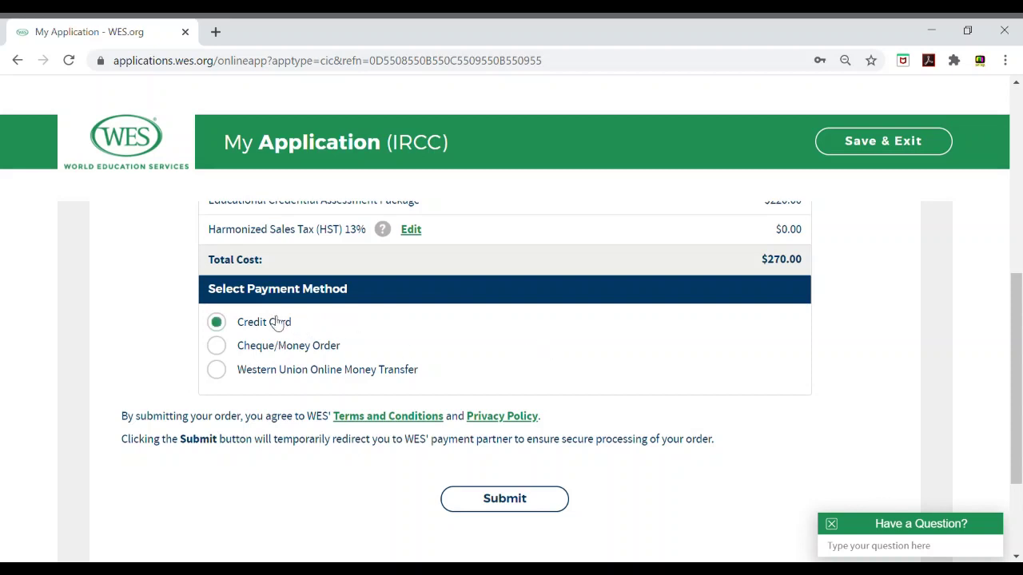
Step: Switch the payment method from Western Union to Cheque/Money Order for the $270.00 total
{"action": "left_click", "coordinate": [249, 376]}
{"action": "left_click", "coordinate": [333, 355]}
{"action": "left_click_drag", "start_coordinate": [1021, 361], "coordinate": [1005, 313]}
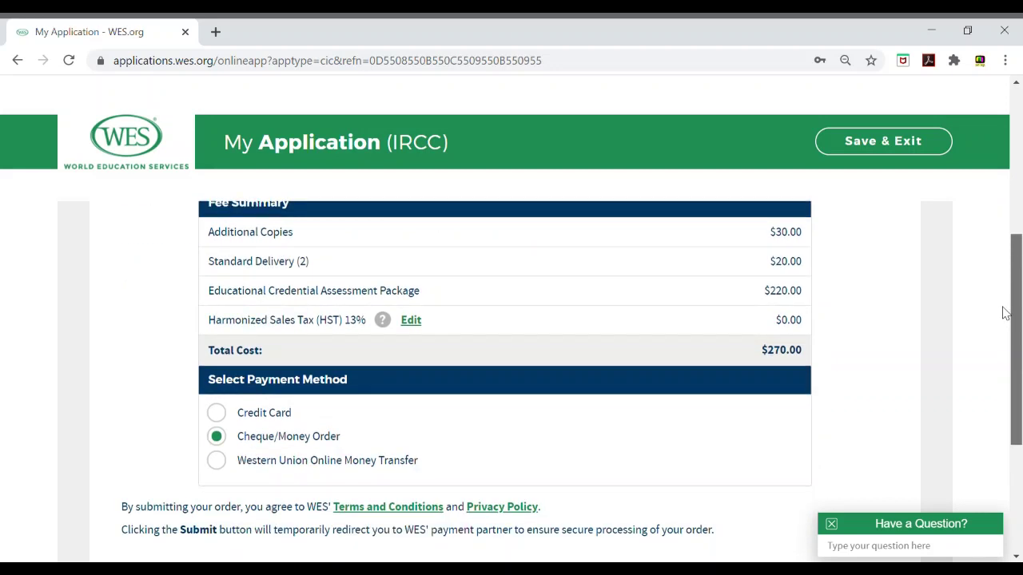
{"action": "left_click_drag", "start_coordinate": [1005, 313], "coordinate": [1006, 347]}
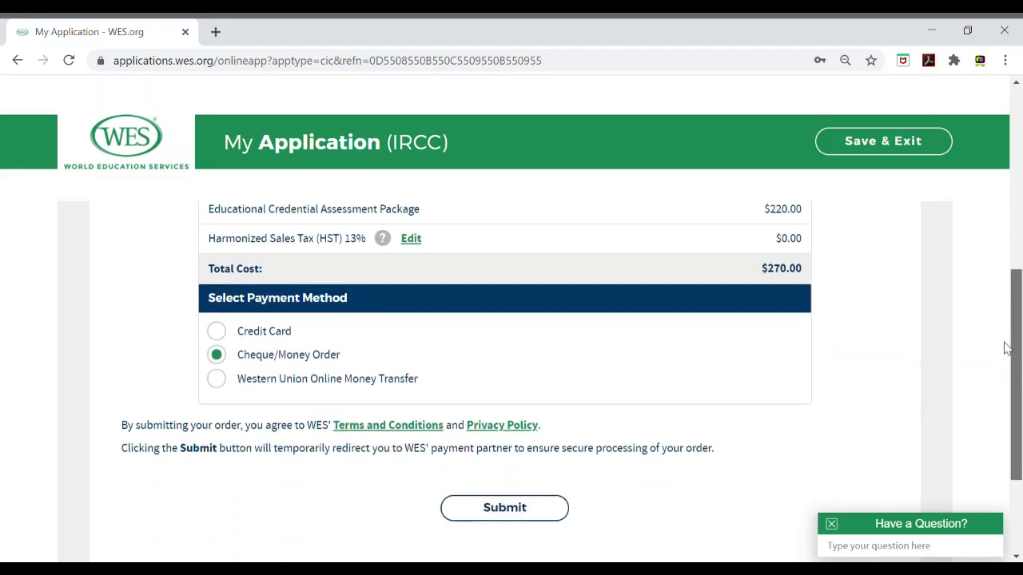